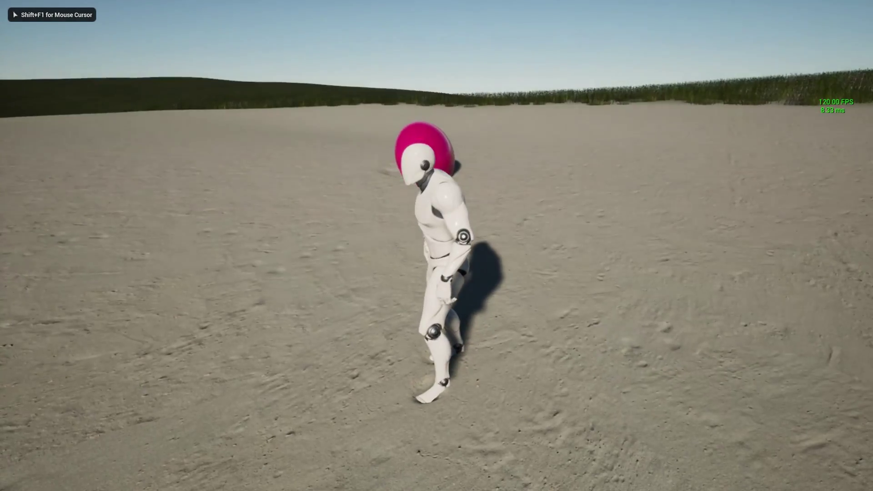
Walk the character into the pink ball in the play session to test deformation trails in the sand
{"action": "key", "text": "w"}
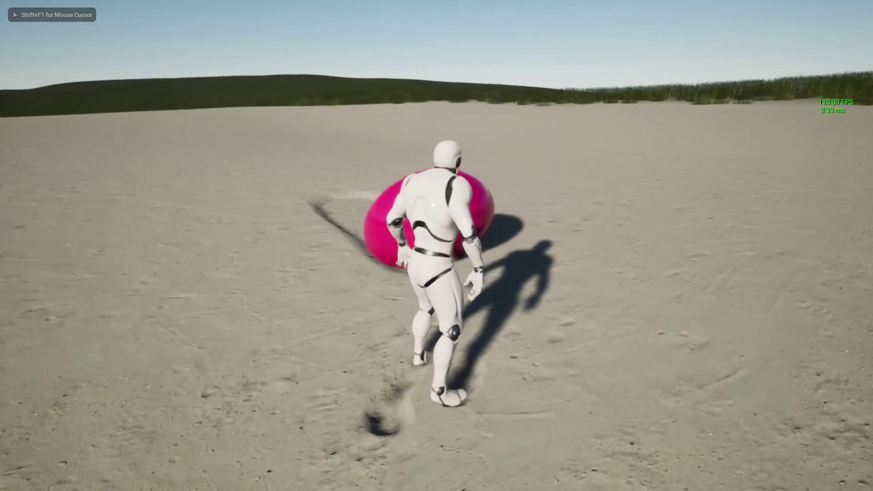
{"action": "key", "text": "w"}
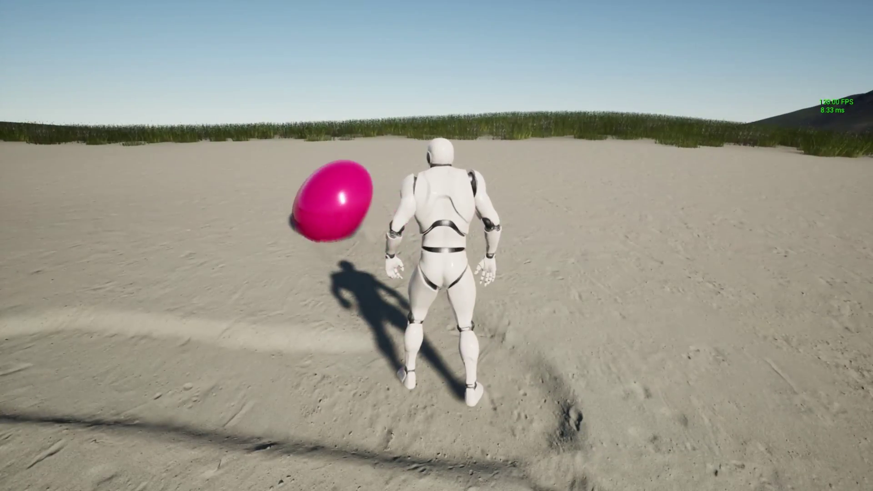
{"action": "key", "text": "d"}
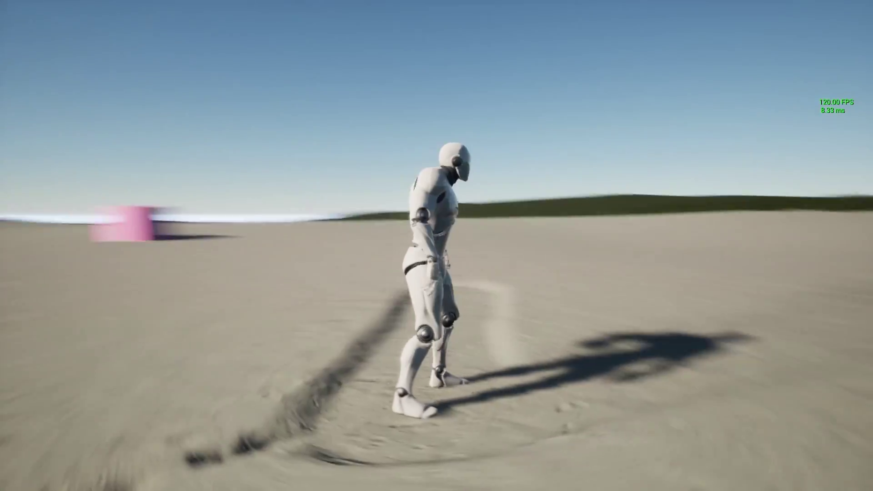
Walk the character to the pink cube and push it across the sand to test its trail
{"action": "key", "text": "w"}
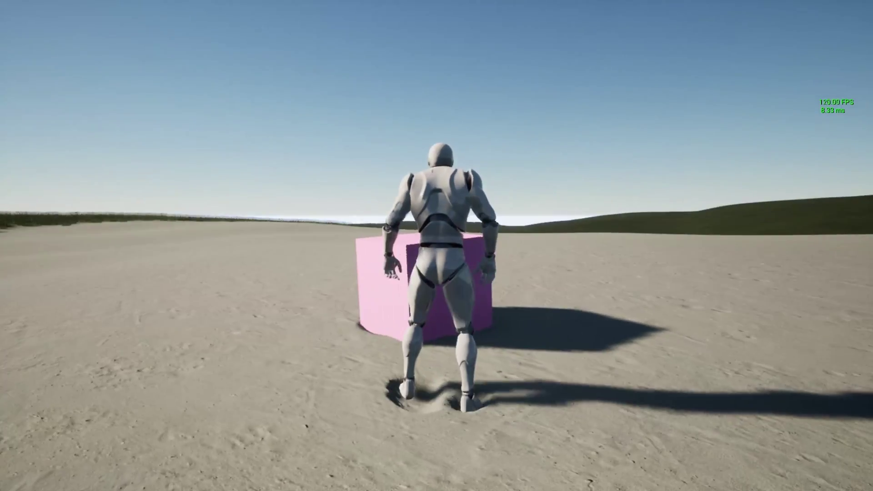
{"action": "key", "text": "w"}
{"action": "key", "text": "w"}
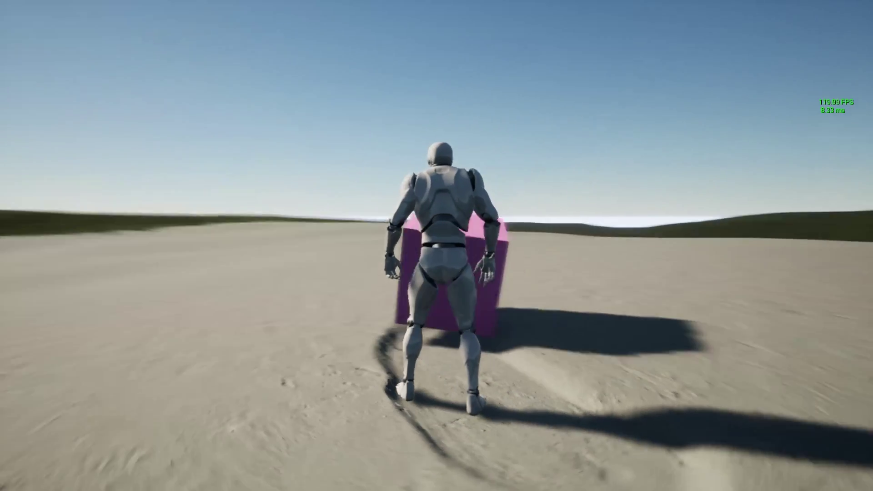
{"action": "key", "text": "w"}
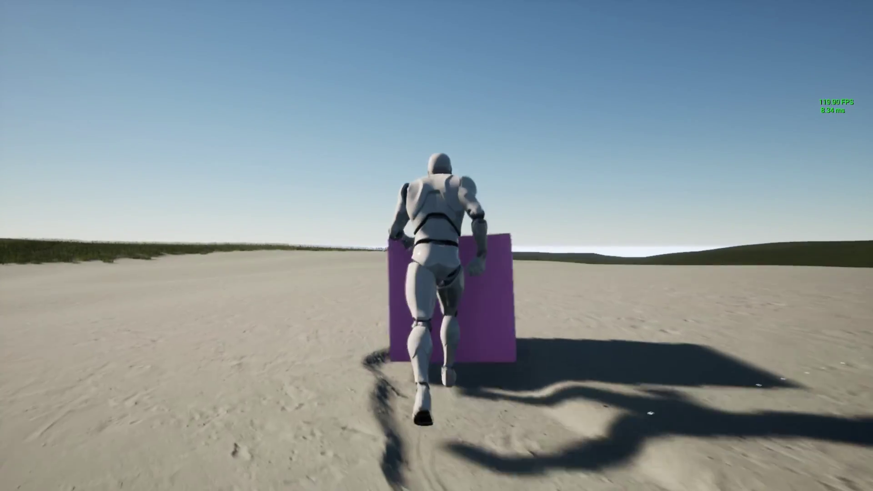
{"action": "key", "text": "w"}
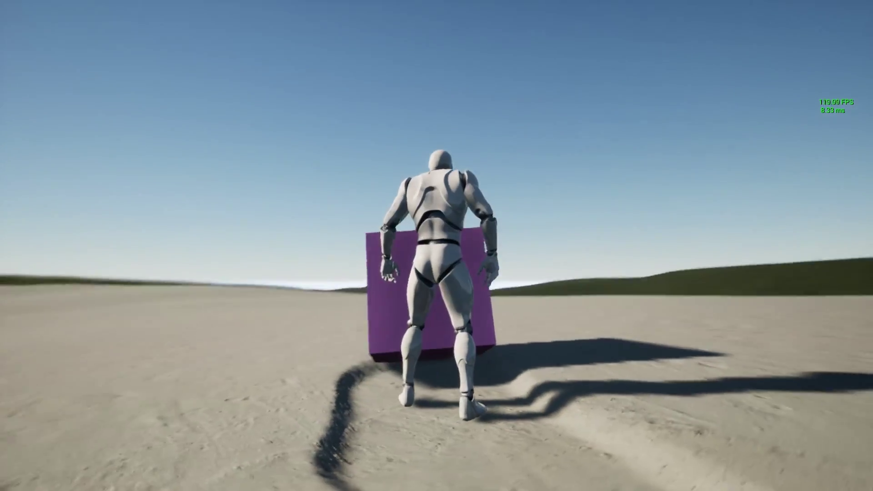
{"action": "key", "text": "a"}
{"action": "key", "text": "w"}
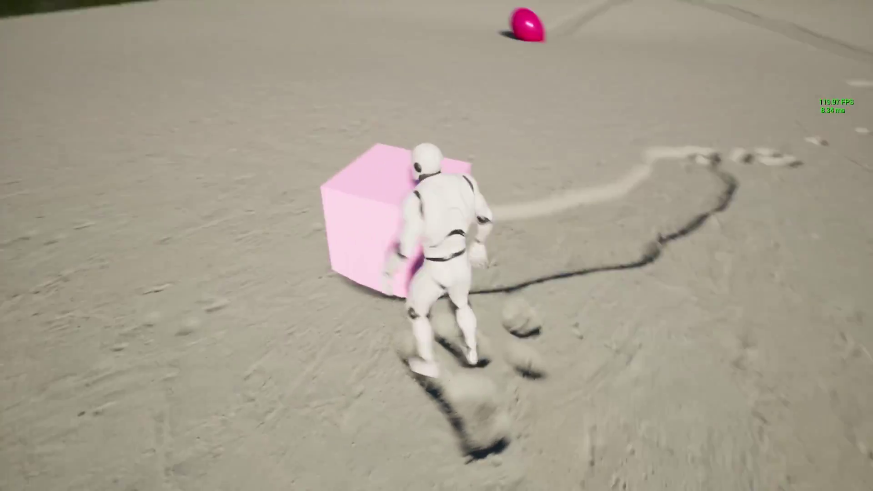
Run the character around the cube and back to the pink ball, pushing the ball over the sand
{"action": "key", "text": "s"}
{"action": "key", "text": "w"}
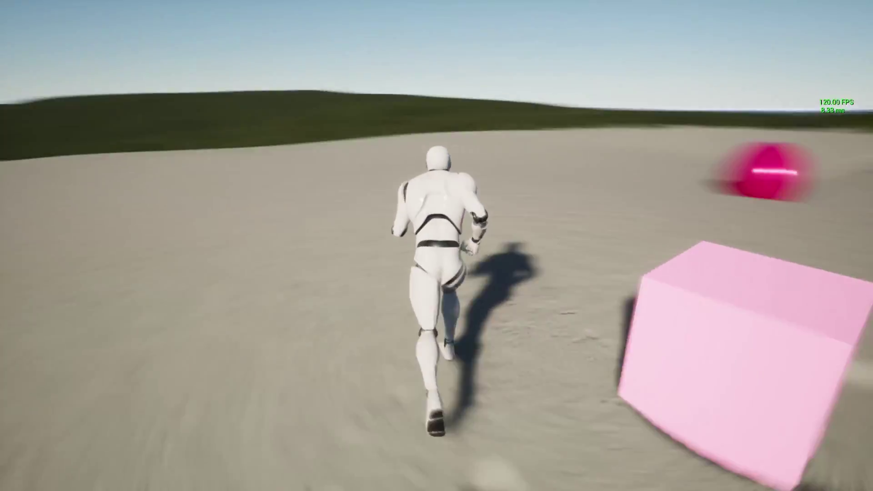
{"action": "key", "text": "w"}
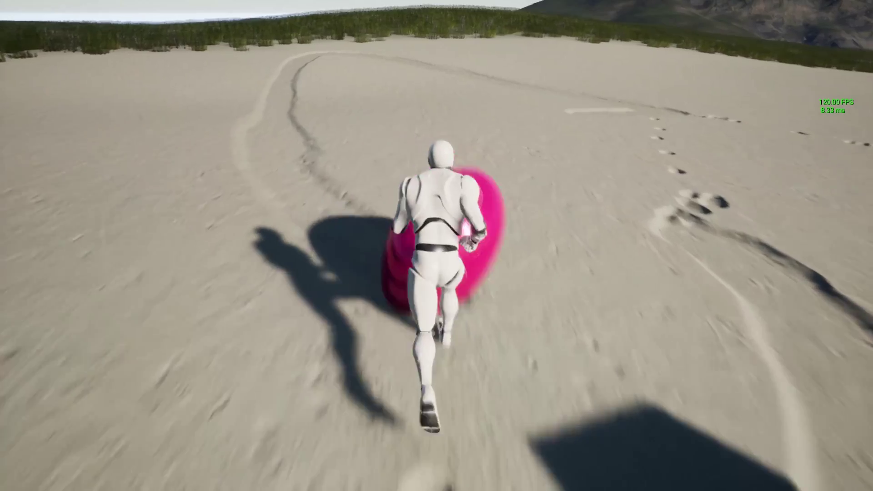
{"action": "key", "text": "w"}
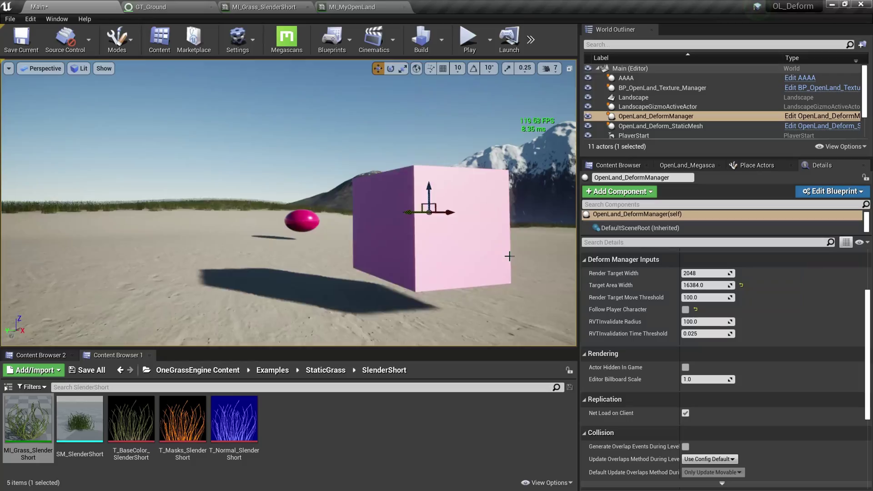
Display the level in Brush Wireframe and examine the triangle density of the ground mesh around the cube and ball
{"action": "right_click_drag", "start_coordinate": [507, 253], "coordinate": [473, 246]}
{"action": "key", "text": "d"}
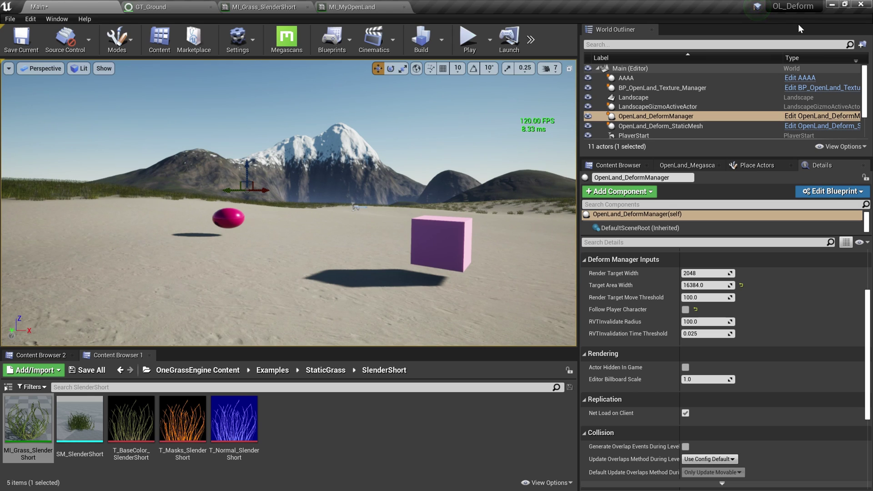
{"action": "right_click_drag", "start_coordinate": [289, 202], "coordinate": [402, 204]}
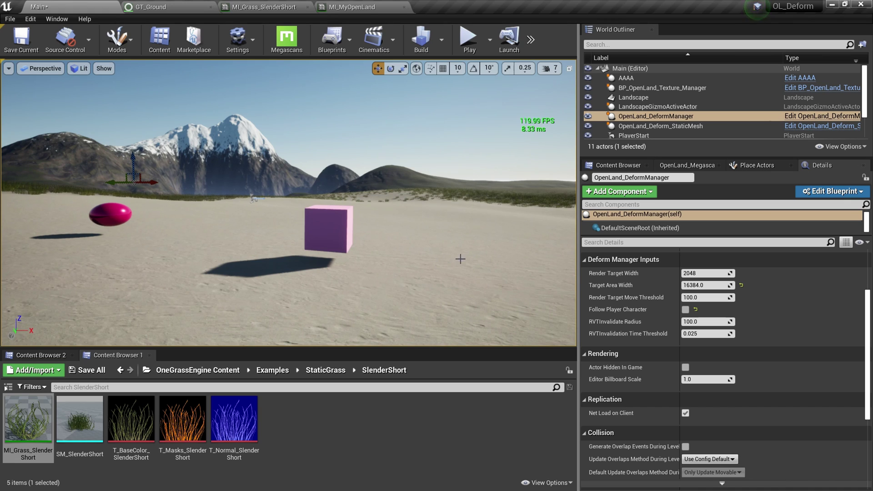
{"action": "right_click_drag", "start_coordinate": [460, 259], "coordinate": [434, 259]}
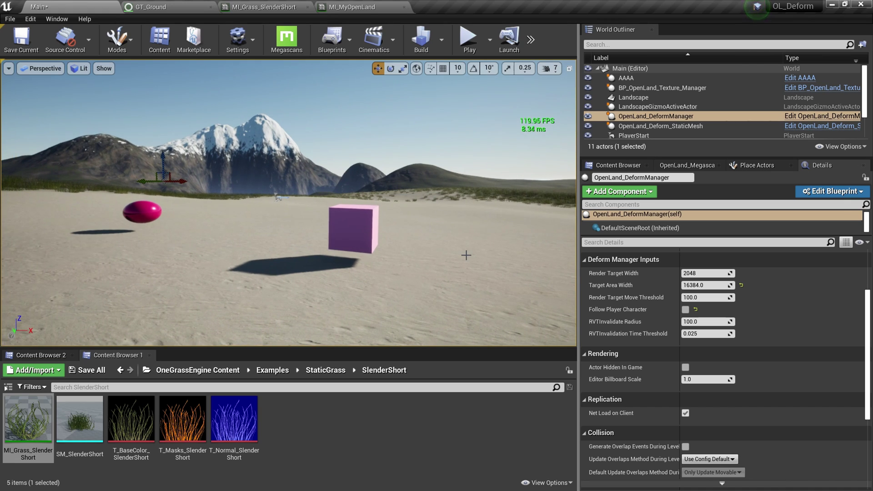
{"action": "left_click", "coordinate": [81, 69]}
{"action": "left_click", "coordinate": [113, 110]}
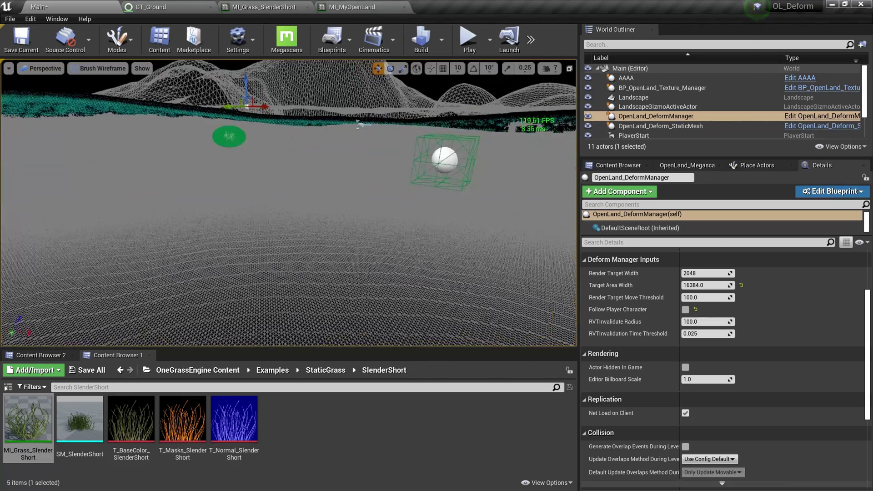
{"action": "right_click_drag", "start_coordinate": [288, 203], "coordinate": [391, 240]}
{"action": "right_click_drag", "start_coordinate": [487, 279], "coordinate": [482, 254]}
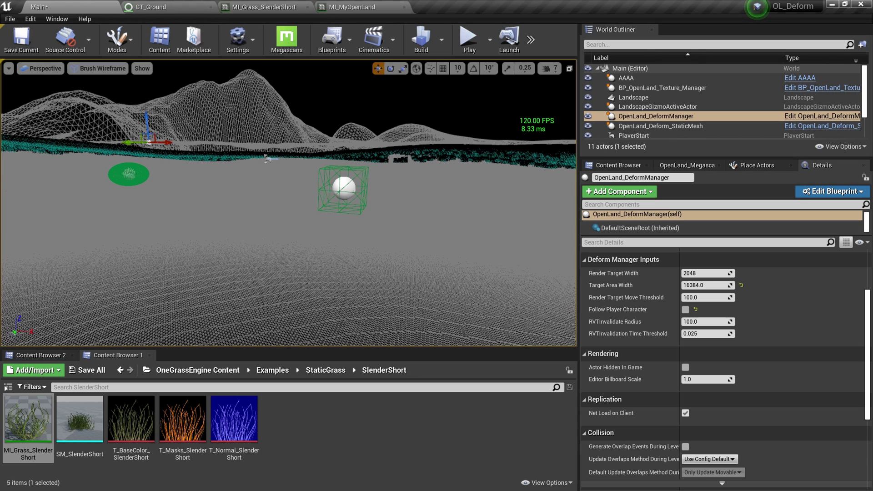
Deselect OpenLand_DeformManager and keep the level displayed in Brush Wireframe
{"action": "left_click", "coordinate": [124, 87]}
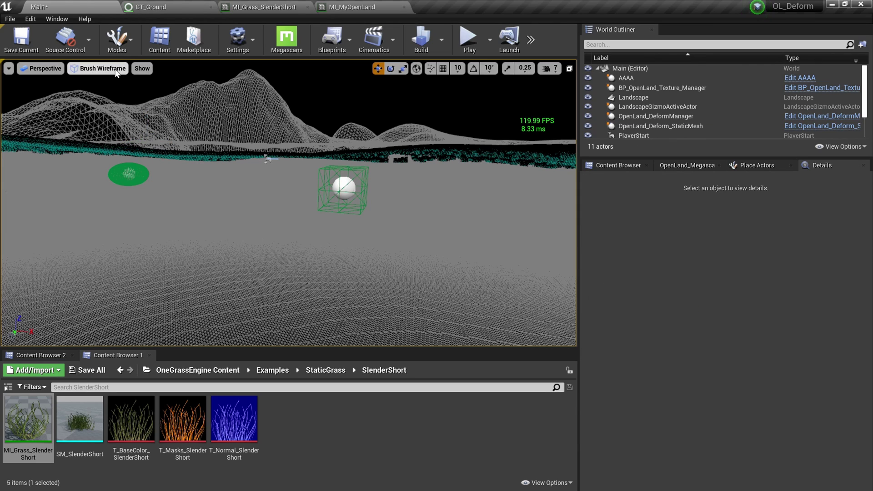
{"action": "left_click", "coordinate": [98, 69]}
{"action": "left_click", "coordinate": [109, 96]}
{"action": "key", "text": "alt+1"}
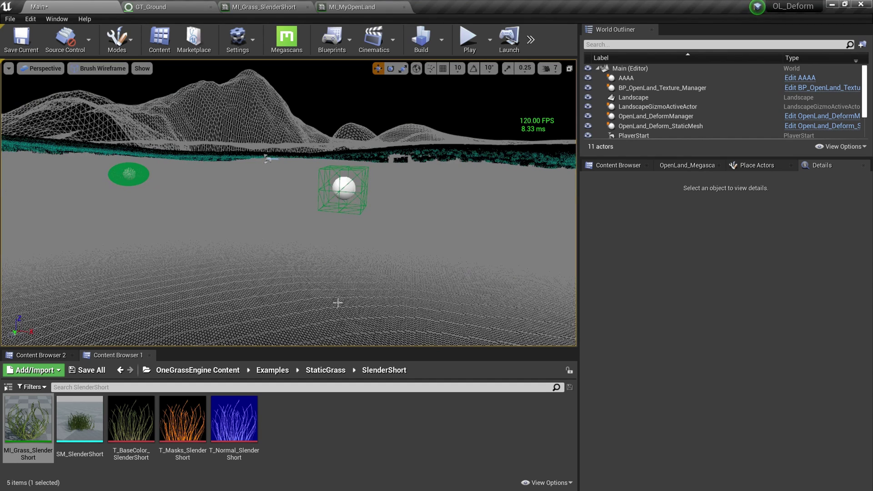
Select the Virtual_HF_Mesh actor and filter its details by "LOD"
{"action": "scroll", "coordinate": [639, 113], "scroll_direction": "down", "scroll_amount": 3}
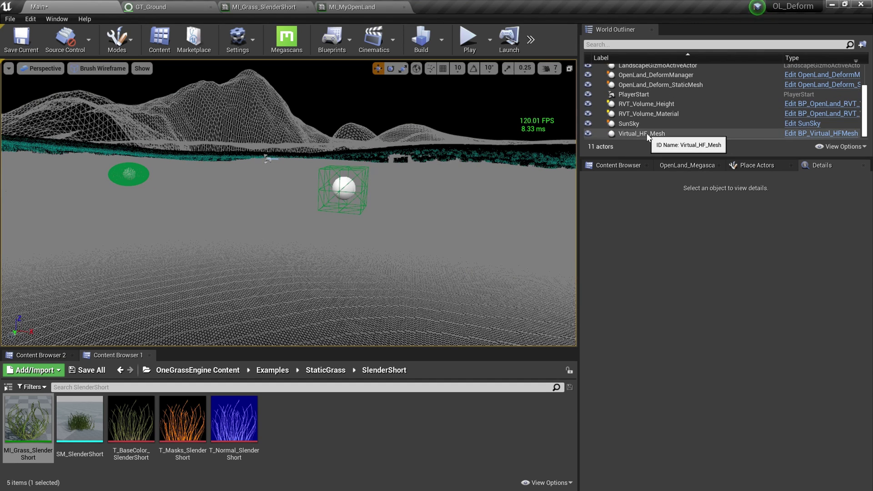
{"action": "left_click", "coordinate": [638, 134]}
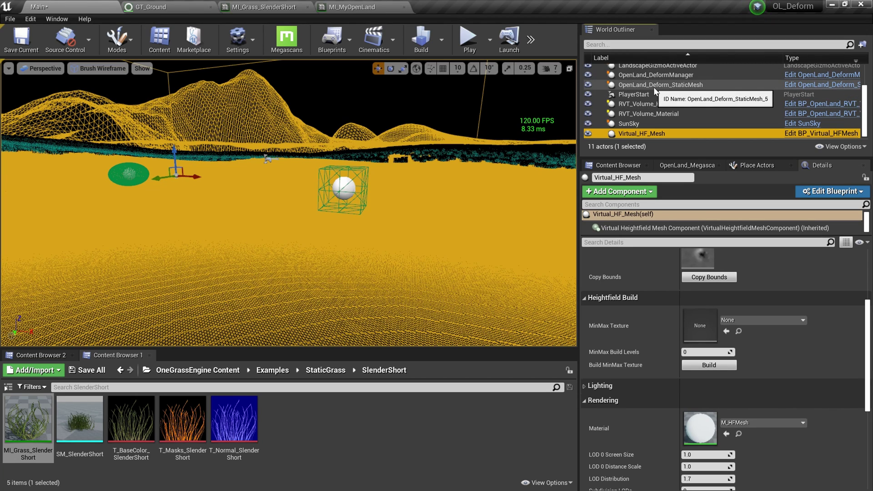
{"action": "scroll", "coordinate": [724, 386], "scroll_direction": "down", "scroll_amount": 3}
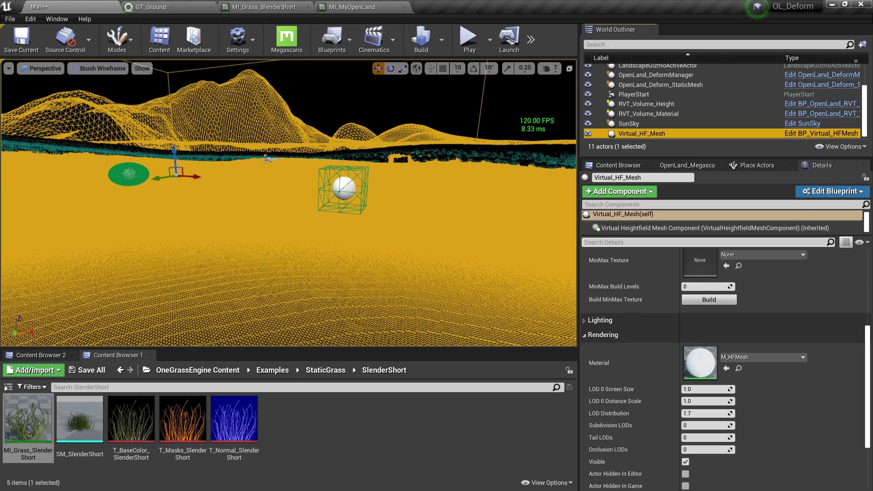
{"action": "left_click", "coordinate": [706, 242]}
{"action": "type", "text": "LOD"}
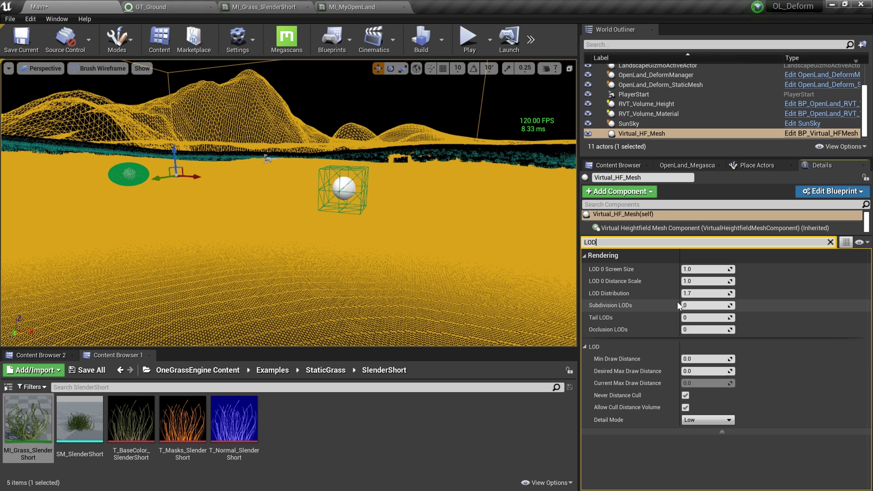
Try raising the heightfield mesh's LOD Distribution to about 3.49, and undo the change
{"action": "left_click_drag", "start_coordinate": [698, 295], "coordinate": [730, 295]}
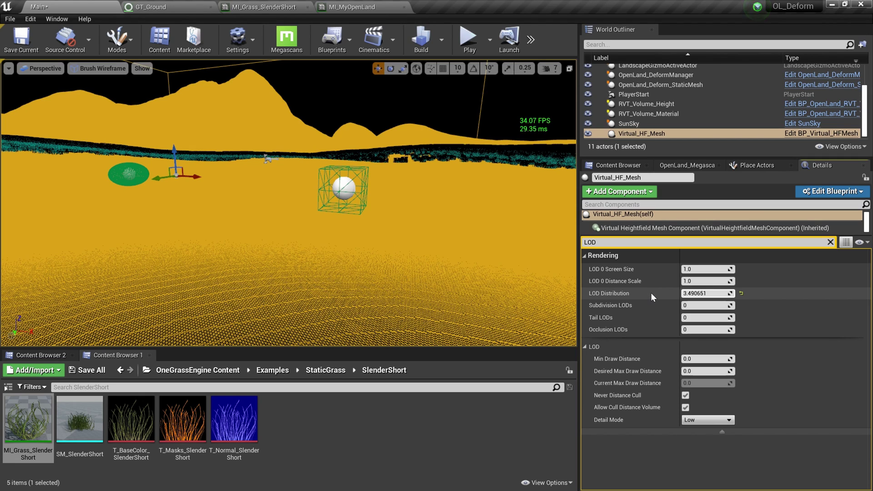
{"action": "key", "text": "ctrl+z"}
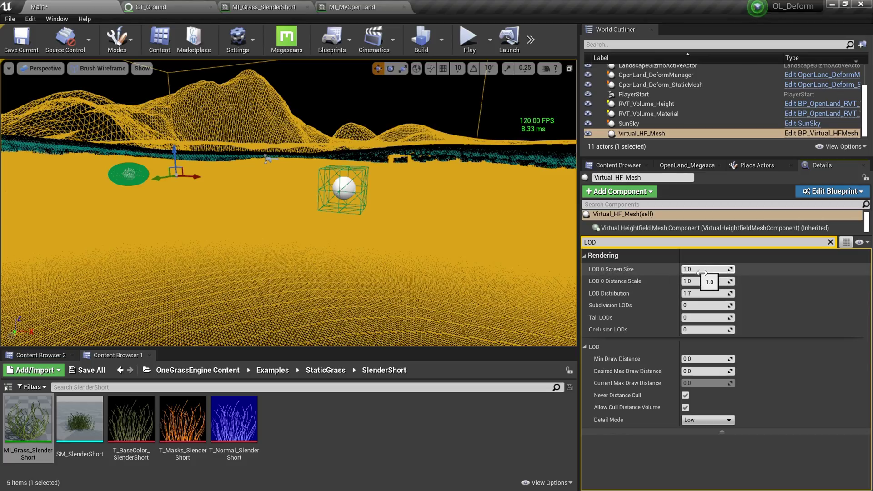
Try raising LOD 0 Screen Size to about 4.68 and to about 238.64, examining the wireframe density
{"action": "left_click_drag", "start_coordinate": [702, 272], "coordinate": [764, 272]}
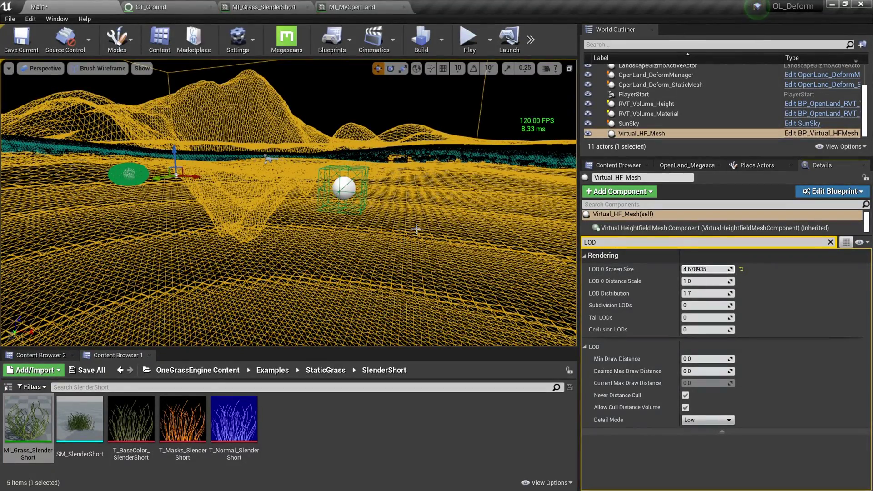
{"action": "mouse_move", "coordinate": [417, 229]}
{"action": "right_mouse_down"}
{"action": "mouse_move", "coordinate": [409, 328]}
{"action": "mouse_move", "coordinate": [411, 229]}
{"action": "mouse_move", "coordinate": [411, 245]}
{"action": "right_mouse_up"}
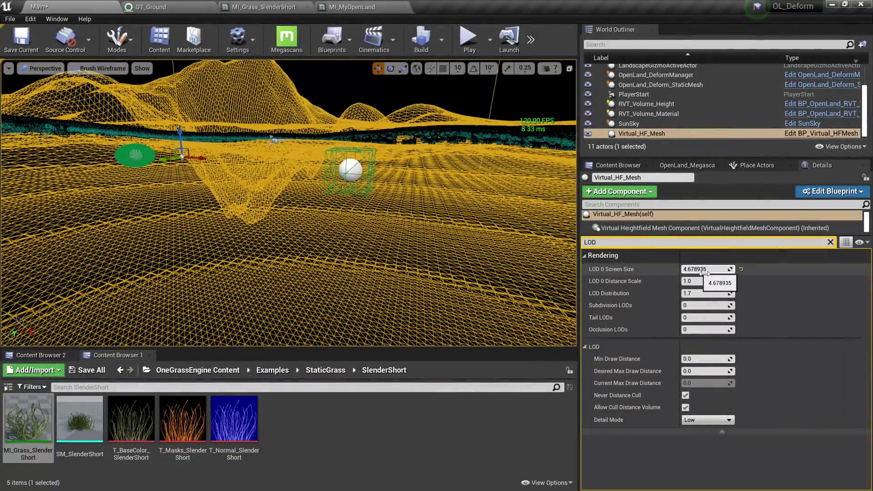
{"action": "left_click_drag", "start_coordinate": [706, 272], "coordinate": [755, 272]}
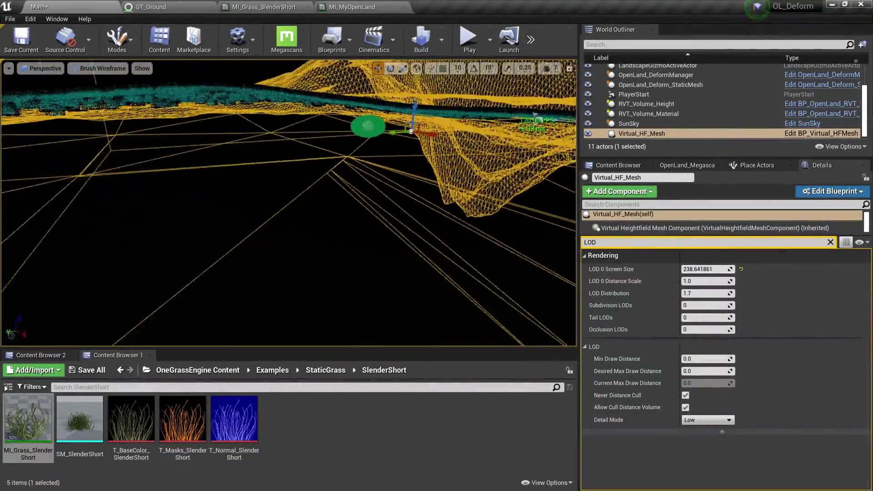
{"action": "right_click_drag", "start_coordinate": [318, 204], "coordinate": [391, 181]}
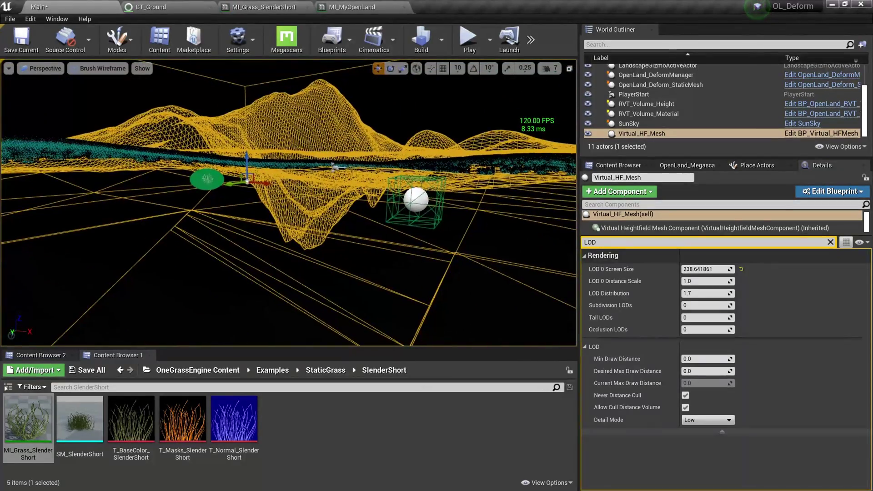
Reset LOD 0 Screen Size to its default and raise it to about 6.56
{"action": "left_click", "coordinate": [742, 269]}
{"action": "left_click_drag", "start_coordinate": [707, 269], "coordinate": [728, 268]}
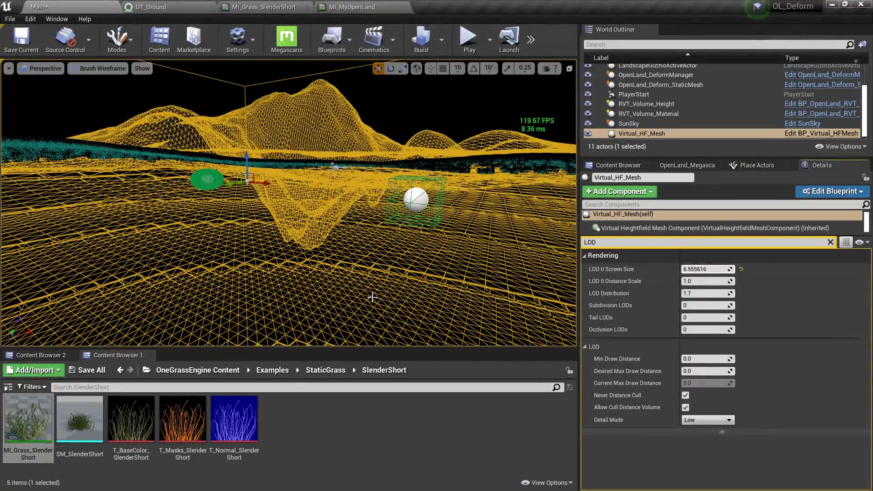
{"action": "mouse_move", "coordinate": [382, 307]}
{"action": "right_mouse_down"}
{"action": "mouse_move", "coordinate": [386, 331]}
{"action": "mouse_move", "coordinate": [382, 306]}
{"action": "right_mouse_up"}
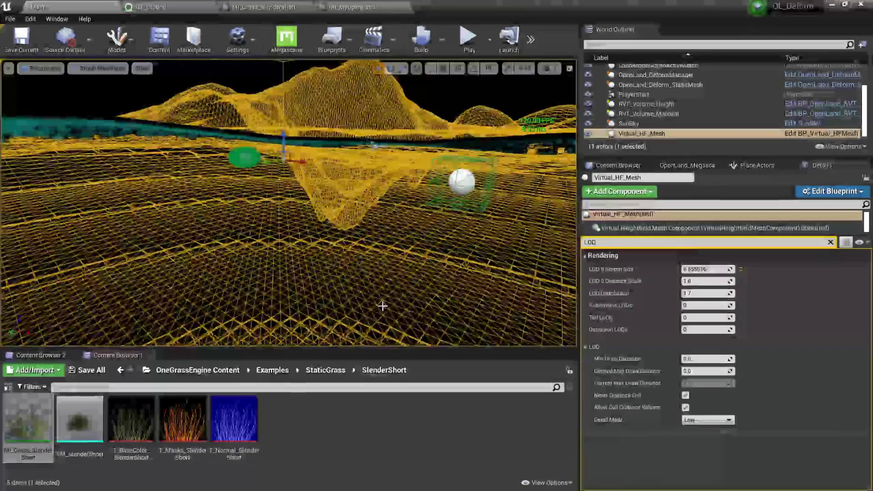
Switch the level display from wireframe back to Lit
{"action": "left_click", "coordinate": [91, 69]}
{"action": "left_click", "coordinate": [94, 100]}
{"action": "left_click", "coordinate": [85, 69]}
{"action": "left_click", "coordinate": [89, 90]}
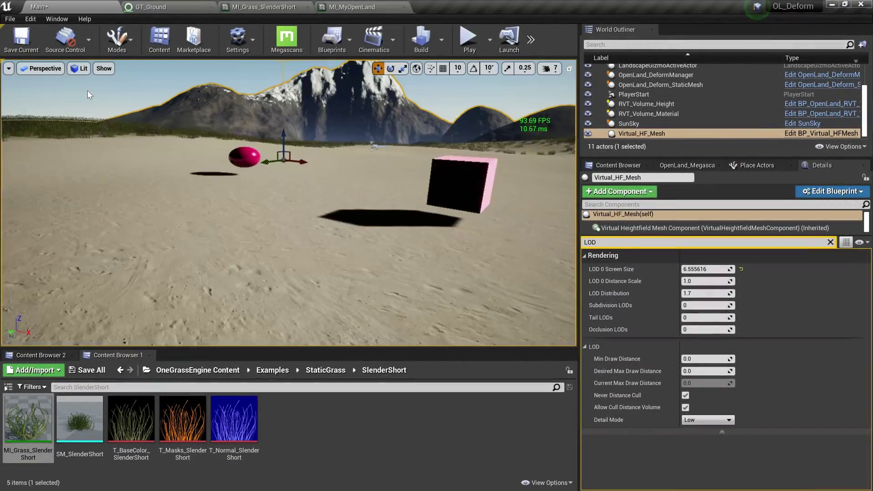
Play the level, run the character across the sand to check the footprints, and stop the session
{"action": "key", "text": "alt+p"}
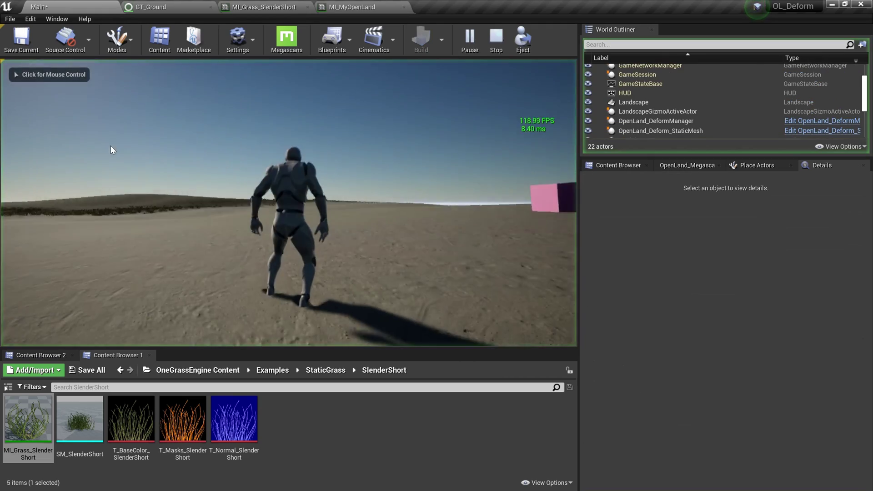
{"action": "key", "text": "w"}
{"action": "key", "text": "w"}
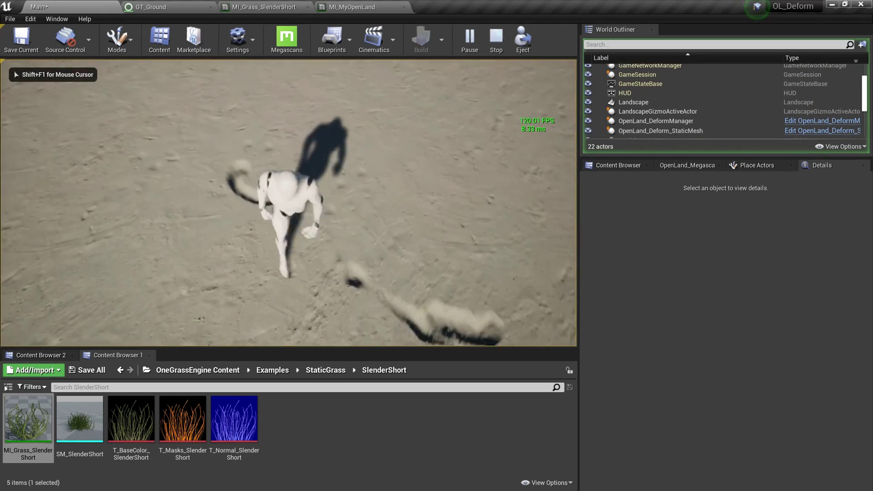
{"action": "key", "text": "Escape"}
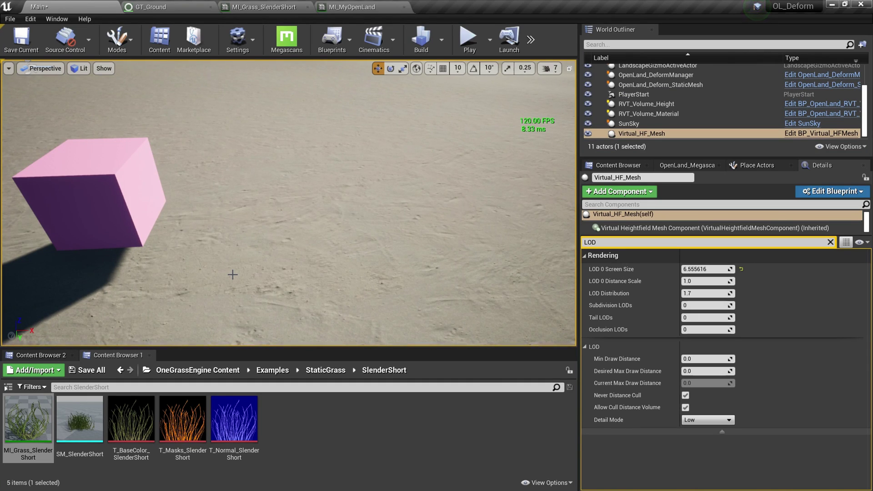
{"action": "right_click_drag", "start_coordinate": [288, 203], "coordinate": [250, 173]}
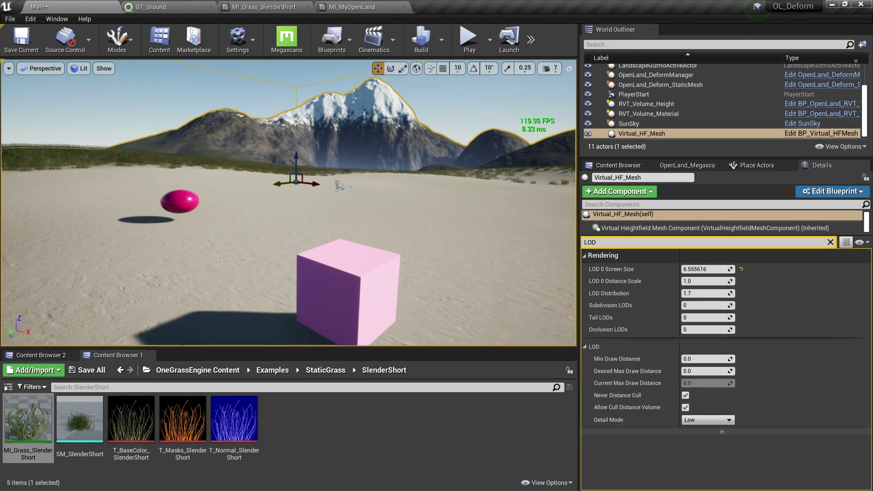
Delete the pink cube and the sphere from the level, and briefly play the level to check the character's footprints
{"action": "left_click", "coordinate": [337, 270]}
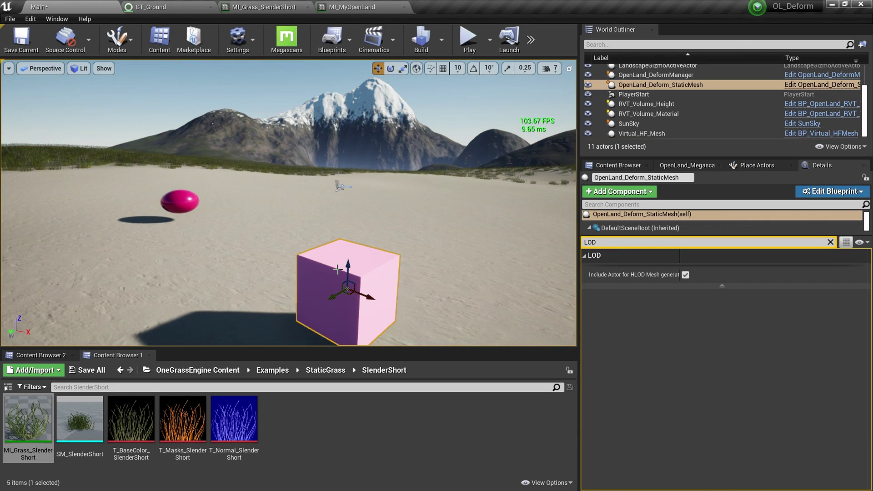
{"action": "key", "text": "Delete"}
{"action": "left_click", "coordinate": [637, 78]}
{"action": "key", "text": "Delete"}
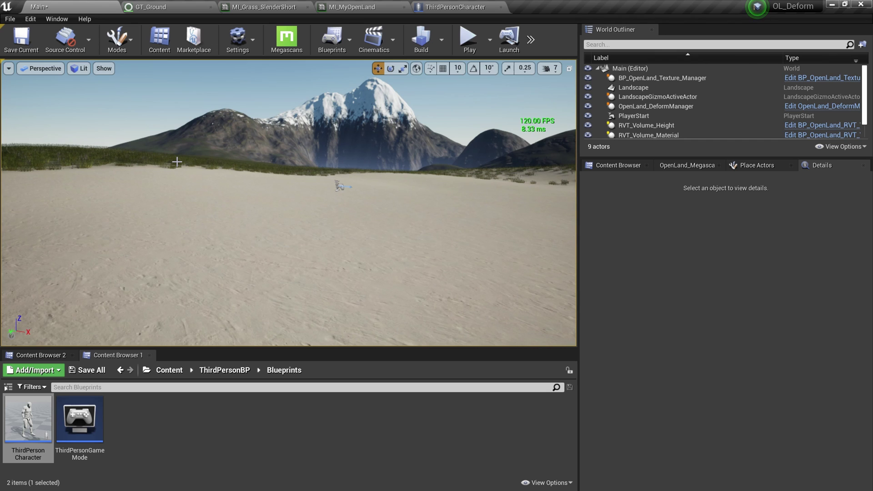
{"action": "key", "text": "alt+p"}
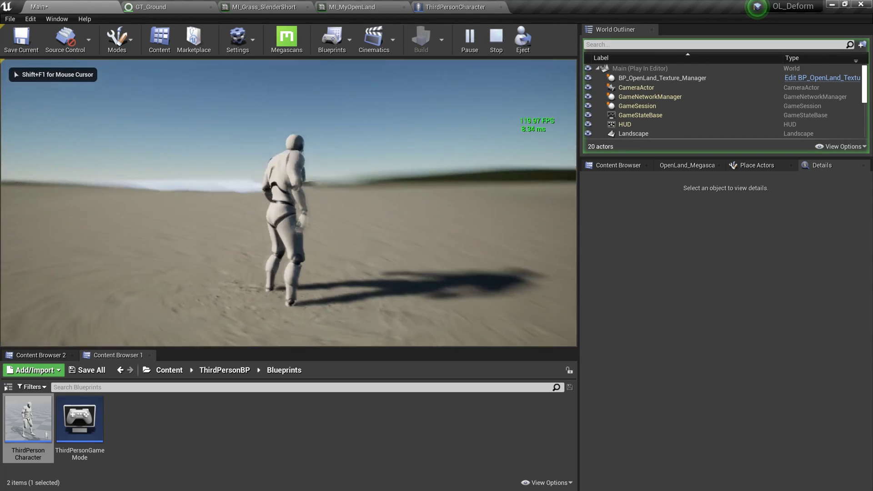
{"action": "key", "text": "Escape"}
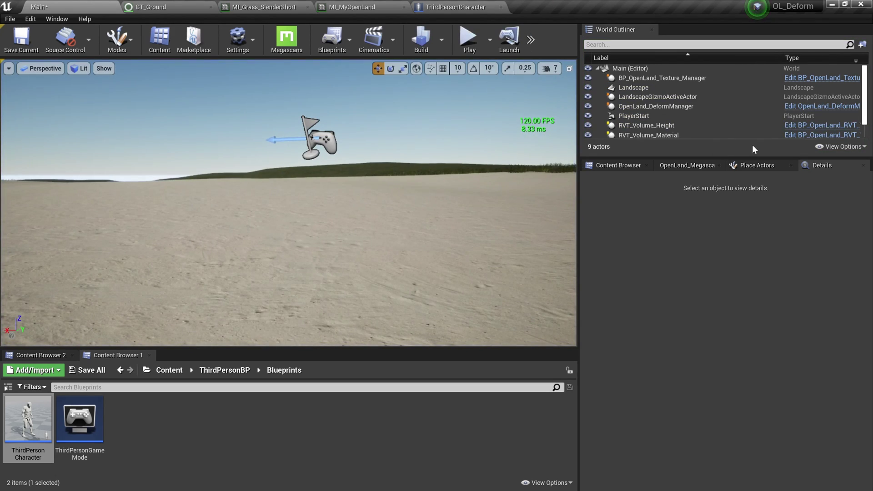
Clear the LOD property filter and enable Follow Player Character on OpenLand_DeformManager
{"action": "left_click", "coordinate": [656, 108]}
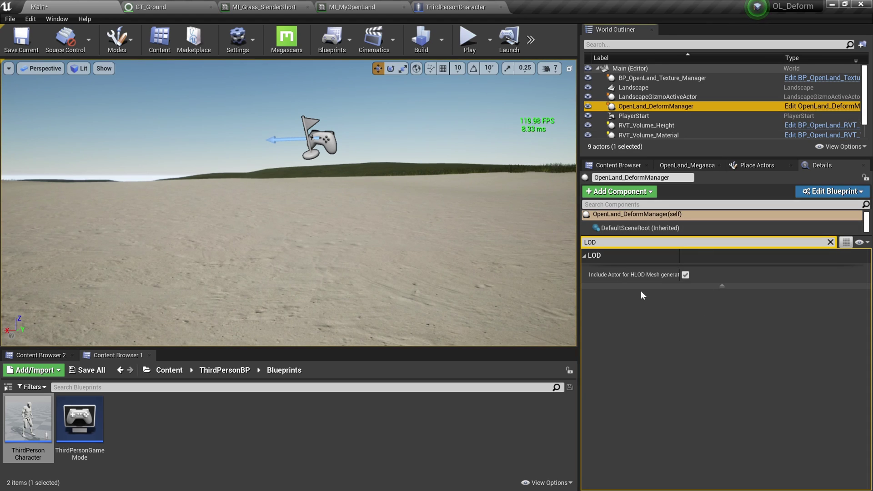
{"action": "left_click", "coordinate": [831, 242]}
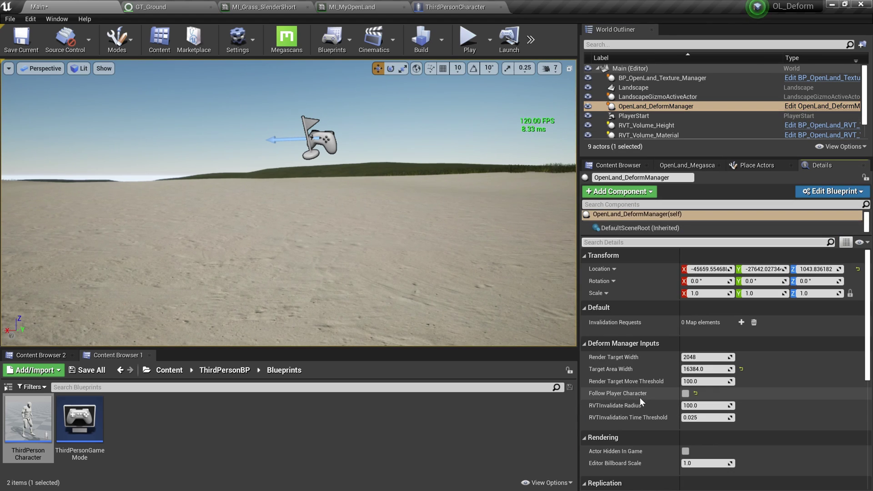
{"action": "left_click", "coordinate": [688, 394]}
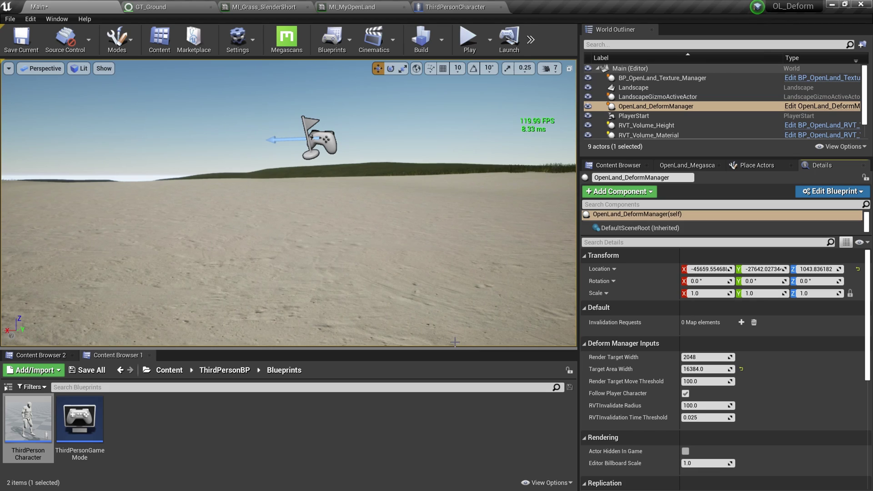
Play the level, run the character across the sand in several directions to check the deformation trail, and stop the session
{"action": "key", "text": "alt+p"}
{"action": "key", "text": "s"}
{"action": "key", "text": "w"}
{"action": "key", "text": "d"}
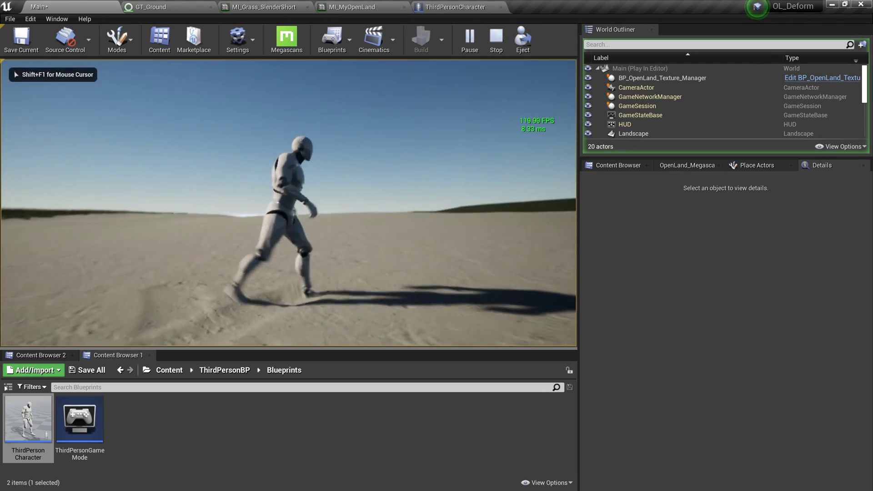
{"action": "key", "text": "w"}
{"action": "key", "text": "s"}
{"action": "key", "text": "w"}
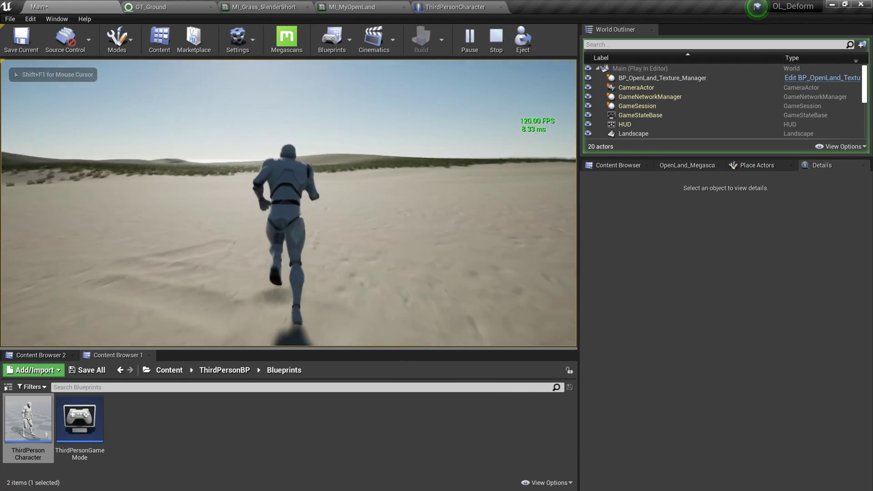
{"action": "key", "text": "Escape"}
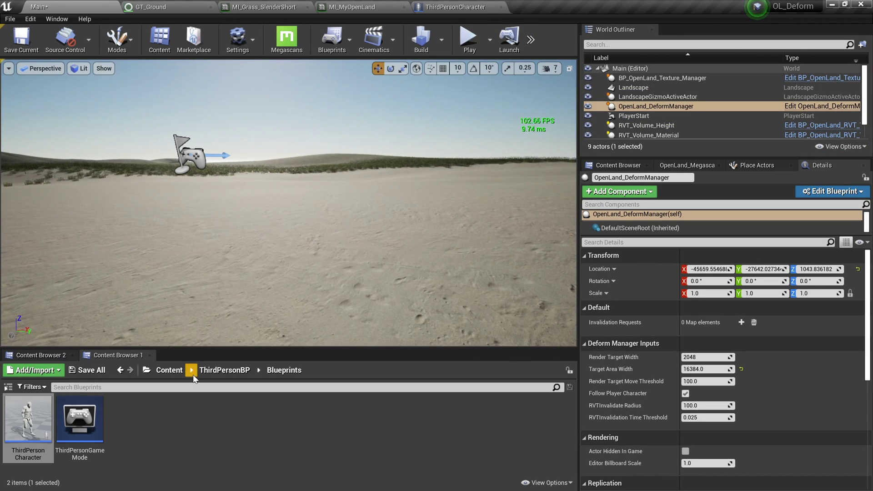
Place an OpenLand_Deform_StaticMesh from Content/OpenLand/Blueprints/Deform on the sand and raise it above the ground
{"action": "left_click", "coordinate": [169, 370]}
{"action": "double_click", "coordinate": [377, 425]}
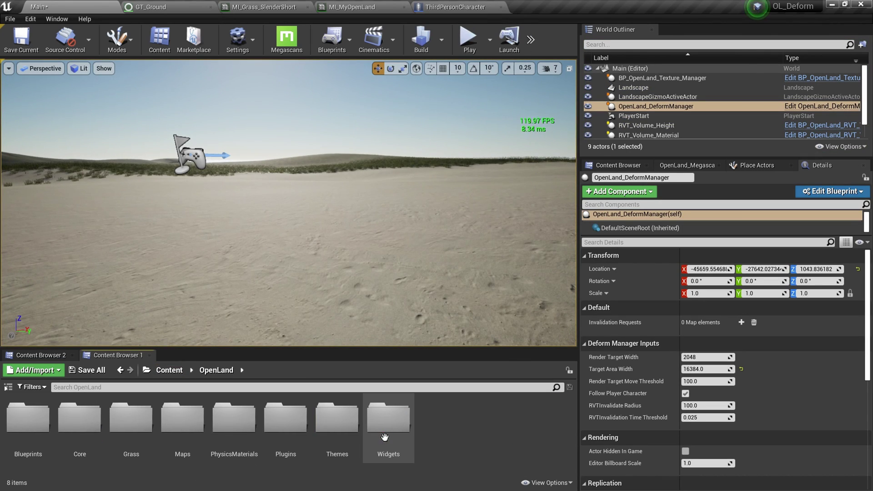
{"action": "double_click", "coordinate": [28, 418]}
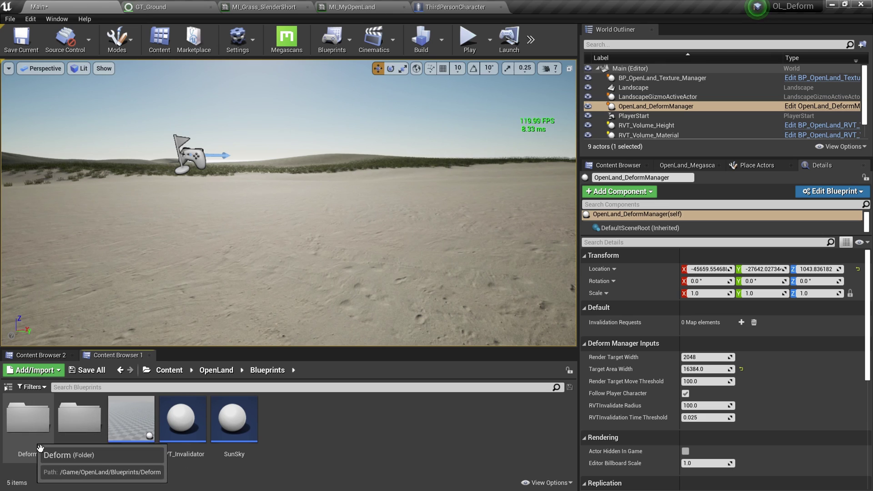
{"action": "double_click", "coordinate": [28, 416]}
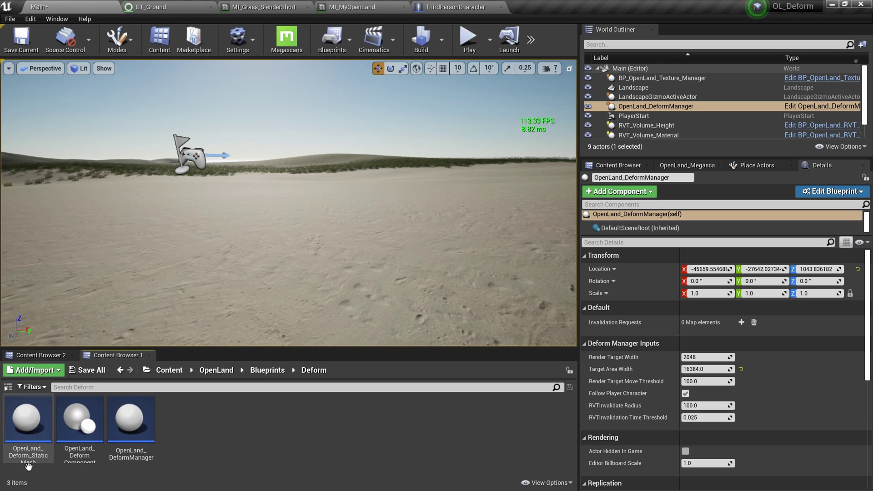
{"action": "mouse_move", "coordinate": [37, 464]}
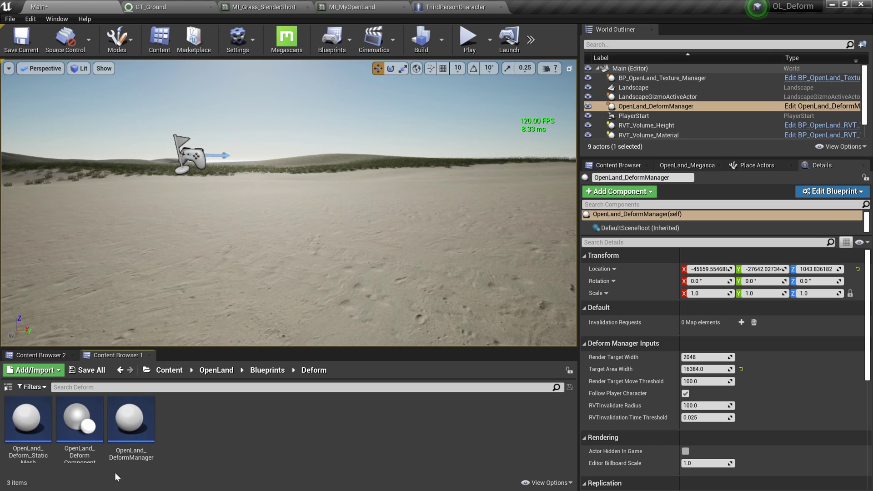
{"action": "left_click_drag", "start_coordinate": [36, 455], "coordinate": [224, 255]}
{"action": "left_click_drag", "start_coordinate": [216, 220], "coordinate": [214, 170]}
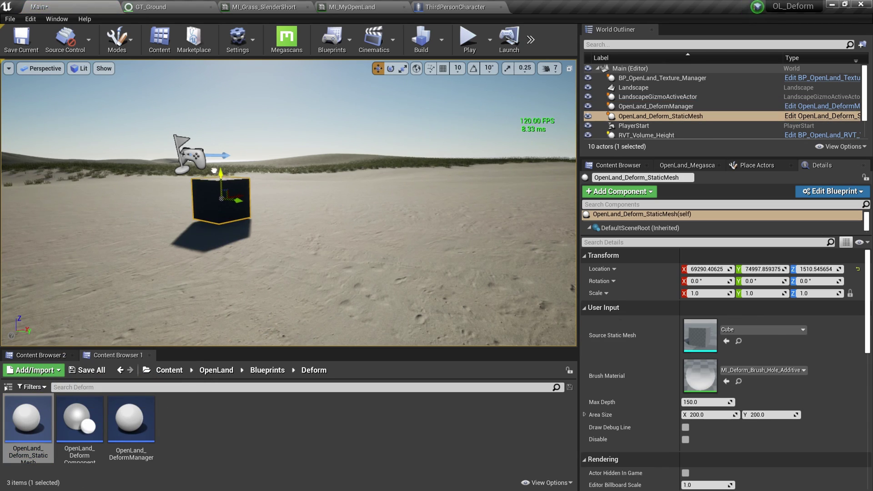
Play the level, run the character up to and around the new cube to test it, and stop the session
{"action": "key", "text": "alt+p"}
{"action": "key", "text": "w"}
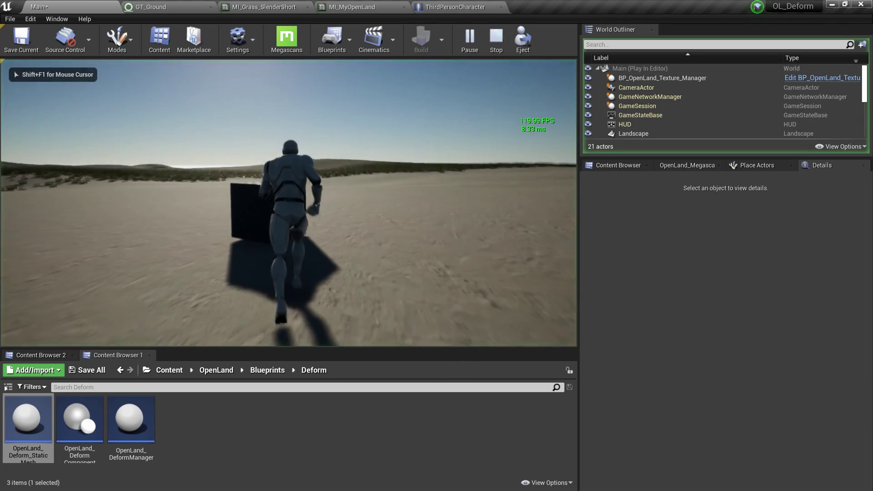
{"action": "key", "text": "s"}
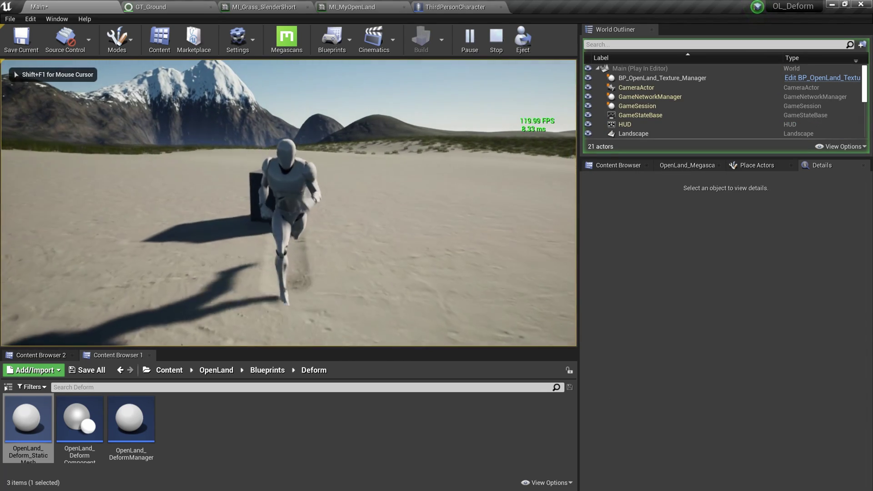
{"action": "key", "text": "w"}
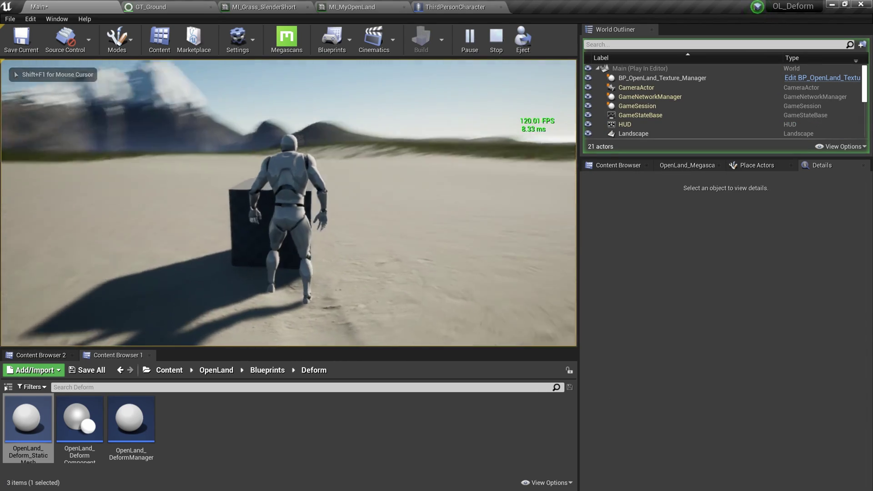
{"action": "key", "text": "d"}
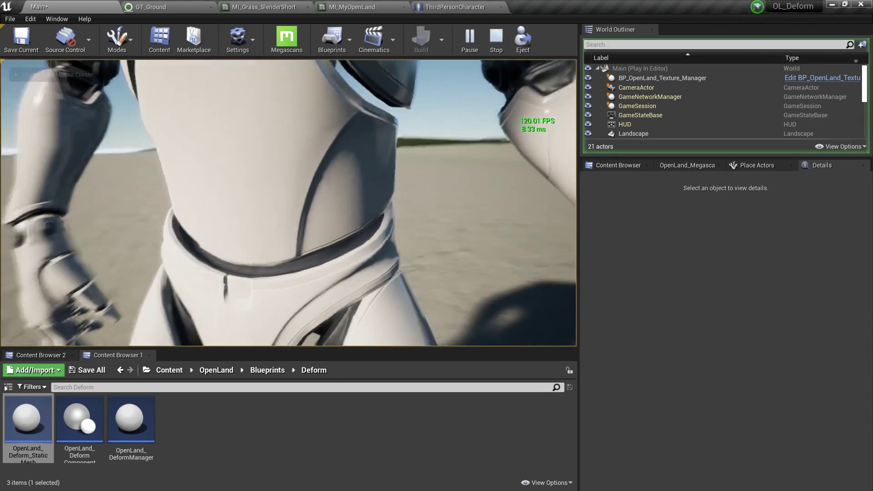
{"action": "key", "text": "Escape"}
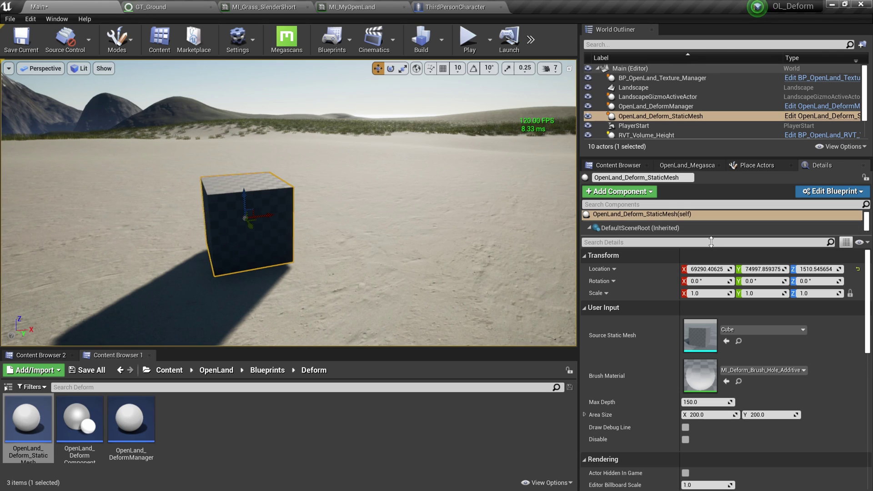
Enable Simulate Physics on the cube's StaticMesh component and override its mass to 50 kg
{"action": "left_click", "coordinate": [589, 228]}
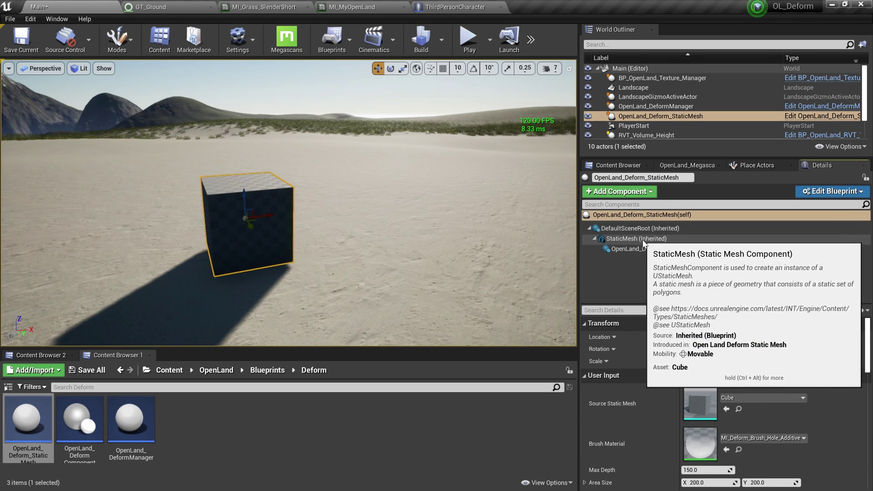
{"action": "left_click", "coordinate": [619, 238]}
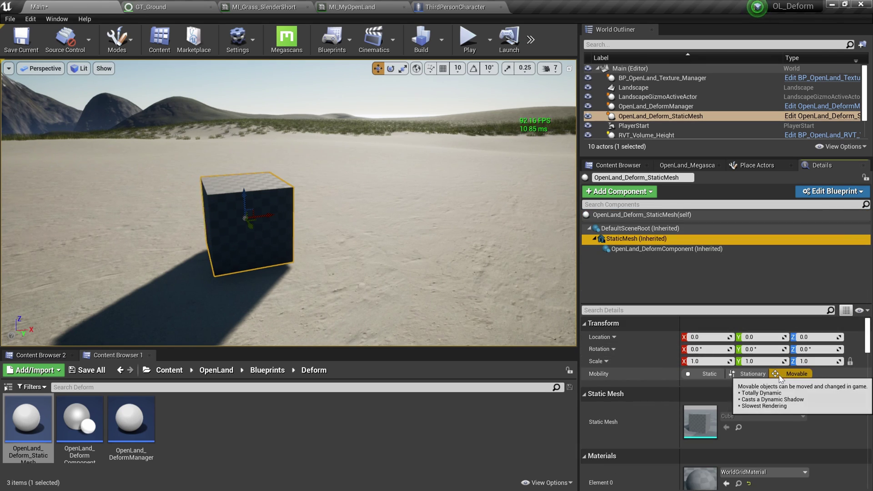
{"action": "scroll", "coordinate": [731, 405], "scroll_direction": "down", "scroll_amount": 5}
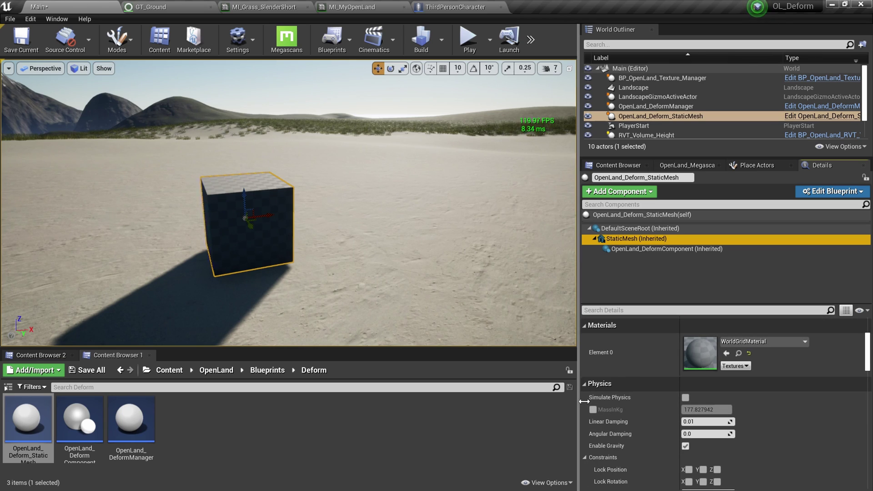
{"action": "left_click", "coordinate": [685, 397]}
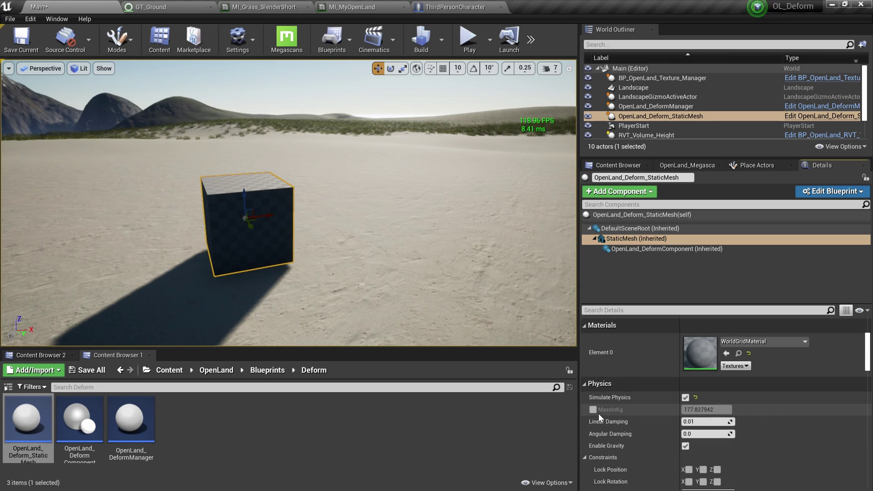
{"action": "left_click", "coordinate": [709, 410]}
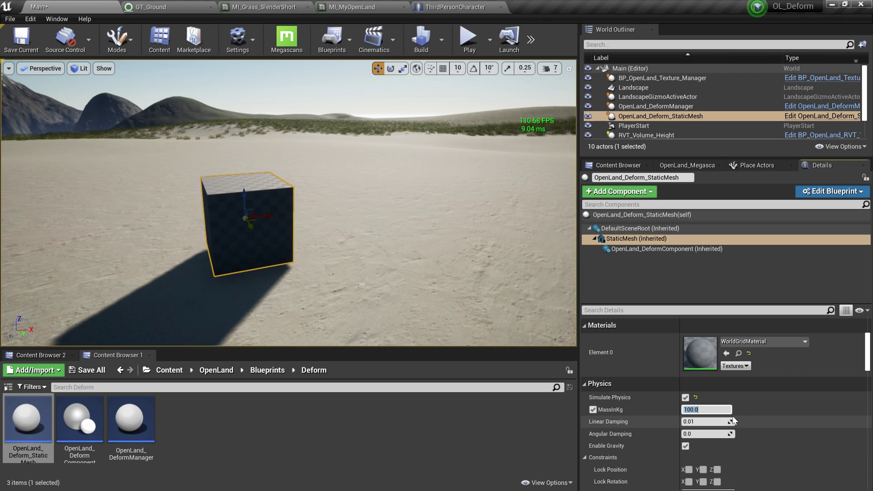
{"action": "type", "text": "50"}
{"action": "key", "text": "Return"}
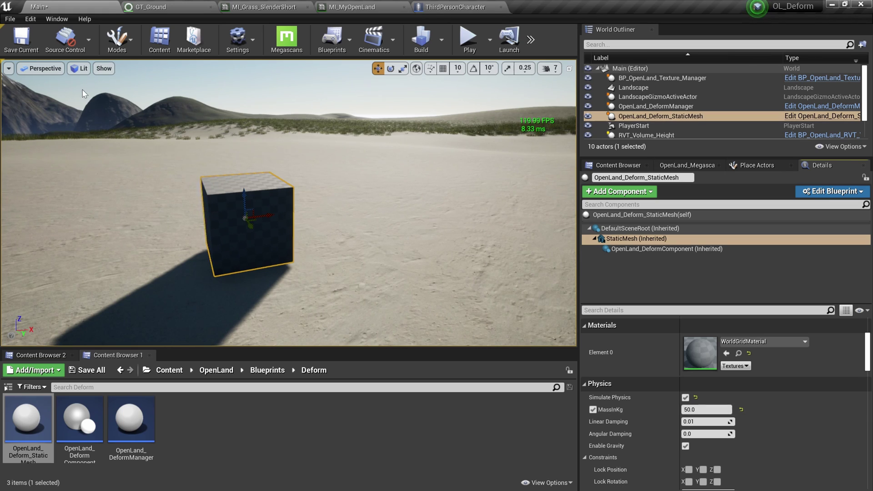
Save the level, play it, push the physics cube across the sand to check its trail, and stop the session
{"action": "left_click", "coordinate": [21, 38]}
{"action": "key", "text": "alt+p"}
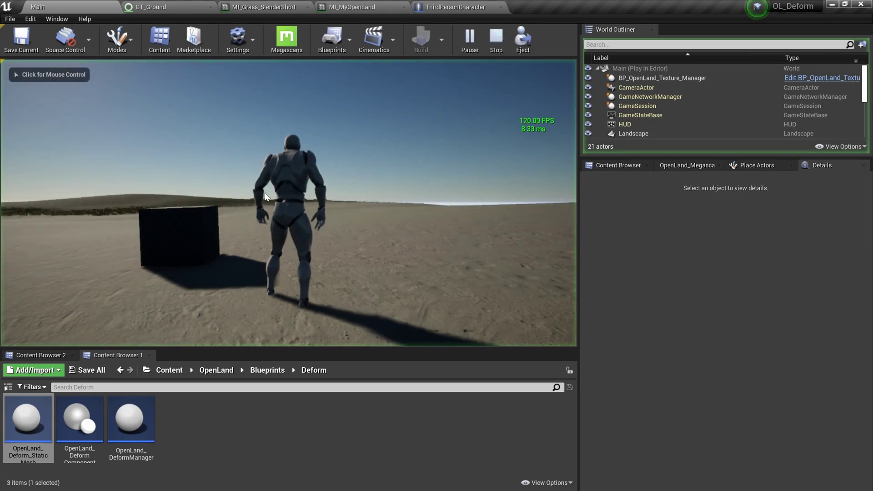
{"action": "key", "text": "w"}
{"action": "key", "text": "w"}
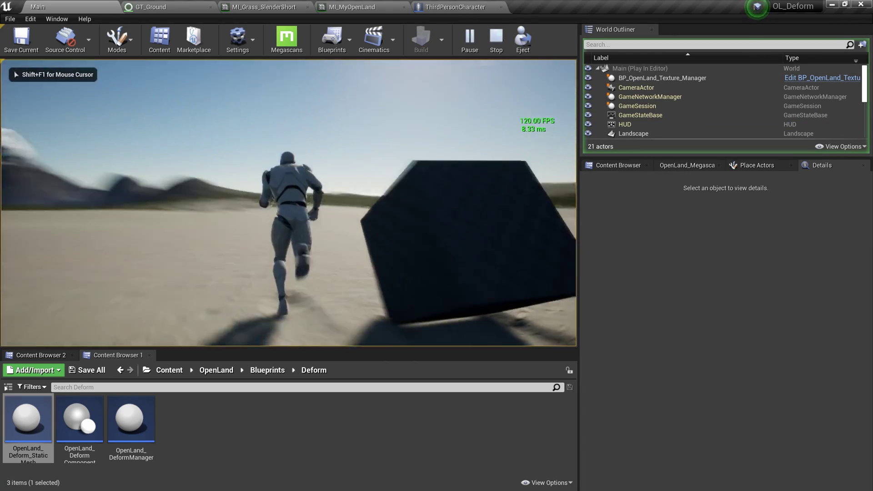
{"action": "key", "text": "w"}
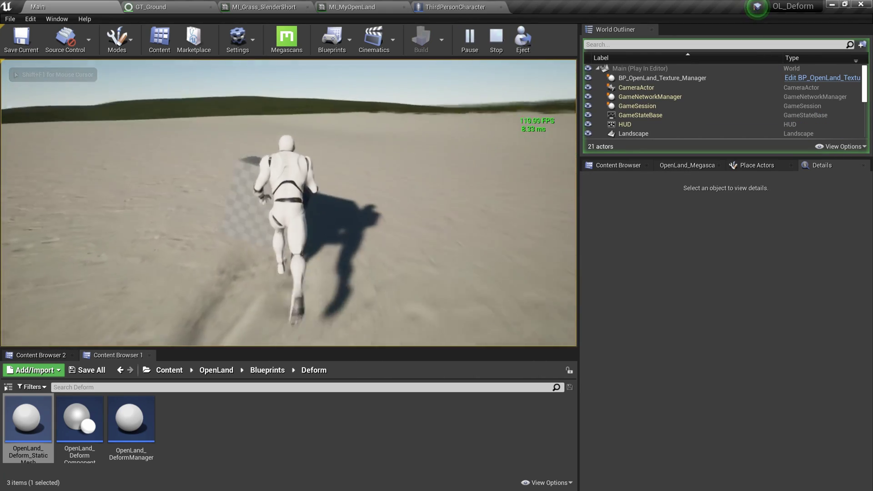
{"action": "key", "text": "w"}
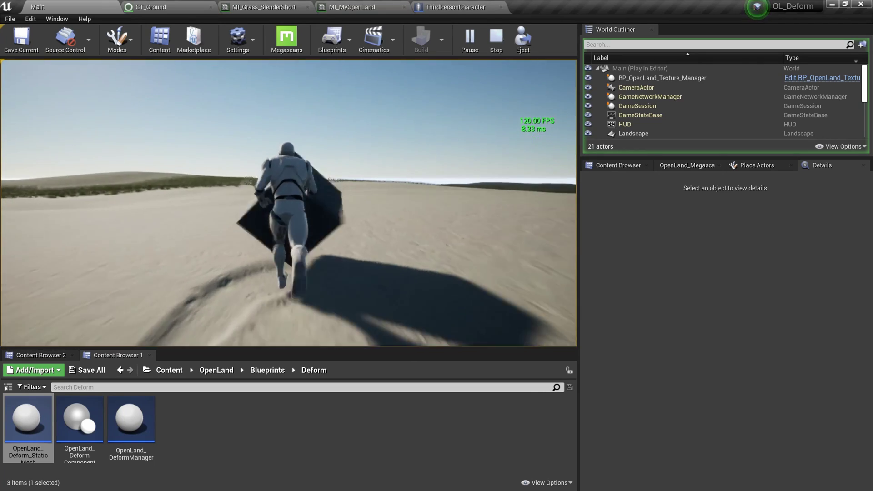
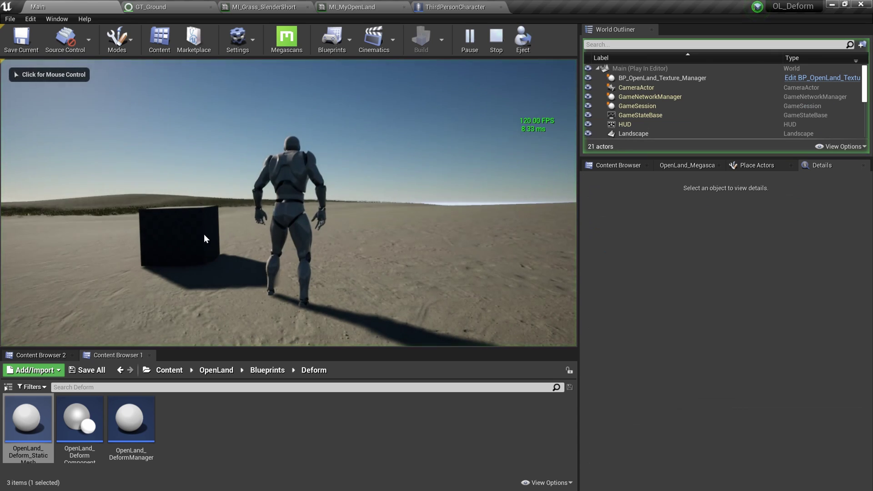
{"action": "key", "text": "Escape"}
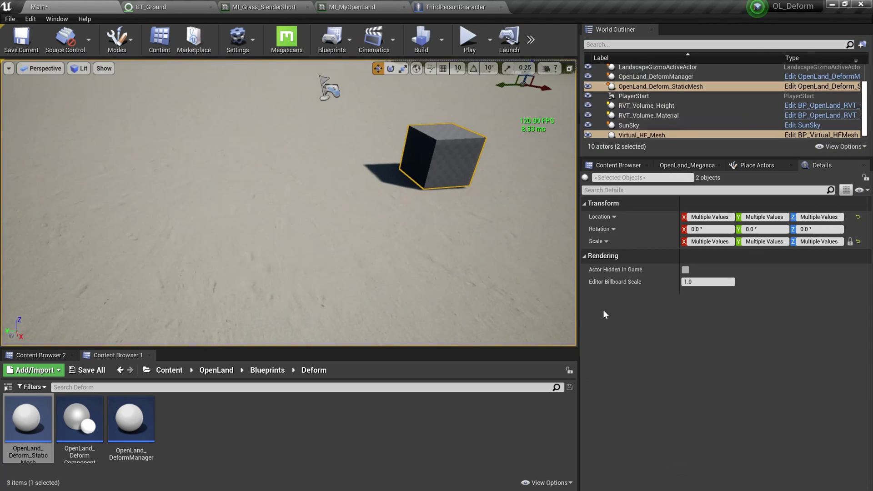
Enable Draw Debug Line on OpenLand_Deform_StaticMesh, then play the level and push the cube to check the debug traces before stopping
{"action": "left_click", "coordinate": [655, 86]}
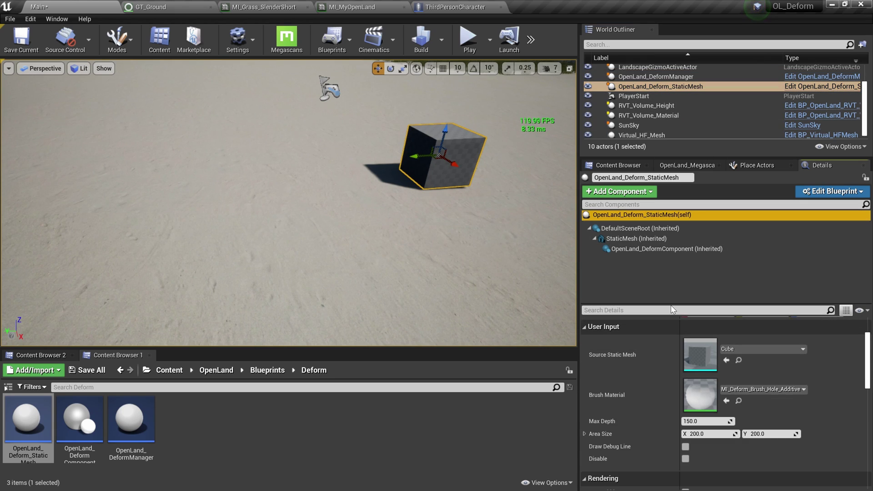
{"action": "scroll", "coordinate": [710, 396], "scroll_direction": "down", "scroll_amount": 2}
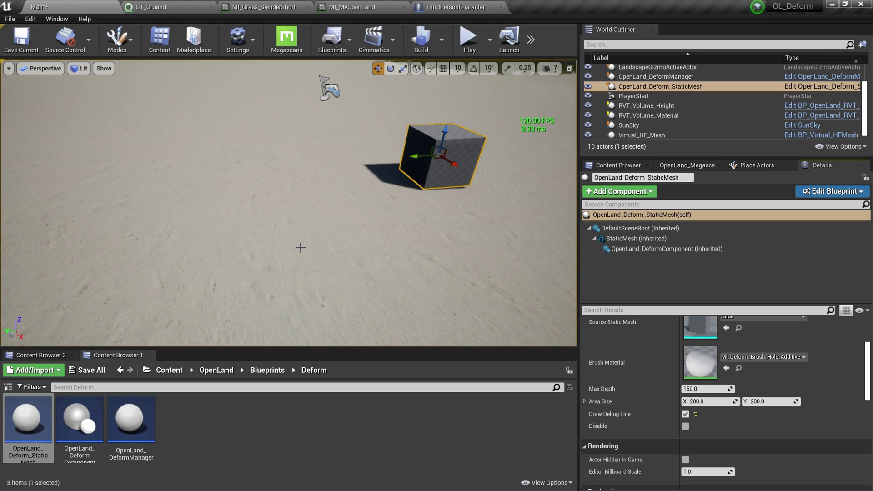
{"action": "key", "text": "alt+p"}
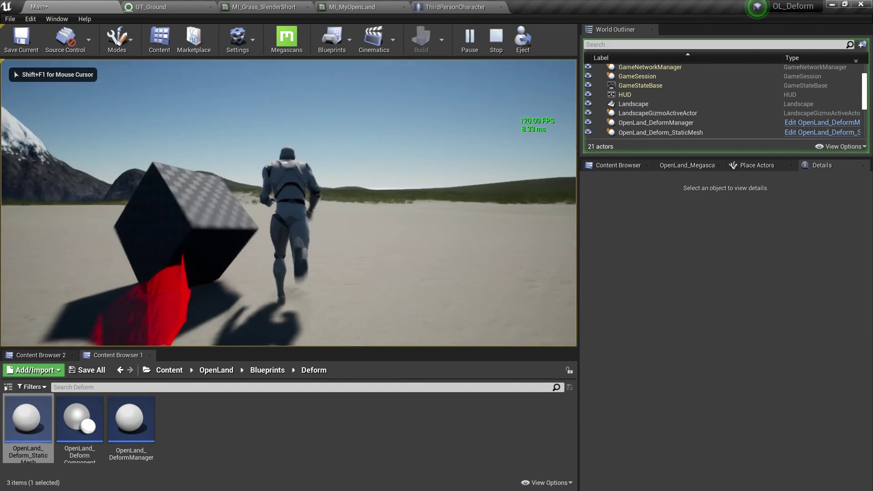
{"action": "key", "text": "w"}
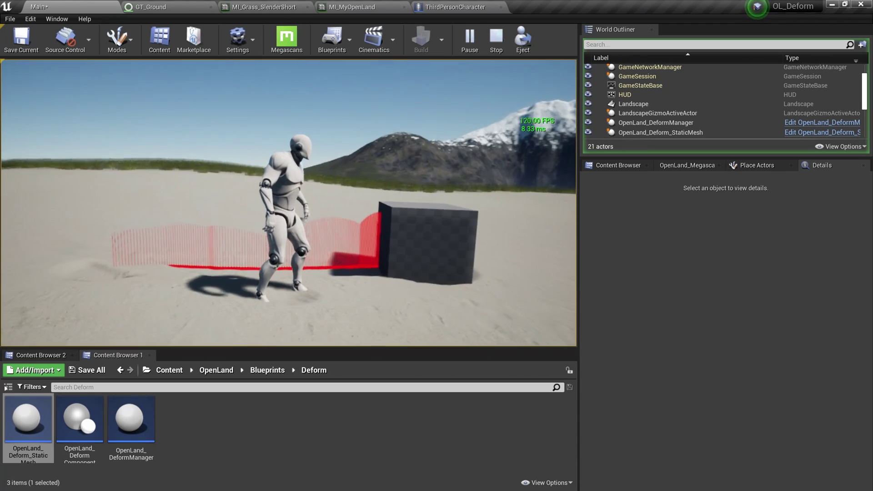
{"action": "key", "text": "Escape"}
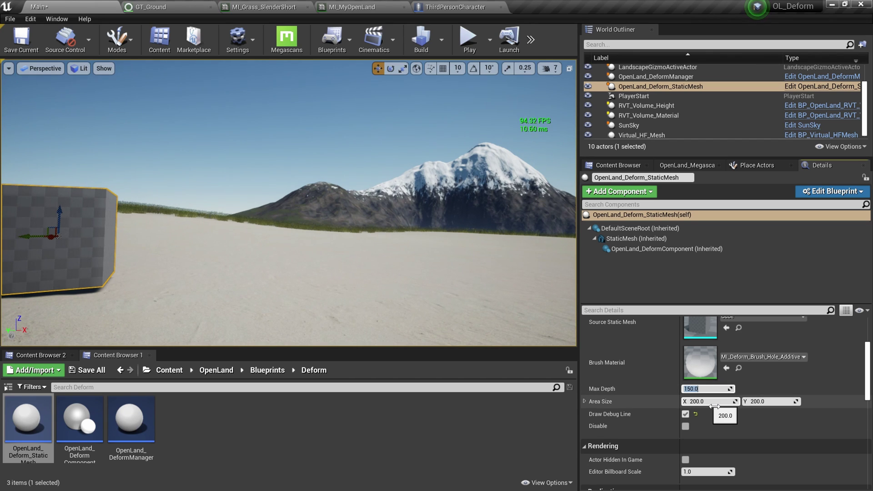
Set the cube's Max Depth to 50, then play the level, push the cube across the sand and stop the session
{"action": "key", "text": "alt+p"}
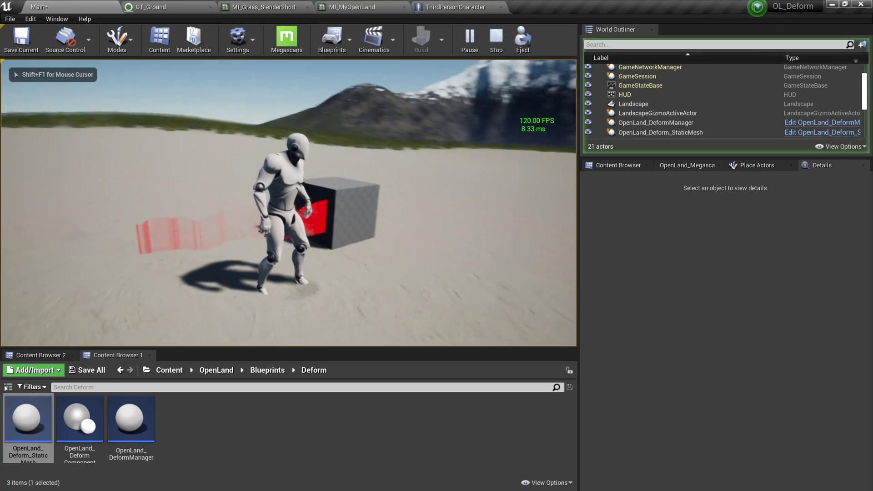
{"action": "key", "text": "w"}
{"action": "key", "text": "w"}
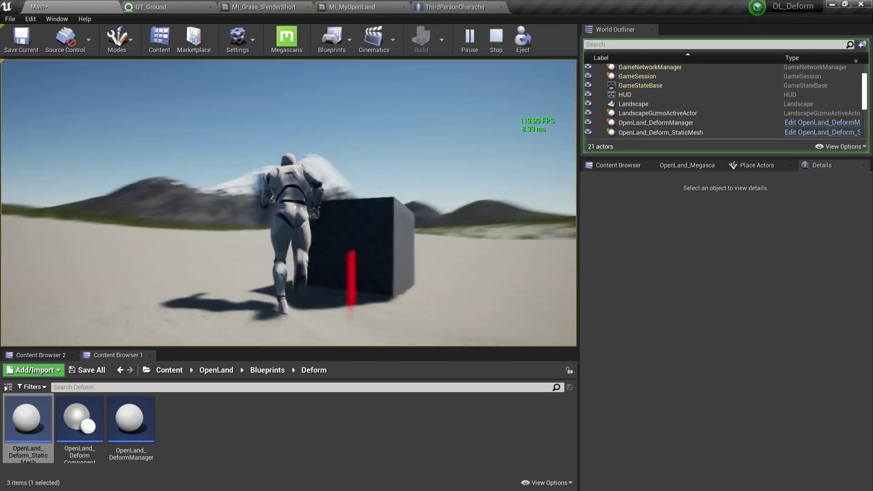
{"action": "key", "text": "Escape"}
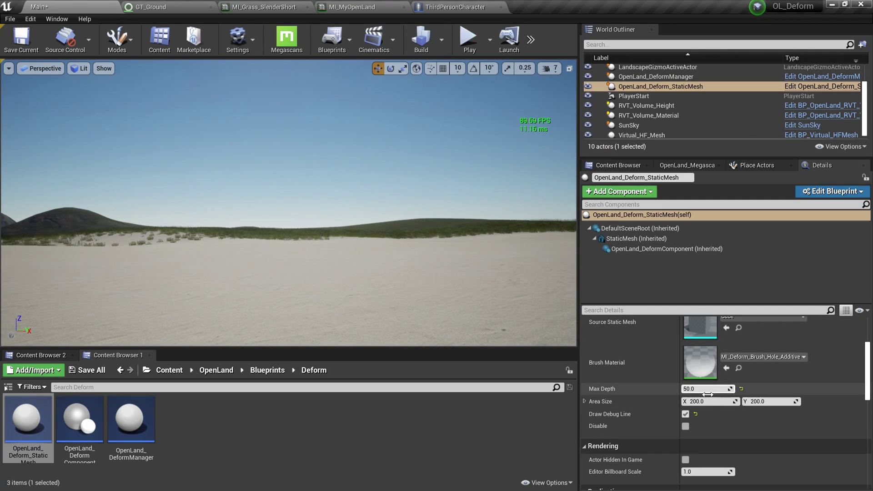
Set the cube's Max Depth to 150, then play the level, push the cube along the sand and stop the session
{"action": "type", "text": "150"}
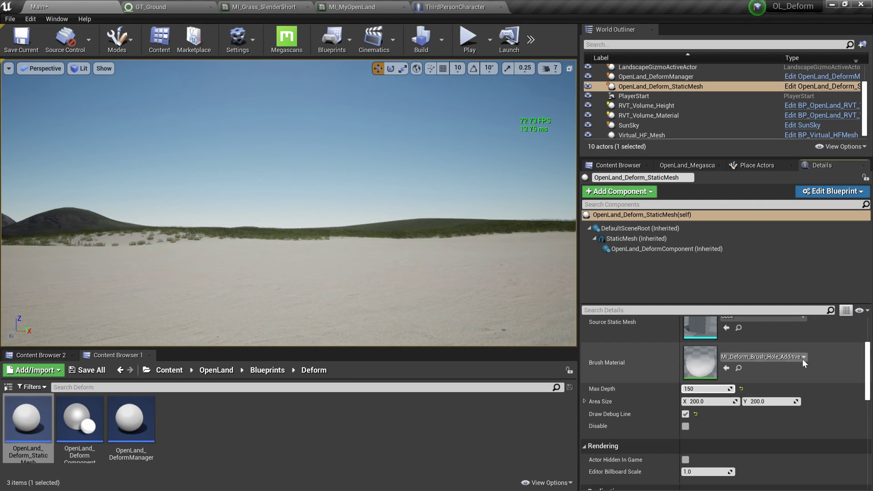
{"action": "left_click", "coordinate": [801, 359]}
{"action": "left_click", "coordinate": [306, 302]}
{"action": "key", "text": "alt+p"}
{"action": "left_click", "coordinate": [302, 288]}
{"action": "key", "text": "w"}
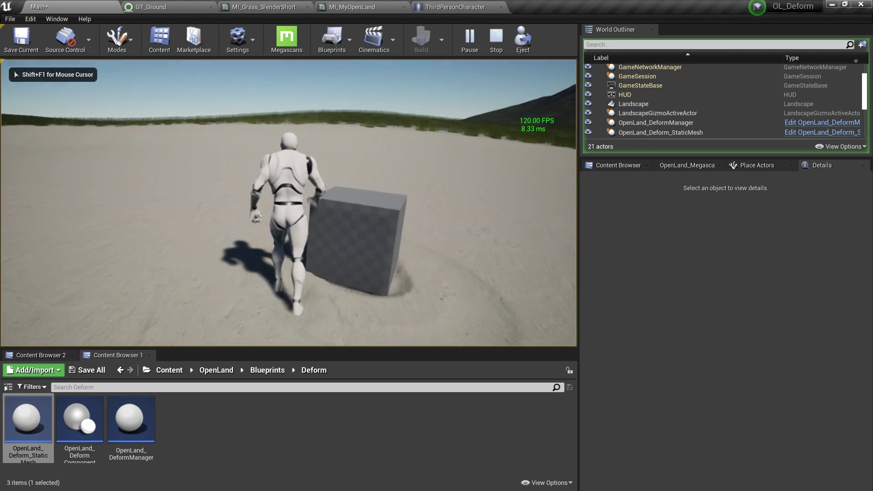
{"action": "key", "text": "w"}
{"action": "key", "text": "w"}
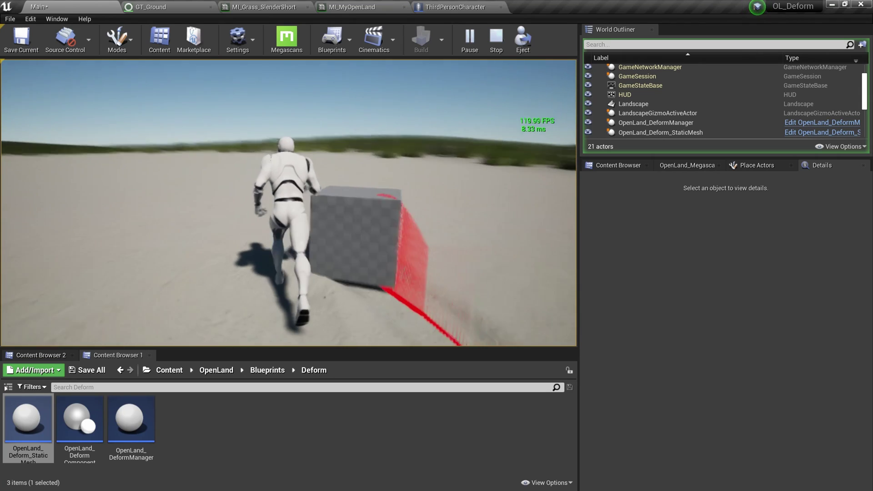
{"action": "key", "text": "Escape"}
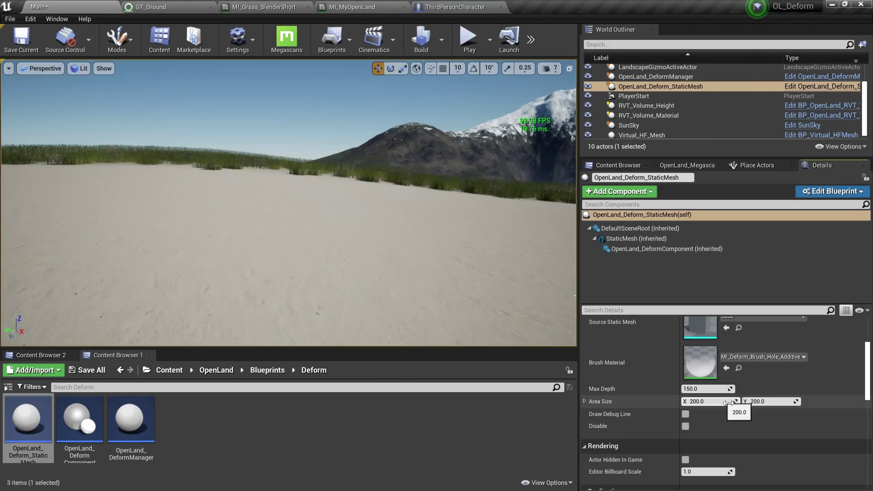
Turn off Draw Debug Line on the cube, then play the level to check its trail and stop the session
{"action": "right_click_drag", "start_coordinate": [380, 228], "coordinate": [309, 227]}
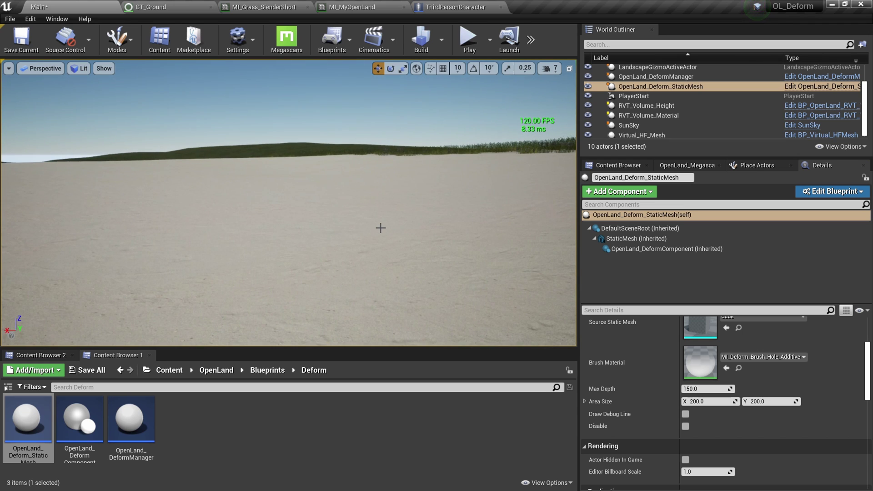
{"action": "key", "text": "alt+p"}
{"action": "key", "text": "w"}
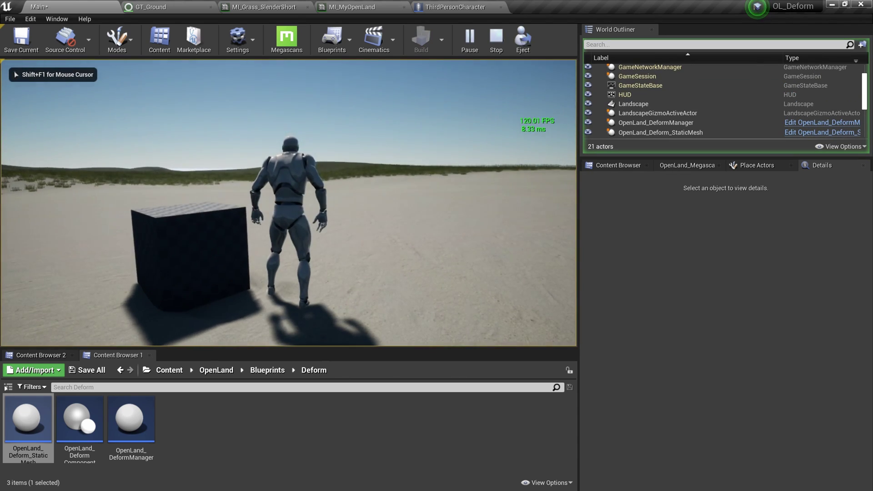
{"action": "key", "text": "Escape"}
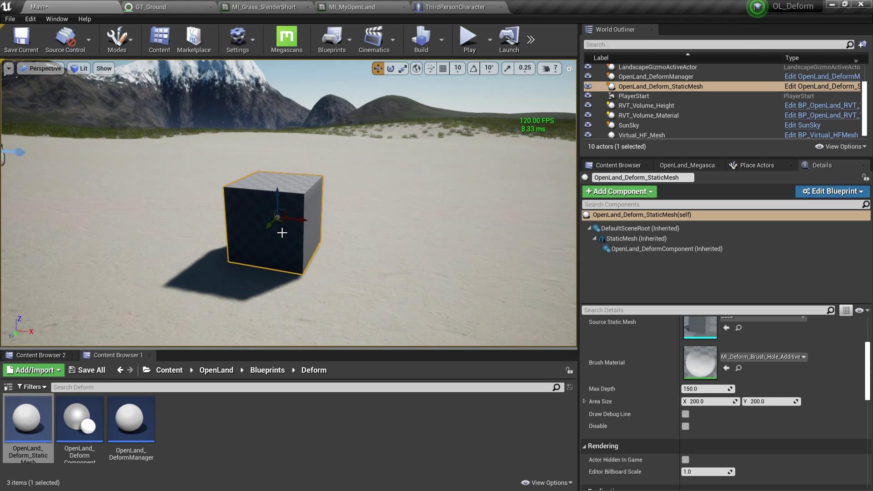
Set the deforming cube's Area Size to 50 by 50
{"action": "left_click", "coordinate": [723, 402]}
{"action": "type", "text": "50"}
{"action": "key", "text": "Tab"}
{"action": "type", "text": "50"}
{"action": "key", "text": "Return"}
Play the level, push the cube to inspect the trail made with the smaller brush area, and stop the session
{"action": "left_click", "coordinate": [400, 300]}
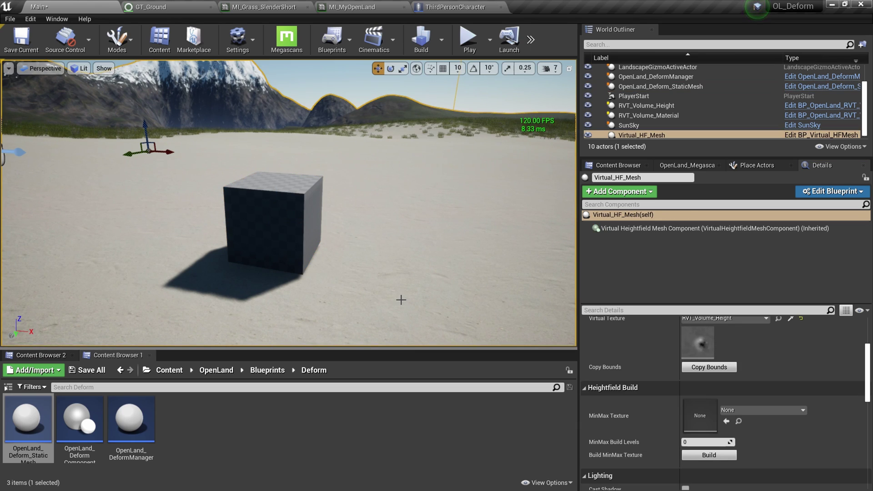
{"action": "key", "text": "alt+p"}
{"action": "key", "text": "w"}
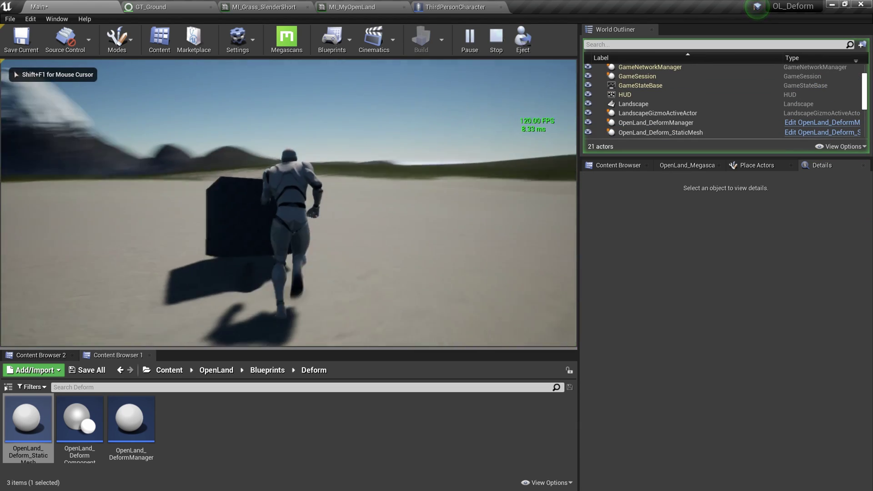
{"action": "key", "text": "w"}
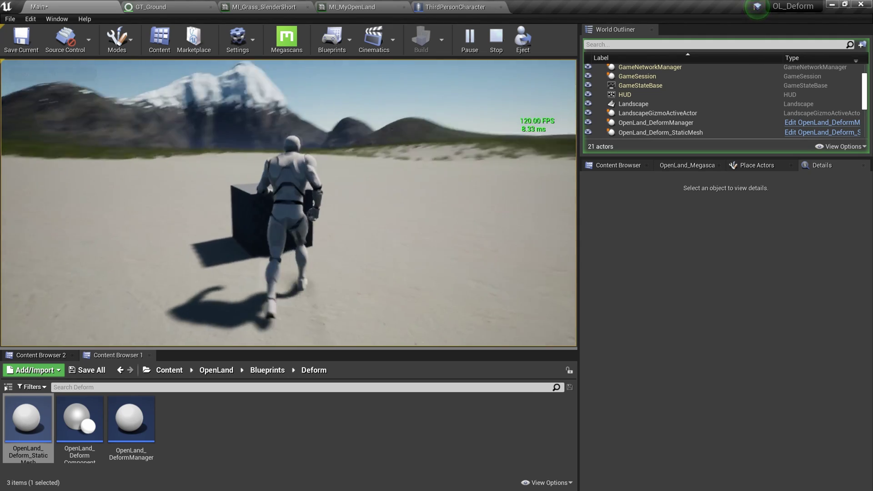
{"action": "key", "text": "Escape"}
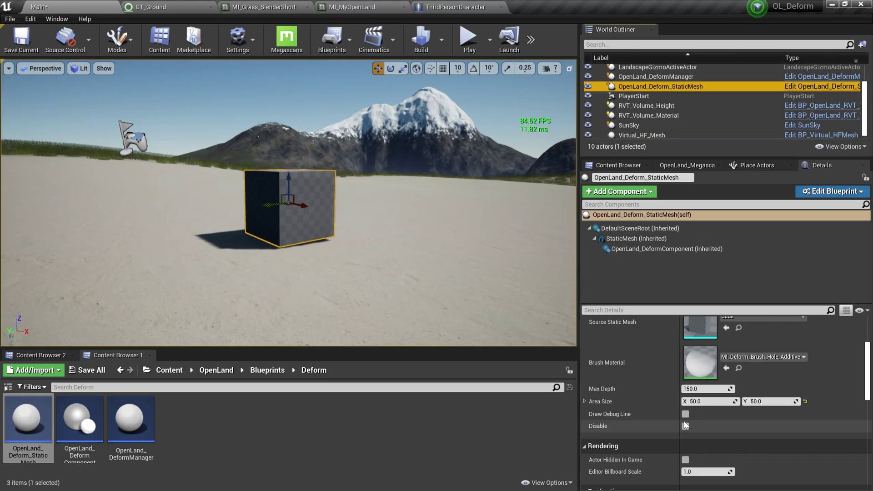
Set the cube's Area Size to 200 by 200, then play the level to inspect the deformation in the sand and stop
{"action": "scroll", "coordinate": [646, 414], "scroll_direction": "up", "scroll_amount": 2}
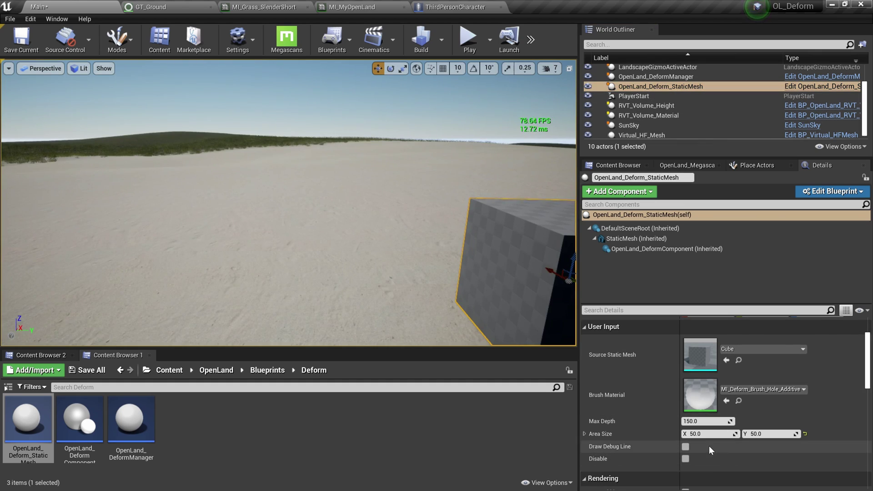
{"action": "left_click", "coordinate": [709, 434]}
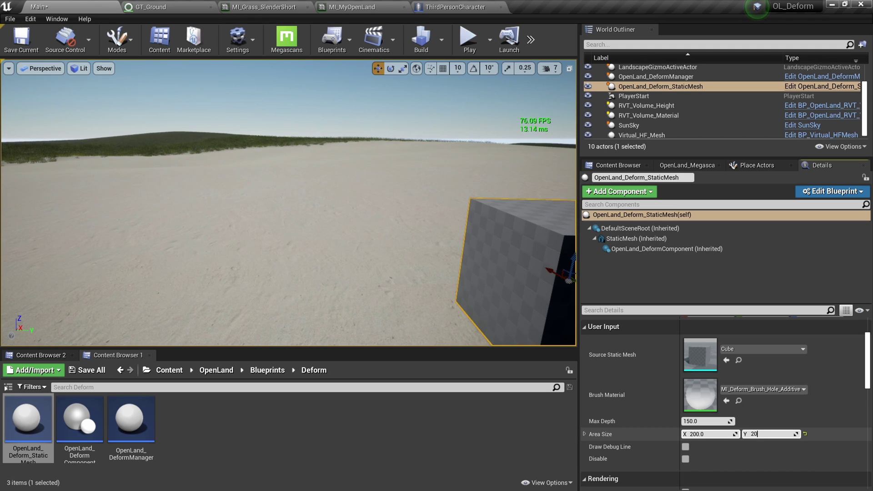
{"action": "key", "text": "alt+p"}
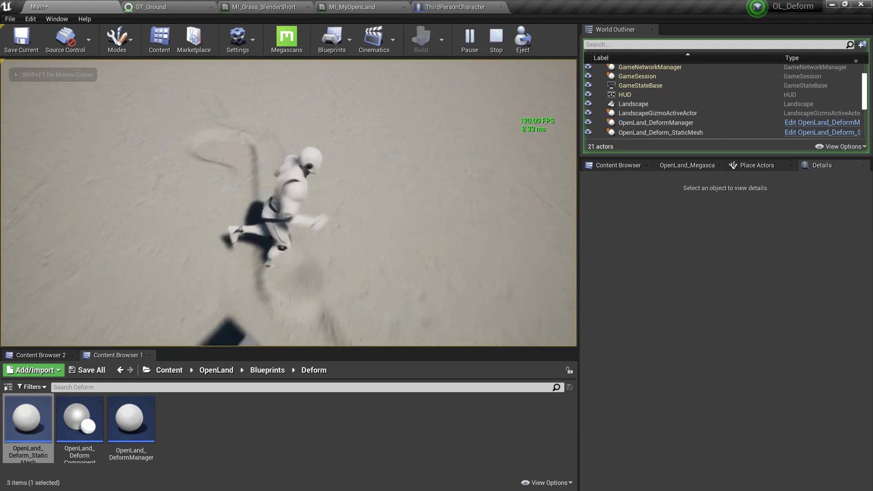
{"action": "key", "text": "w"}
{"action": "key", "text": "s"}
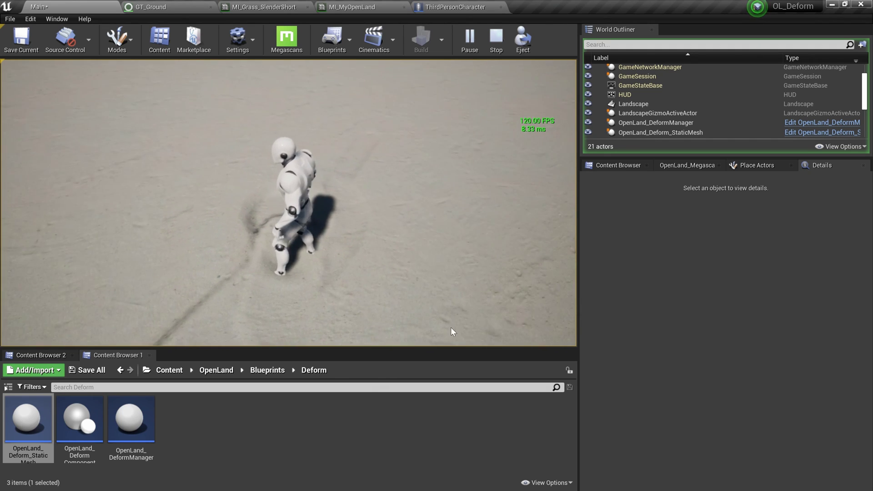
{"action": "key", "text": "Escape"}
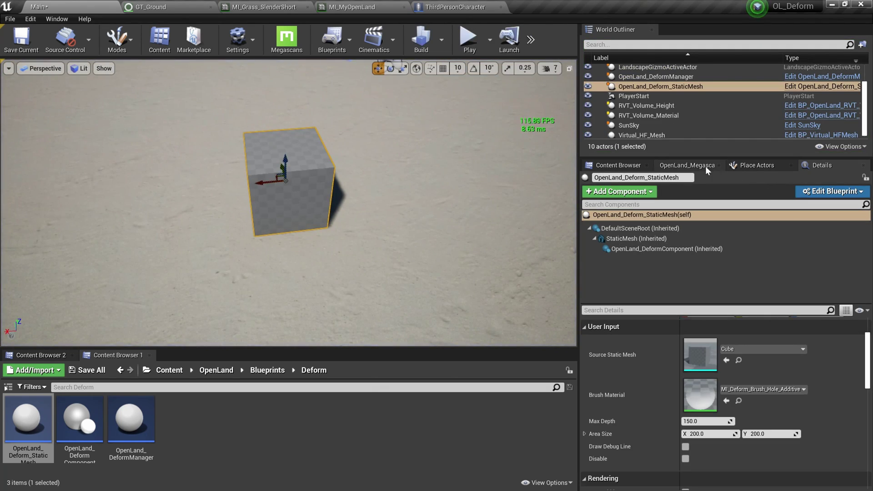
Inspect the OpenLand_DeformManager inputs, then play the level, push the cube around to examine its trail and stop the session
{"action": "left_click", "coordinate": [657, 76]}
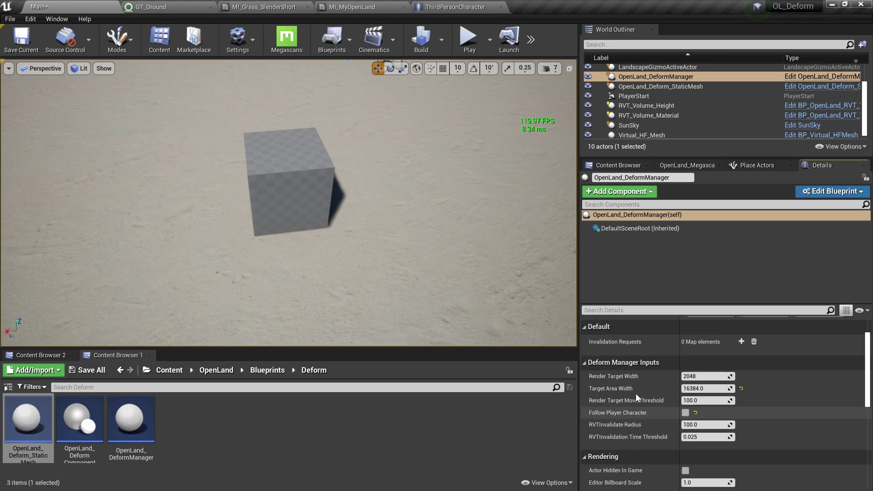
{"action": "key", "text": "alt+p"}
{"action": "key", "text": "w"}
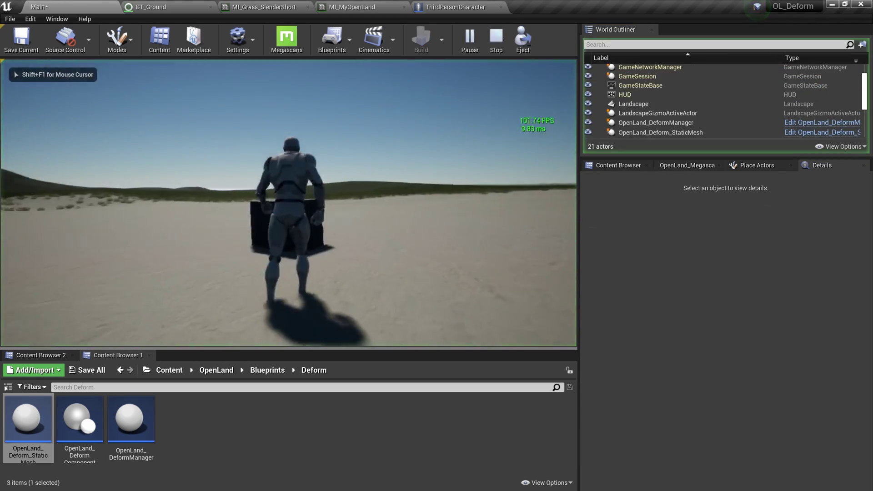
{"action": "key", "text": "s"}
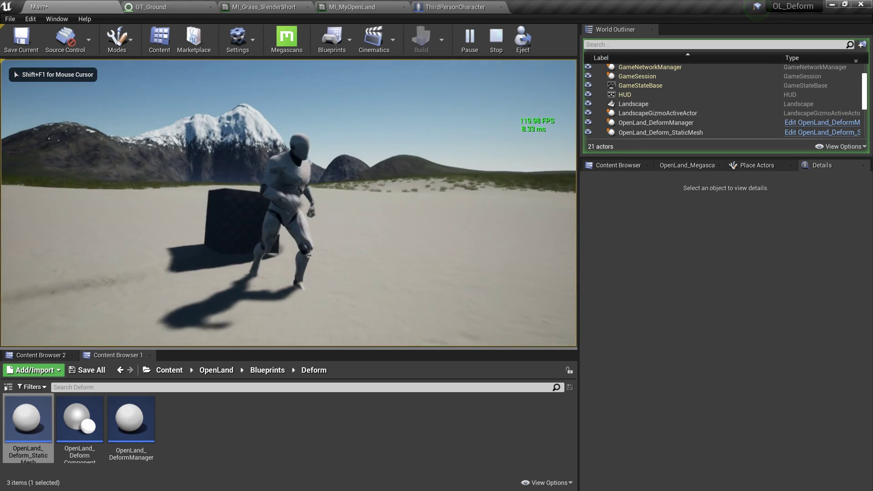
{"action": "key", "text": "a"}
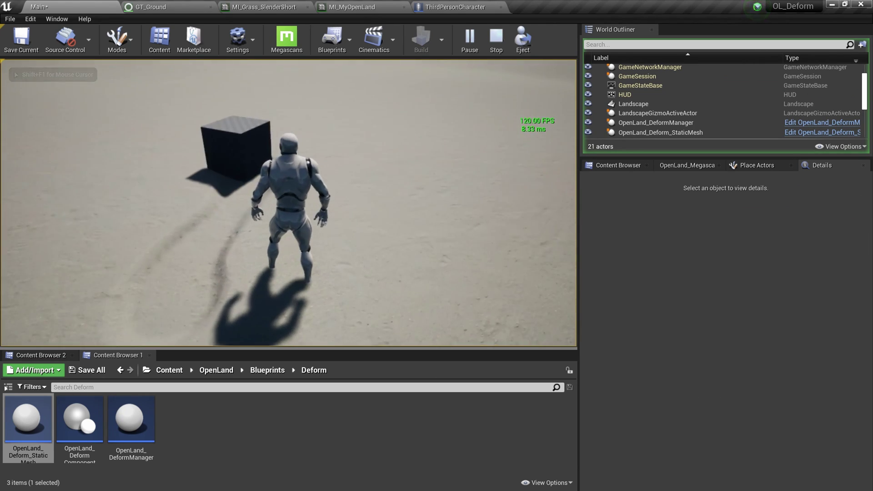
{"action": "key", "text": "Escape"}
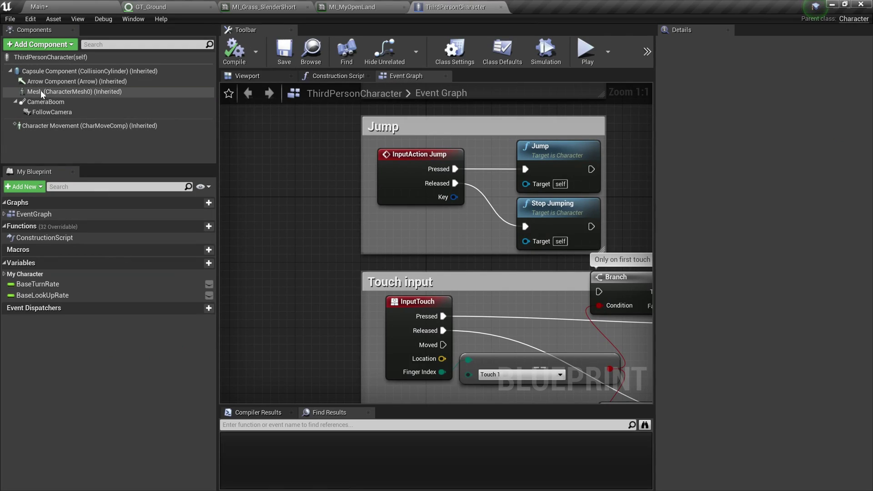
Add two OpenLand_DeformComponent components under the Mesh of the ThirdPersonCharacter blueprint
{"action": "left_click", "coordinate": [43, 91]}
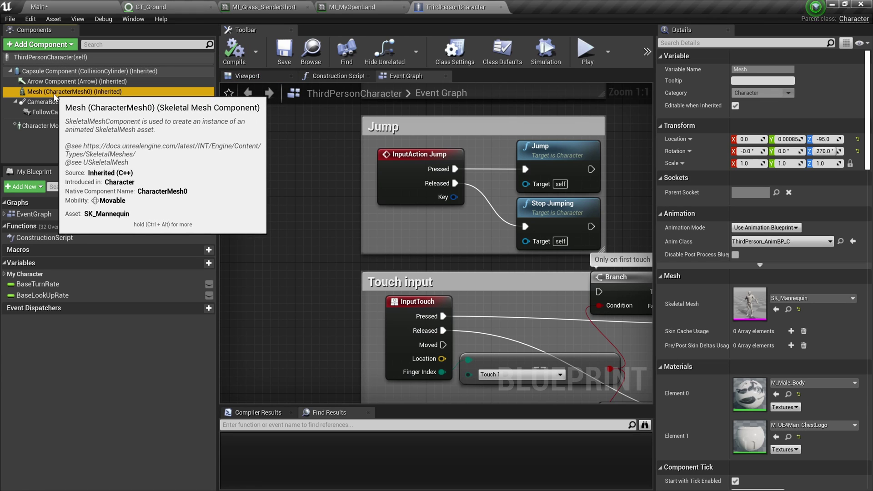
{"action": "left_click", "coordinate": [40, 45]}
{"action": "type", "text": "r"}
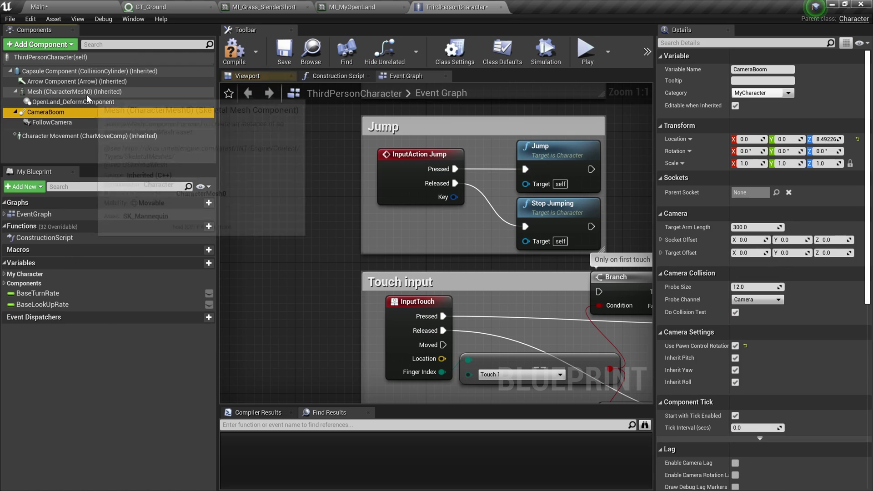
{"action": "left_click", "coordinate": [86, 94]}
{"action": "left_click", "coordinate": [40, 44]}
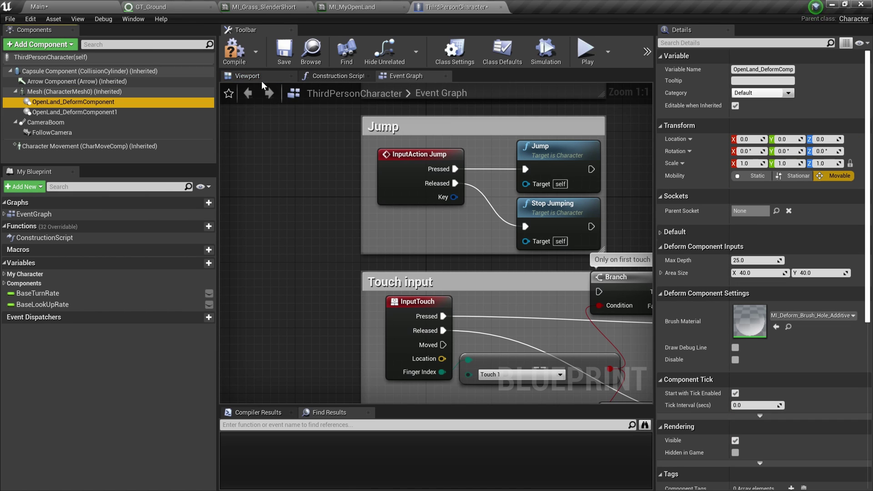
Attach OpenLand_DeformComponent to the foot_l bone and OpenLand_DeformComponent1 to the foot_r bone as their parent sockets
{"action": "left_click", "coordinate": [253, 79]}
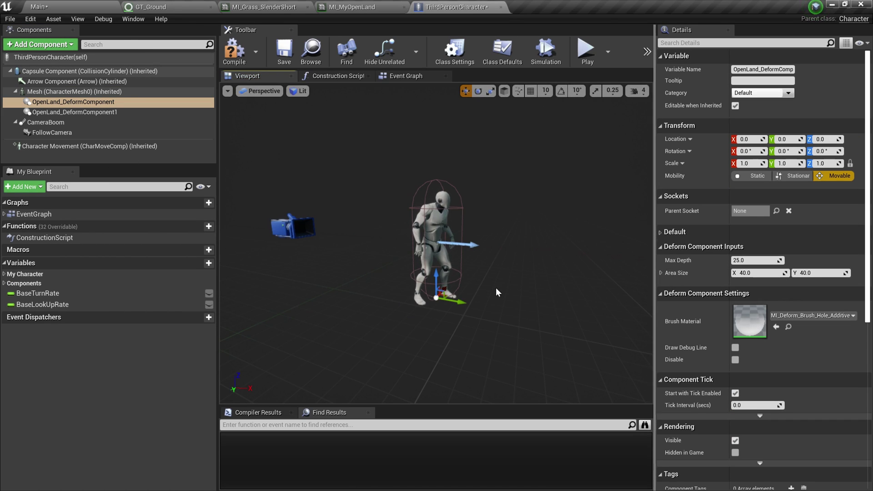
{"action": "left_click_drag", "start_coordinate": [479, 296], "coordinate": [482, 299]}
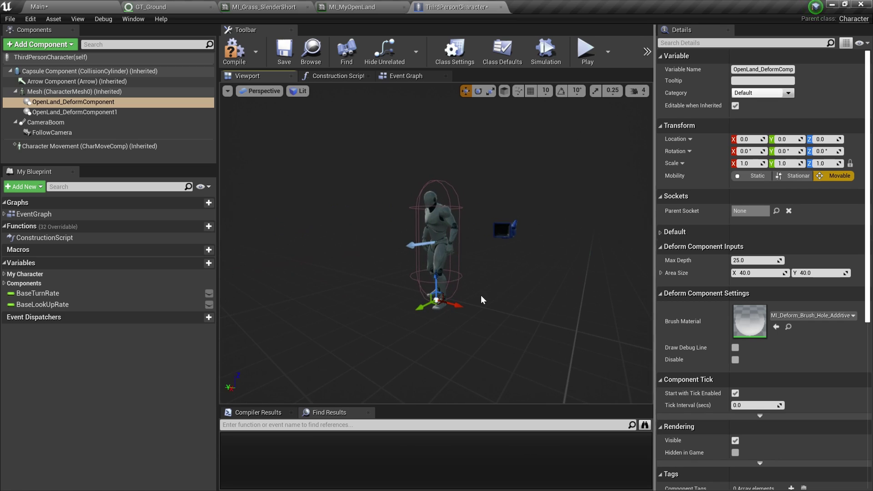
{"action": "left_click", "coordinate": [776, 211]}
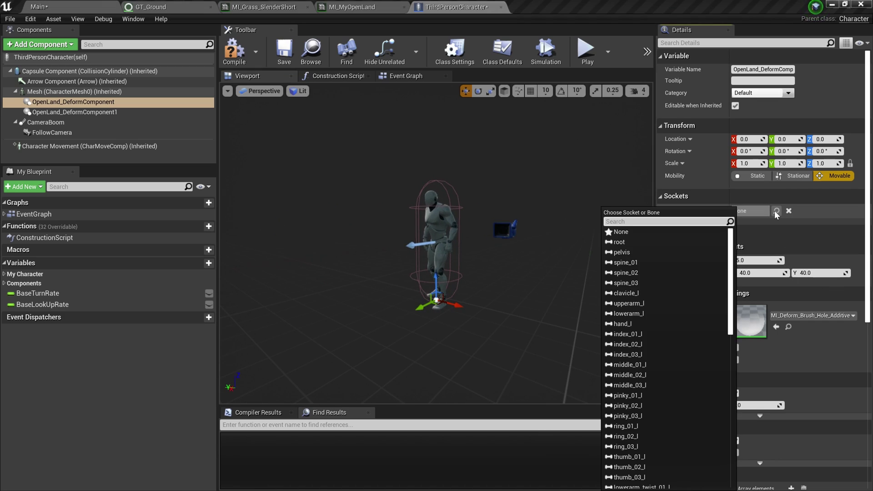
{"action": "type", "text": "foo"}
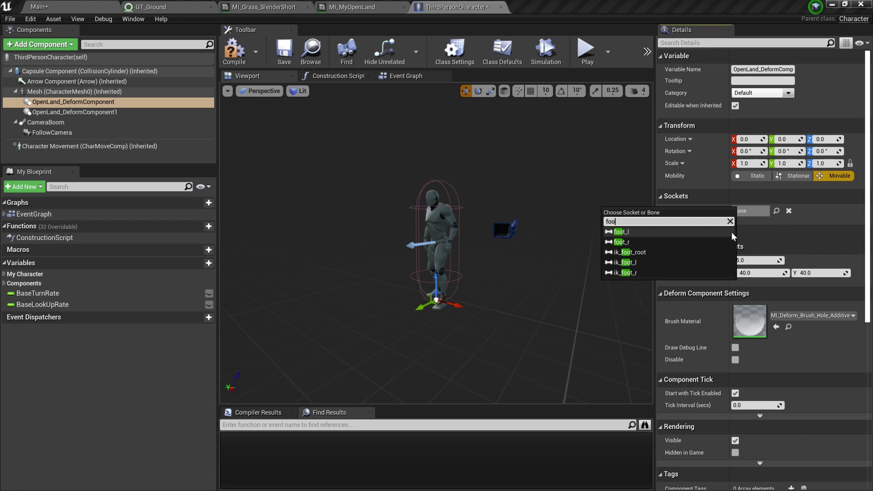
{"action": "left_click", "coordinate": [710, 233]}
{"action": "left_click", "coordinate": [75, 112]}
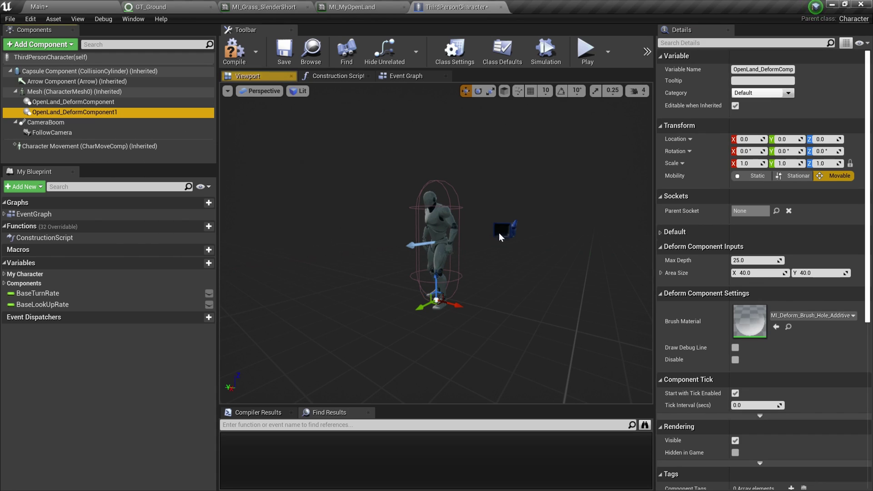
{"action": "left_click", "coordinate": [776, 211]}
{"action": "left_click", "coordinate": [666, 246]}
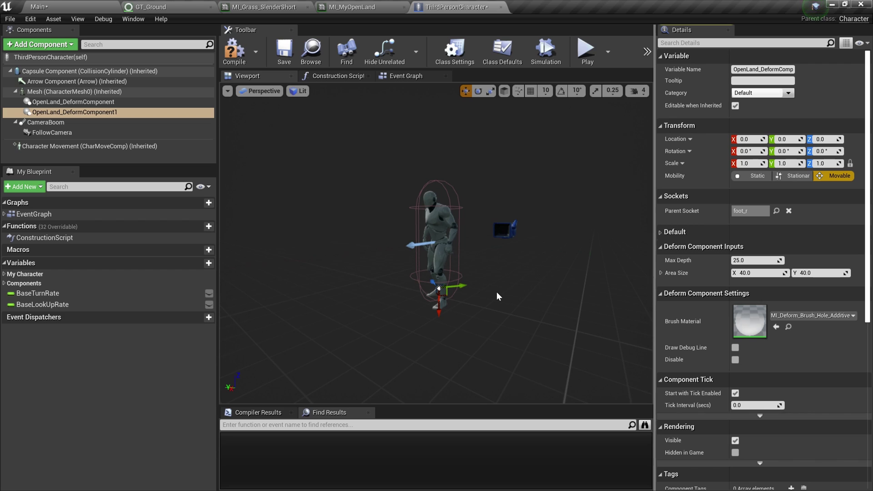
In the left view, reposition the foot_r deform component at about X 12.69, Y -7.52 and the foot_l one at about X -12.69, Y 5.40
{"action": "left_click", "coordinate": [268, 91]}
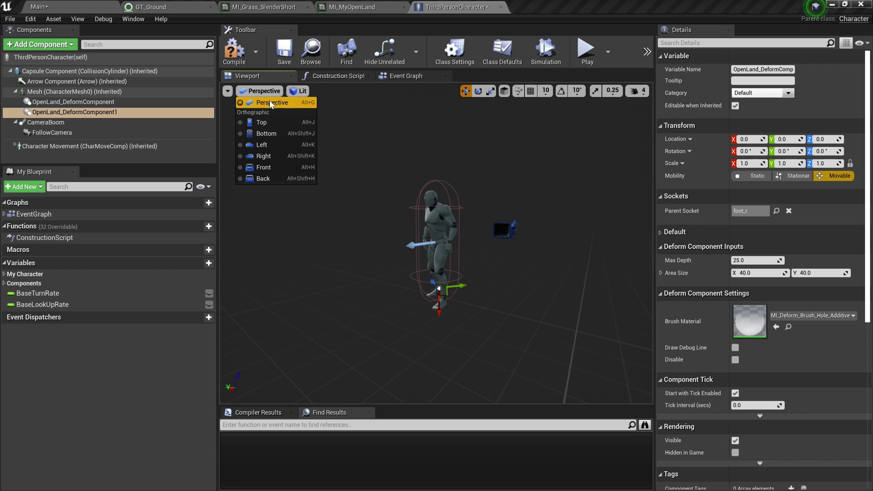
{"action": "left_click", "coordinate": [266, 149]}
{"action": "scroll", "coordinate": [516, 344], "scroll_direction": "up", "scroll_amount": 5}
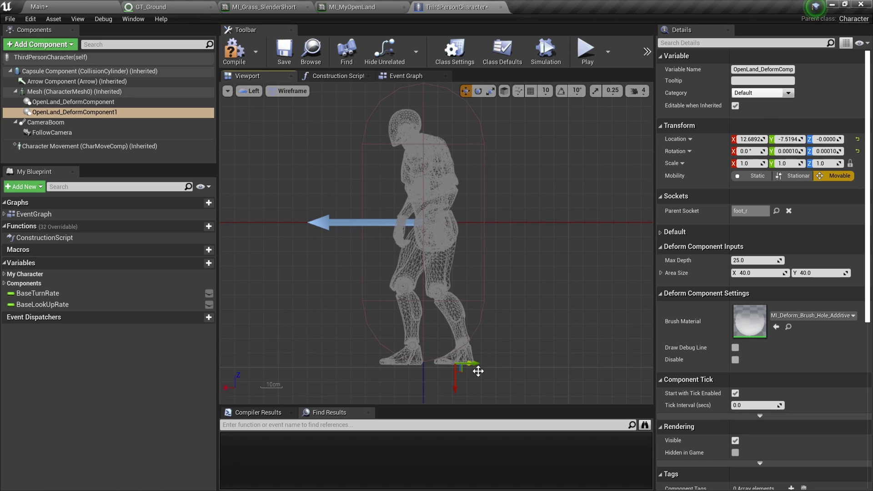
{"action": "left_click", "coordinate": [90, 102]}
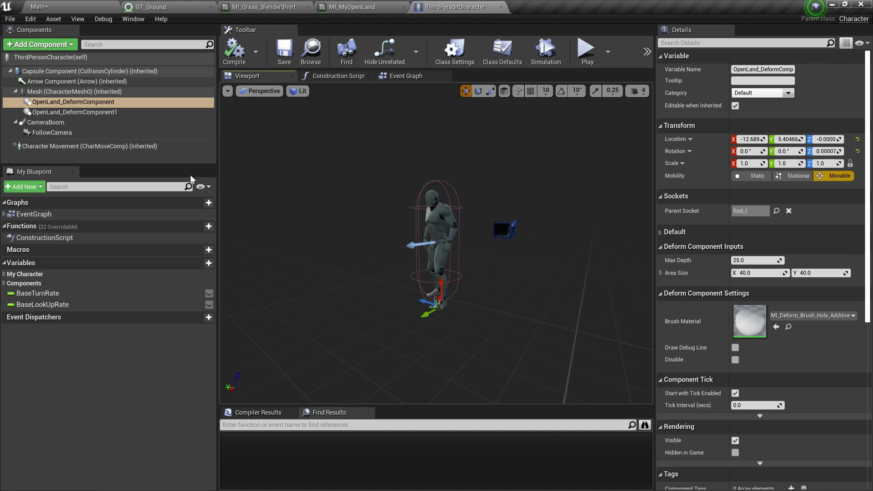
Play the Main level, run the character across the sand and push the cube to inspect footprints and trail, and stop the session
{"action": "left_click", "coordinate": [70, 5]}
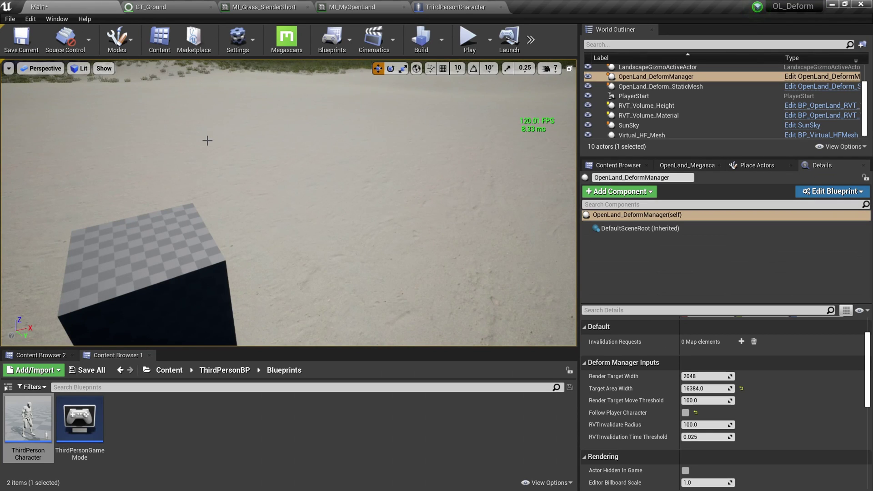
{"action": "key", "text": "alt+p"}
{"action": "key", "text": "w"}
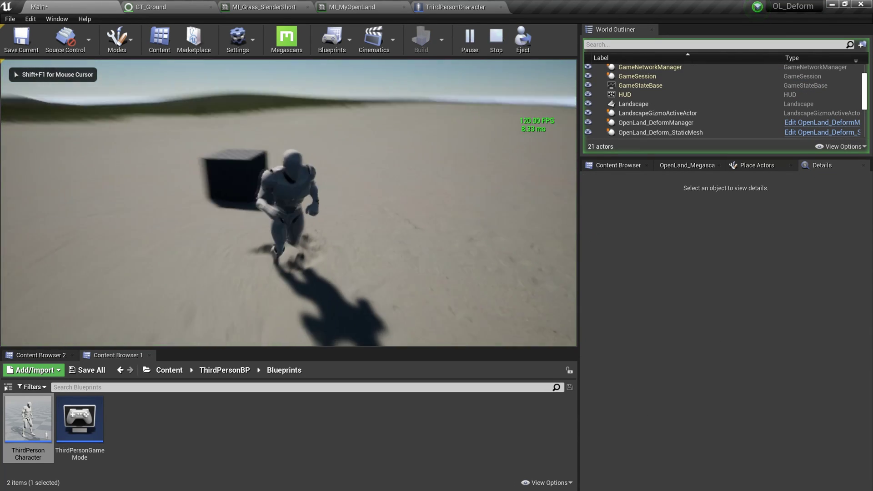
{"action": "key", "text": "w"}
{"action": "key", "text": "d"}
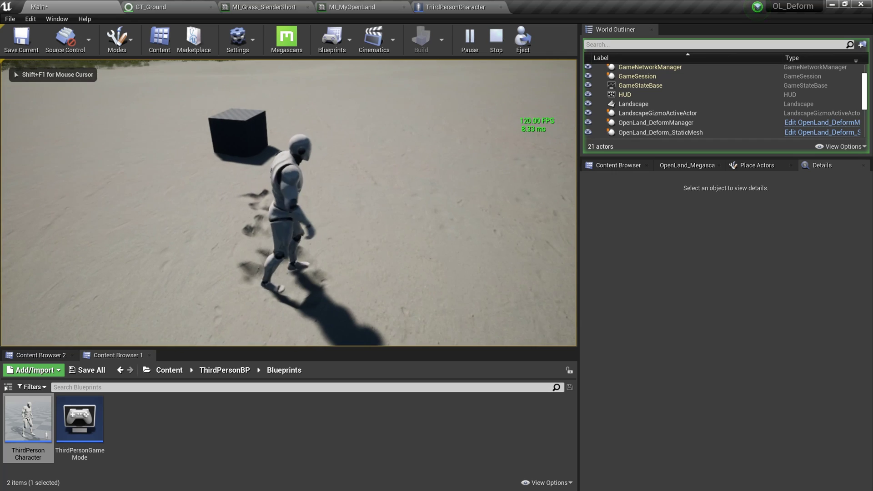
{"action": "key", "text": "w"}
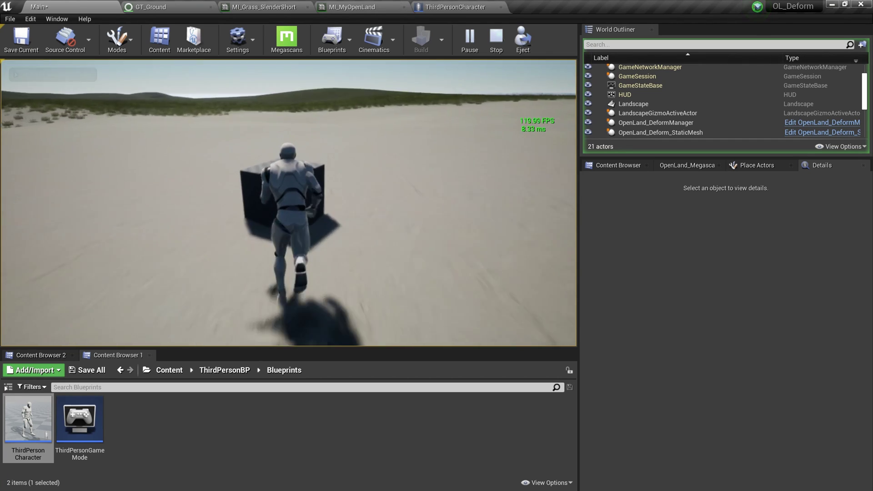
{"action": "key", "text": "w"}
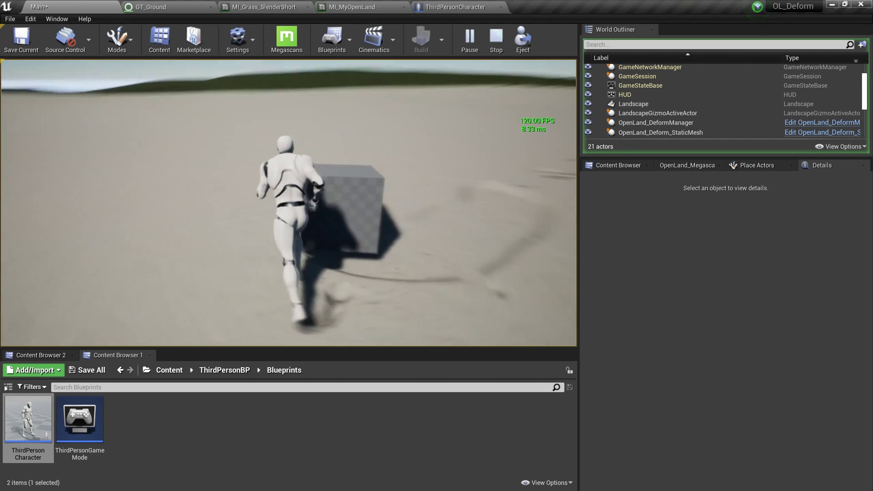
{"action": "key", "text": "w"}
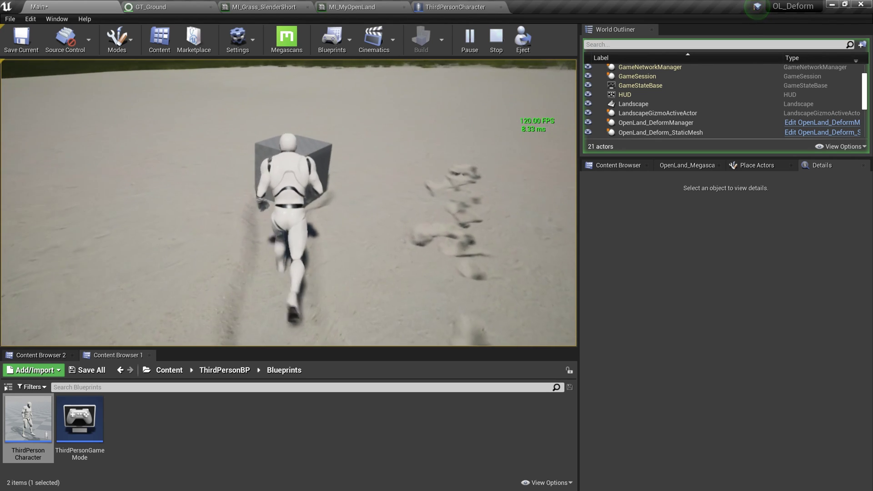
{"action": "key", "text": "w"}
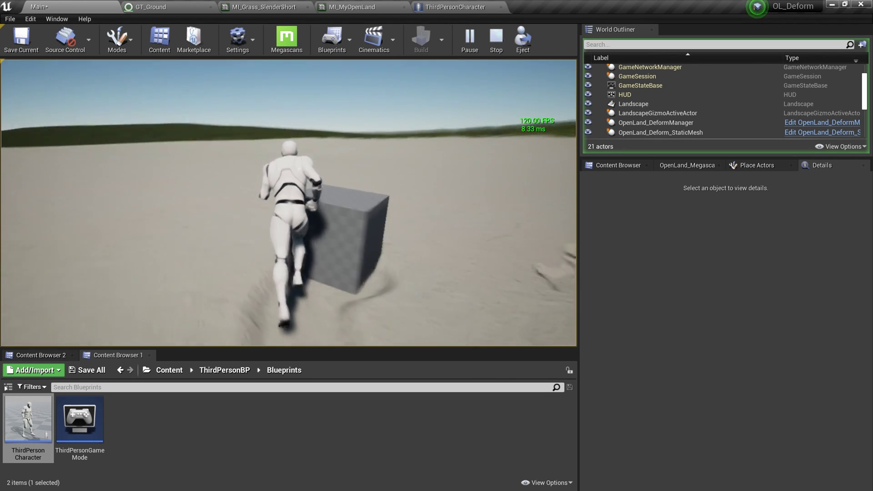
{"action": "key", "text": "w"}
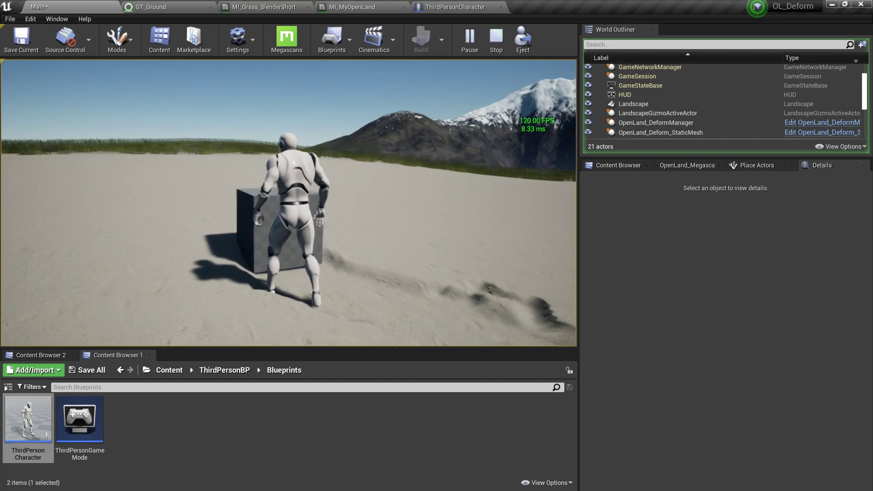
{"action": "key", "text": "w"}
{"action": "key", "text": "Escape"}
Set the OpenLand_DeformManager's RVTInvalidation Time Threshold to 0.05 and test it by playing the level
{"action": "left_click", "coordinate": [649, 75]}
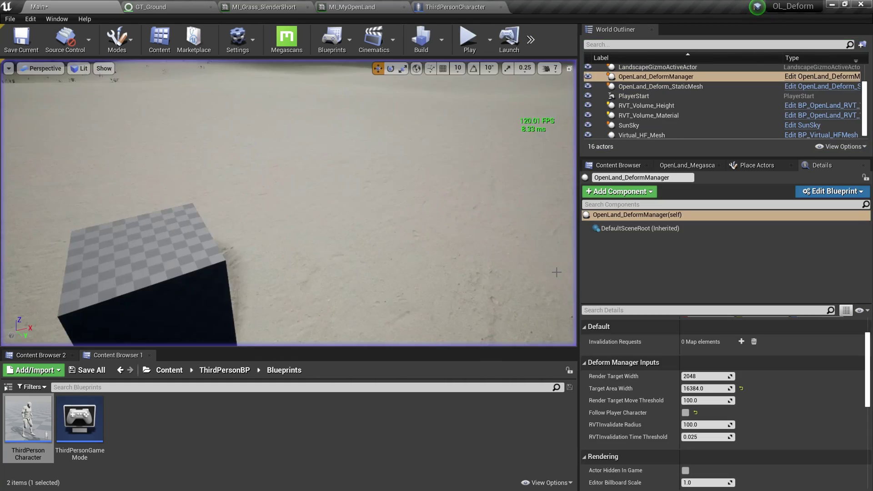
{"action": "left_click", "coordinate": [660, 86]}
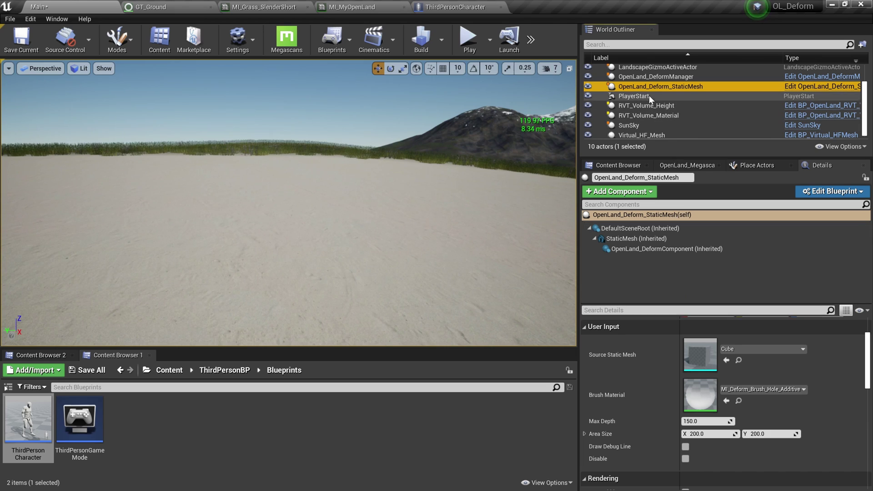
{"action": "left_click", "coordinate": [654, 77]}
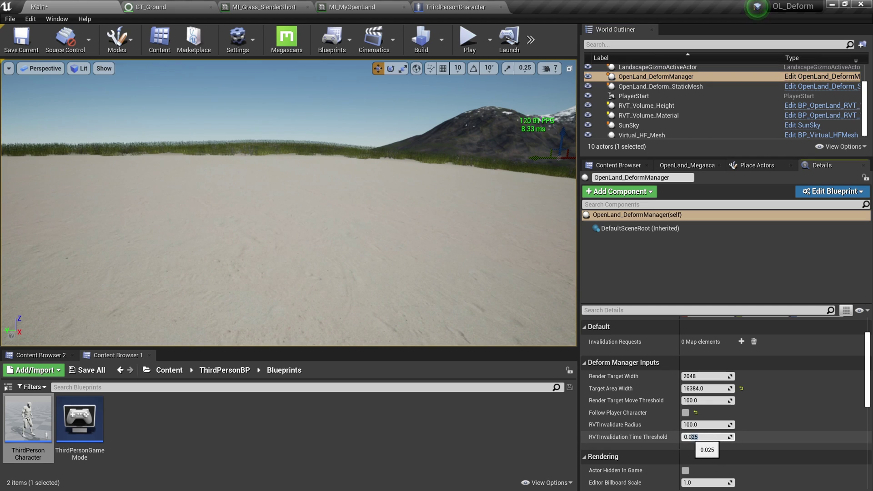
{"action": "key", "text": "Return"}
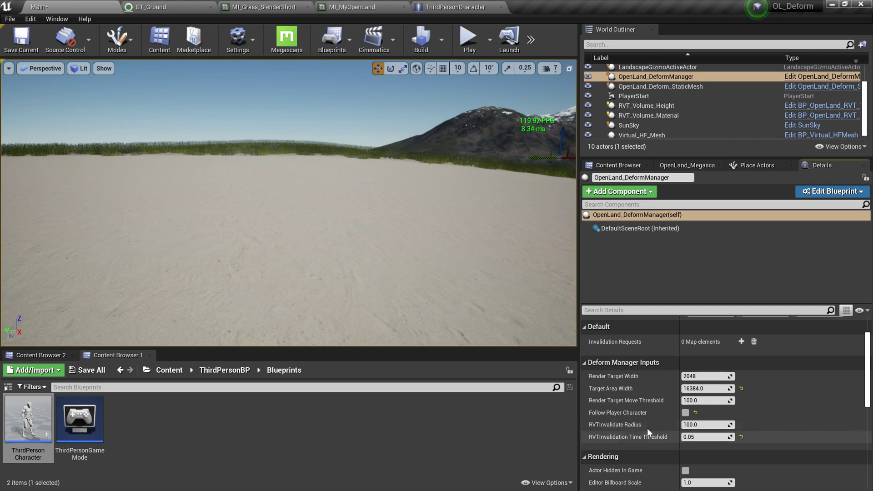
{"action": "key", "text": "alt+p"}
{"action": "key", "text": "w"}
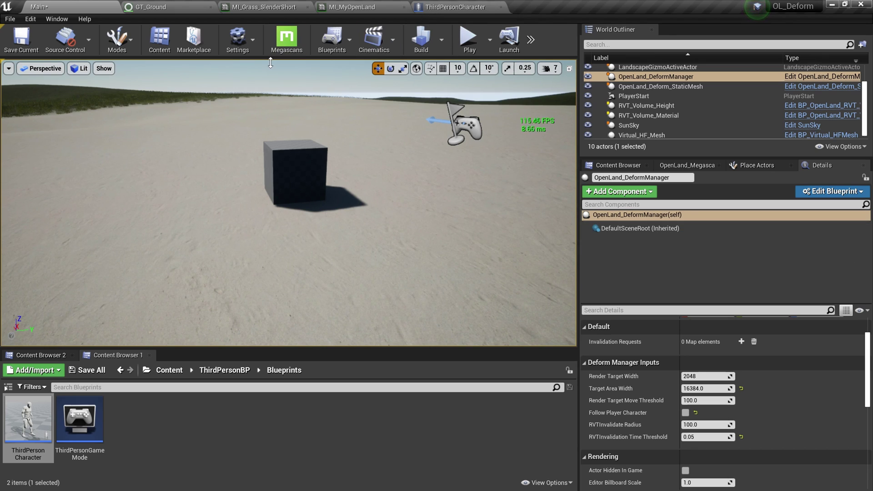
Open the OpenLand_Deform_StaticMesh blueprint and examine the settings of its StaticMesh and OpenLand_DeformComponent components
{"action": "left_click", "coordinate": [839, 90]}
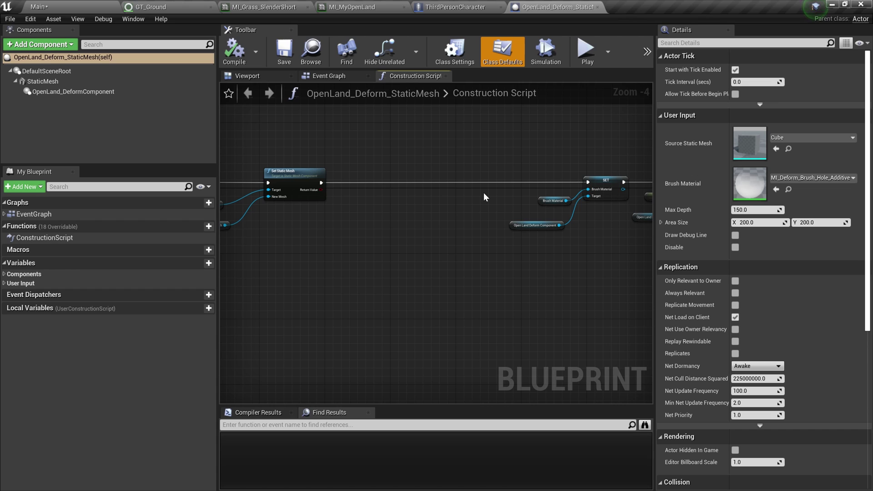
{"action": "left_click", "coordinate": [27, 82]}
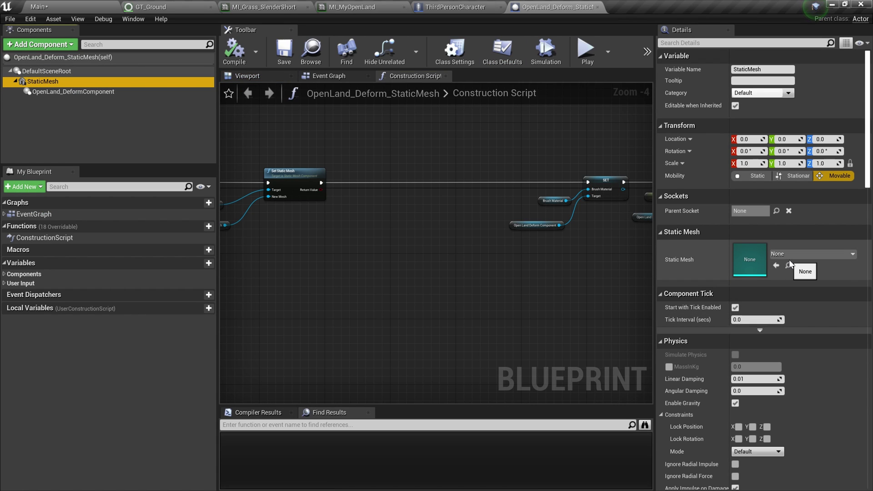
{"action": "left_click", "coordinate": [54, 91]}
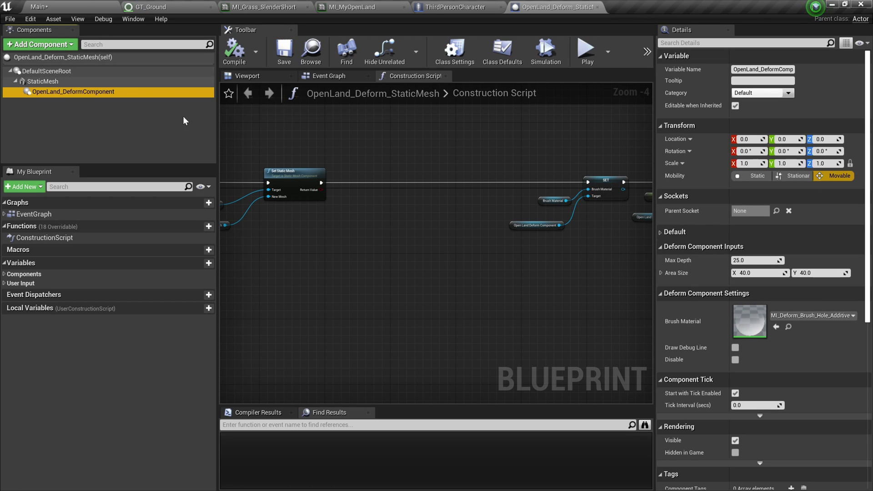
{"action": "mouse_move", "coordinate": [176, 232]}
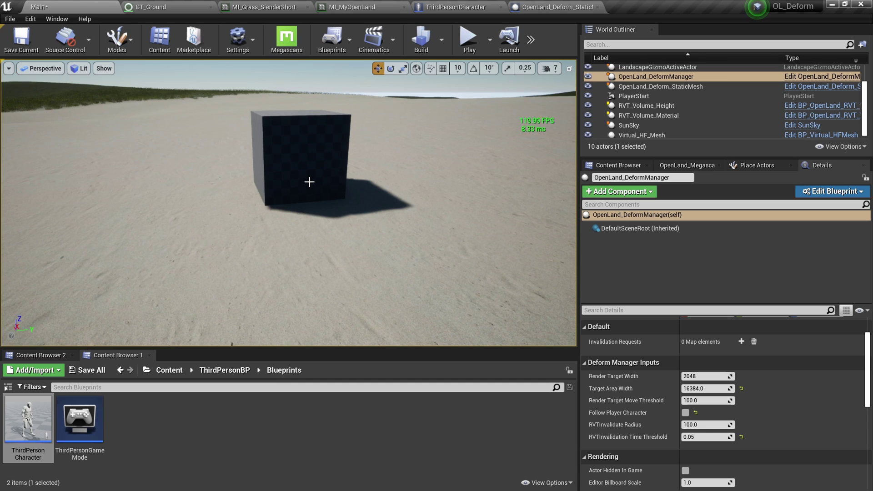
Play the Main level, push the cube and walk around it to examine the character's footprints, and stop the session
{"action": "mouse_move", "coordinate": [248, 229]}
{"action": "right_mouse_down"}
{"action": "mouse_move", "coordinate": [318, 254]}
{"action": "mouse_move", "coordinate": [233, 233]}
{"action": "right_mouse_up"}
{"action": "key", "text": "alt+p"}
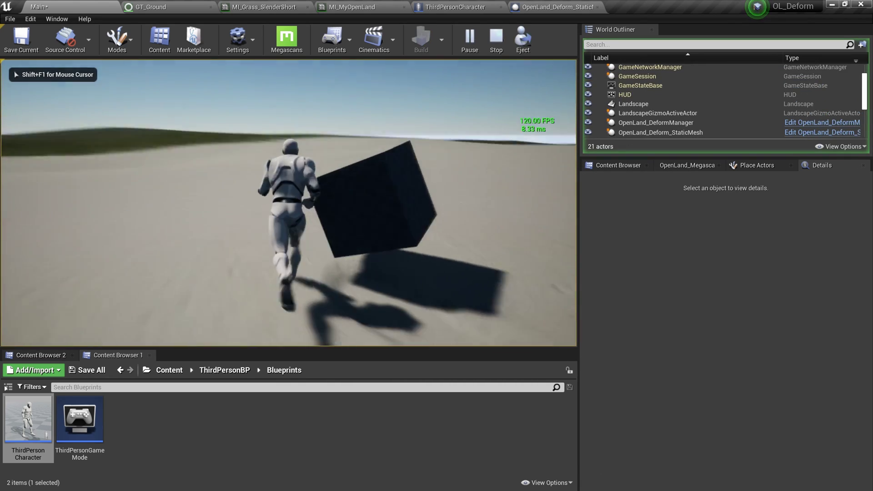
{"action": "key", "text": "w"}
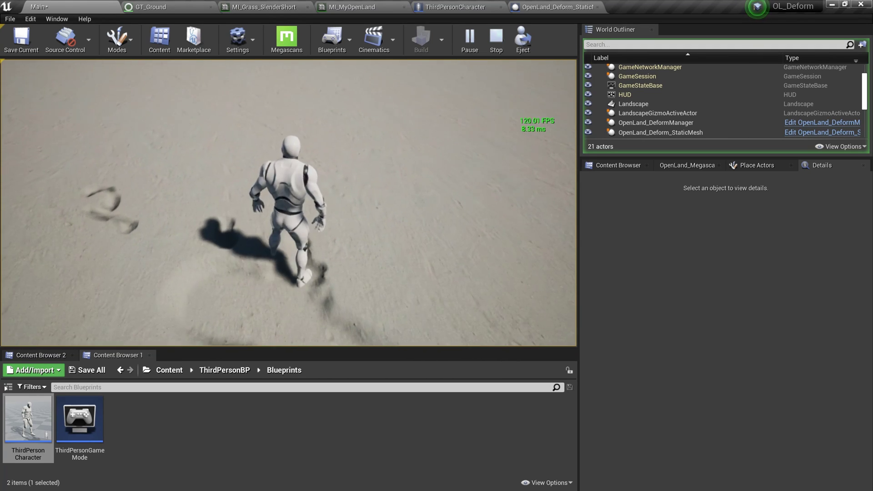
{"action": "key", "text": "w"}
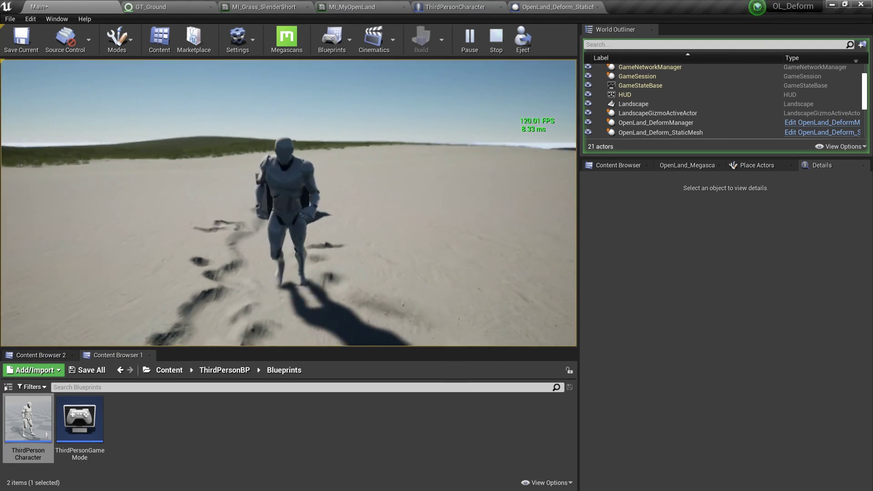
{"action": "key", "text": "a"}
{"action": "key", "text": "s"}
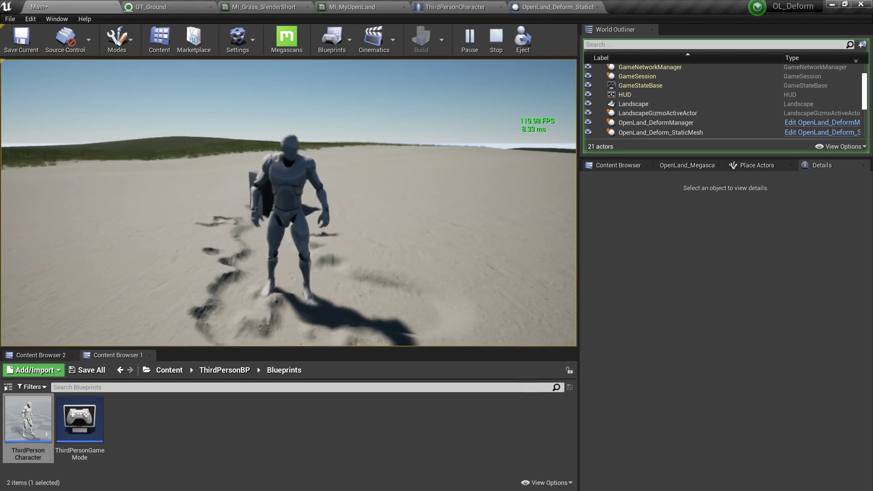
{"action": "key", "text": "Escape"}
Assign MI_Deform_Brush_Hole as the Brush Material of both deform components in the ThirdPersonCharacter blueprint
{"action": "left_click", "coordinate": [455, 6]}
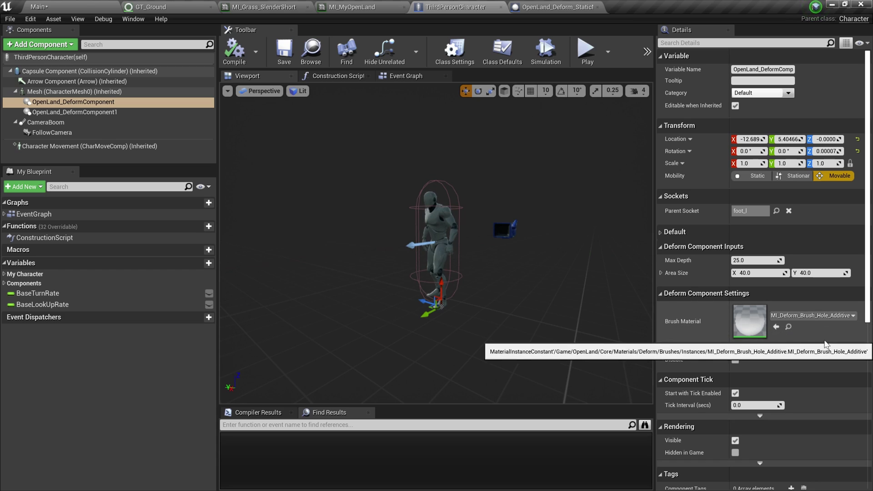
{"action": "left_click", "coordinate": [788, 327]}
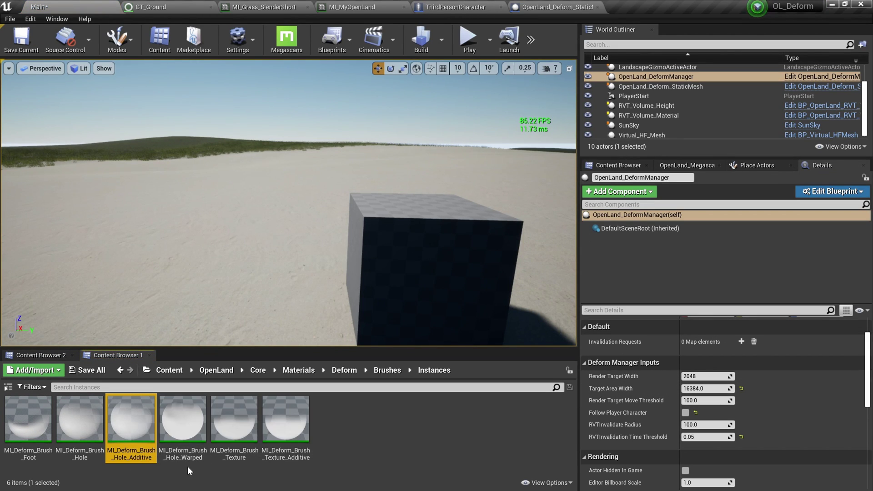
{"action": "left_click", "coordinate": [87, 434]}
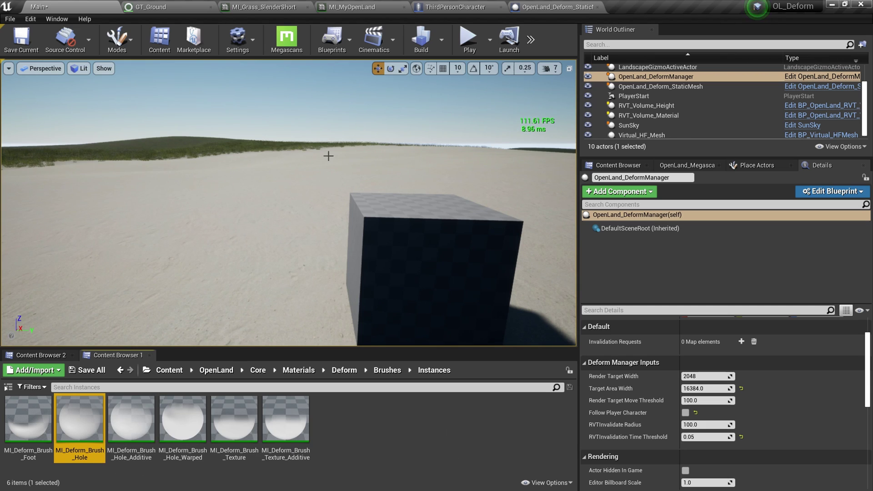
{"action": "left_click", "coordinate": [487, 7]}
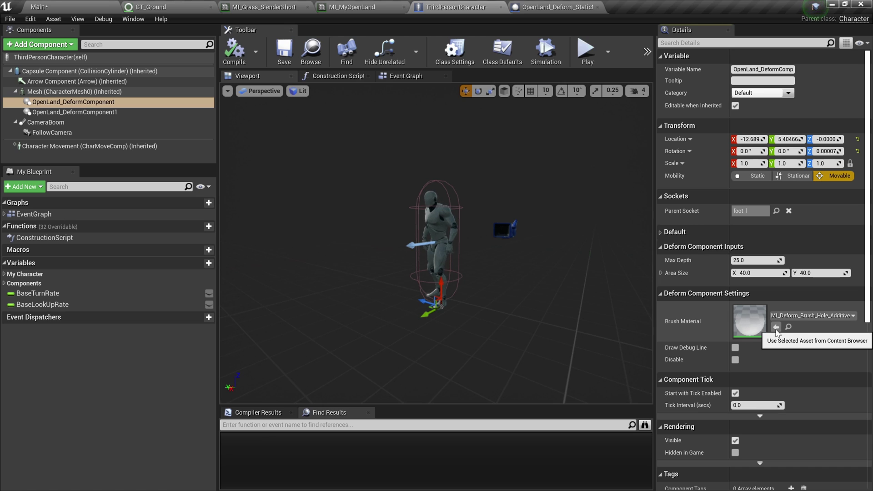
{"action": "left_click", "coordinate": [776, 328]}
{"action": "left_click", "coordinate": [73, 112]}
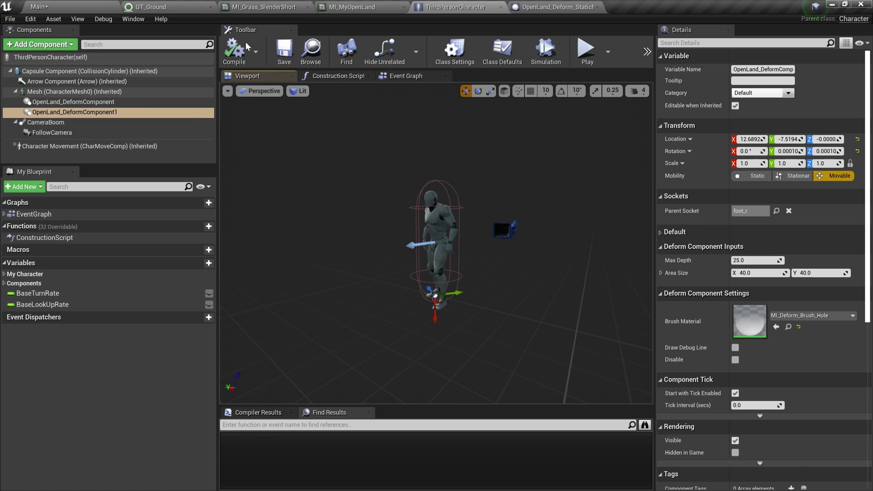
Play the Main level, walk around and push the cube to examine the footprints made with the hole brush, and stop the session
{"action": "left_click", "coordinate": [61, 6]}
{"action": "key", "text": "alt+p"}
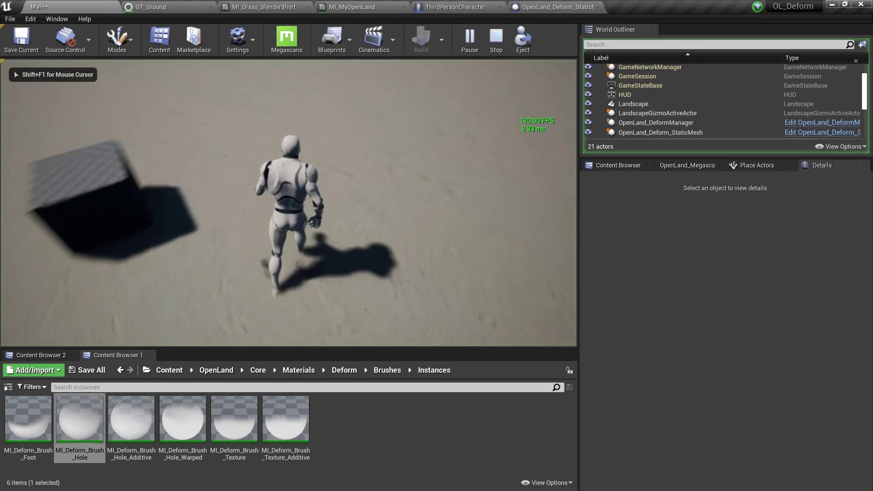
{"action": "key", "text": "s"}
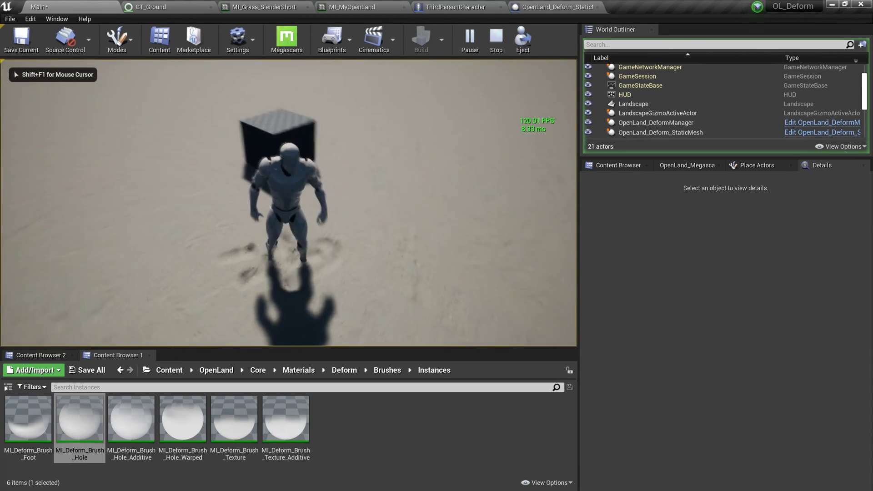
{"action": "key", "text": "s"}
{"action": "key", "text": "w"}
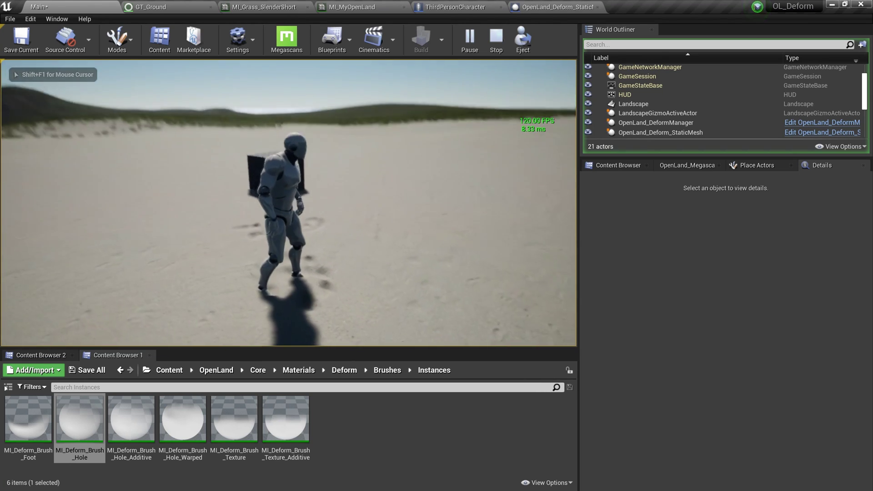
{"action": "key", "text": "w"}
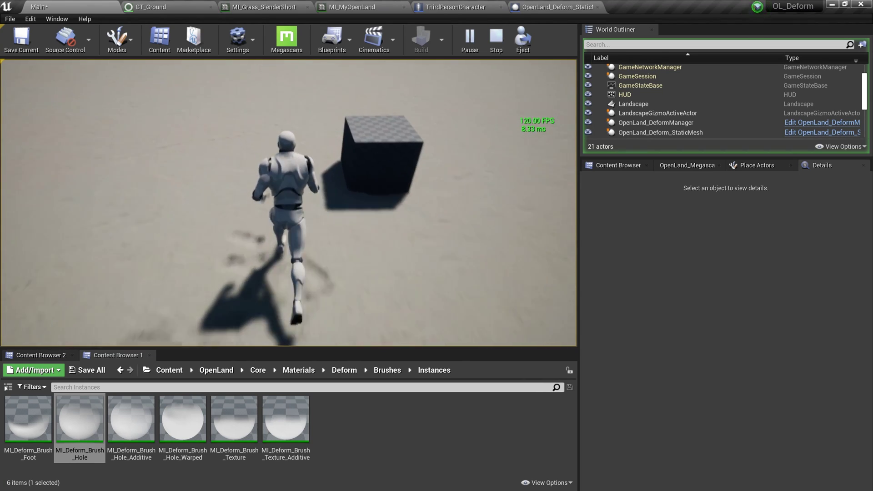
{"action": "key", "text": "w"}
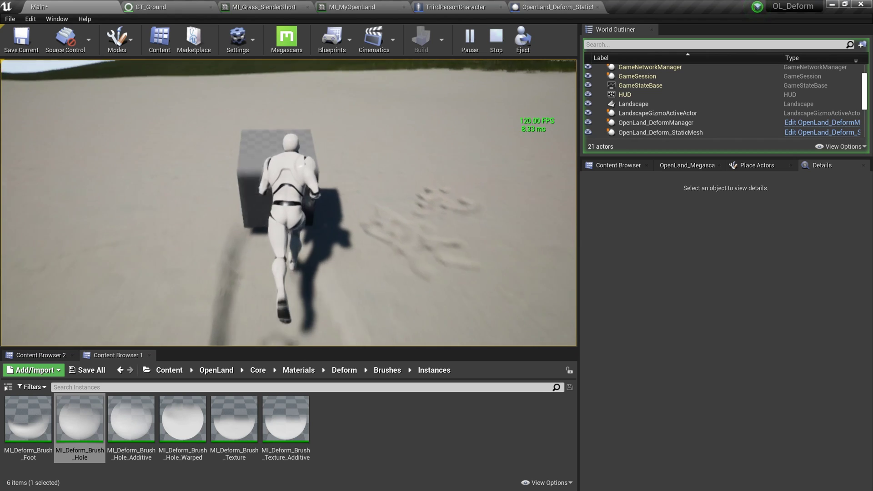
{"action": "key", "text": "a"}
{"action": "key", "text": "w"}
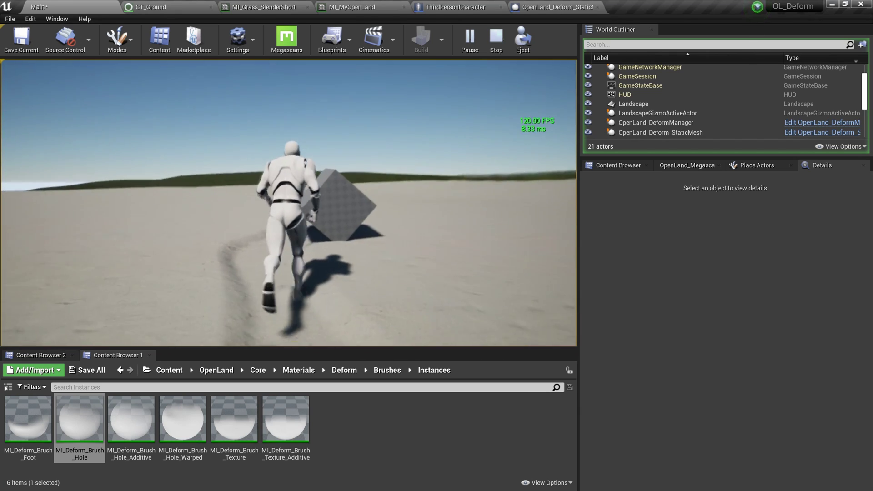
{"action": "key", "text": "d"}
{"action": "key", "text": "s"}
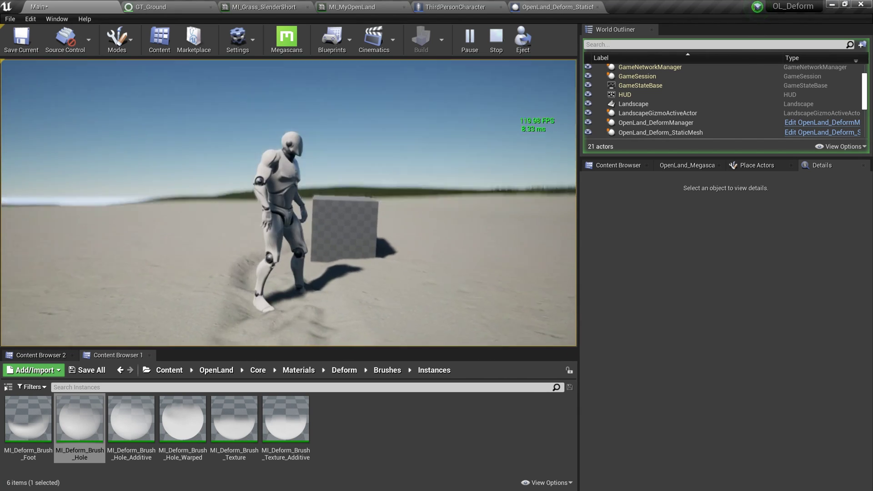
{"action": "key", "text": "s"}
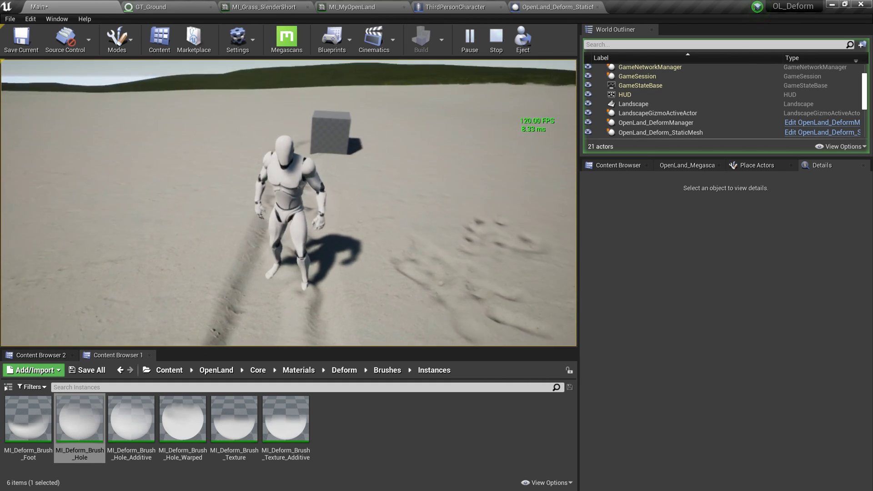
{"action": "key", "text": "w"}
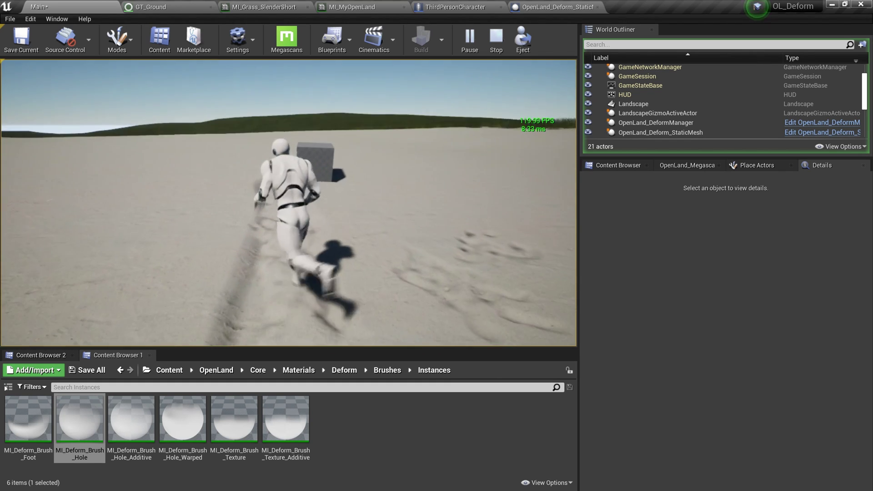
{"action": "key", "text": "w"}
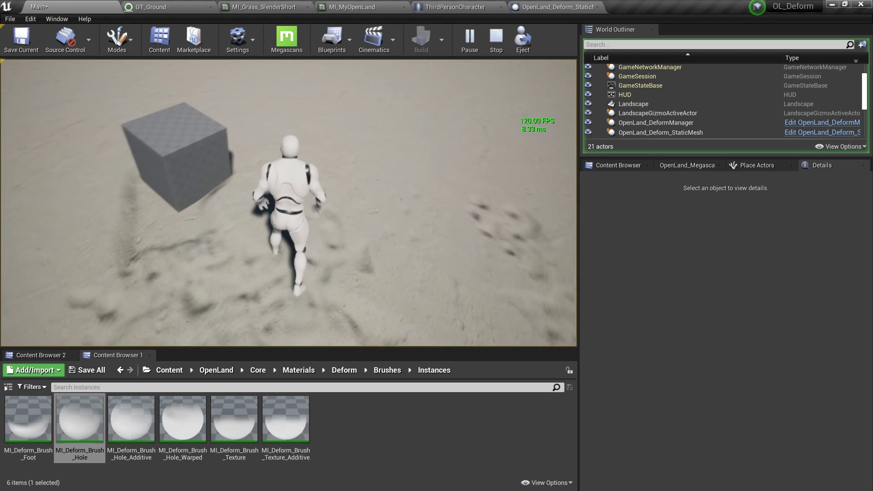
{"action": "key", "text": "s"}
{"action": "key", "text": "w"}
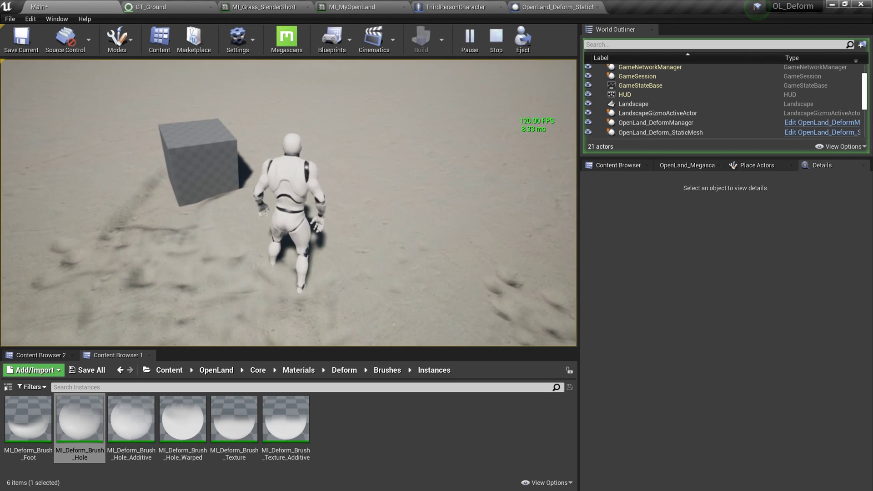
{"action": "key", "text": "a"}
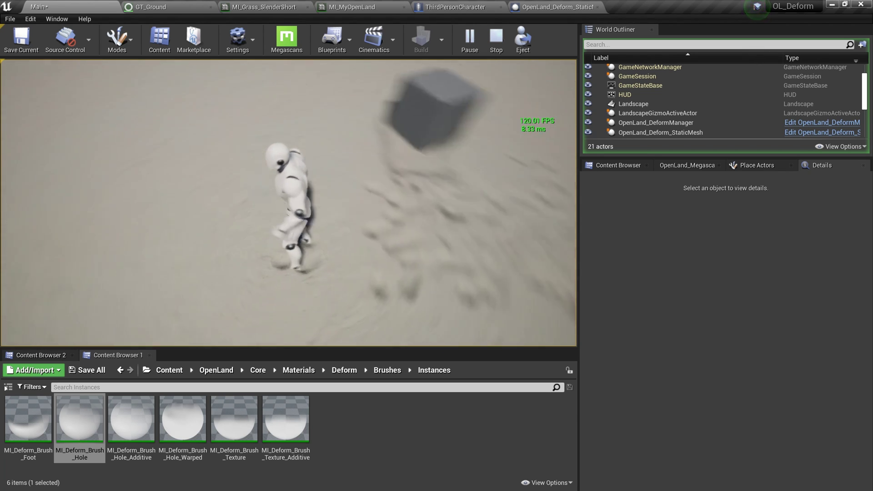
{"action": "key", "text": "w"}
{"action": "key", "text": "w"}
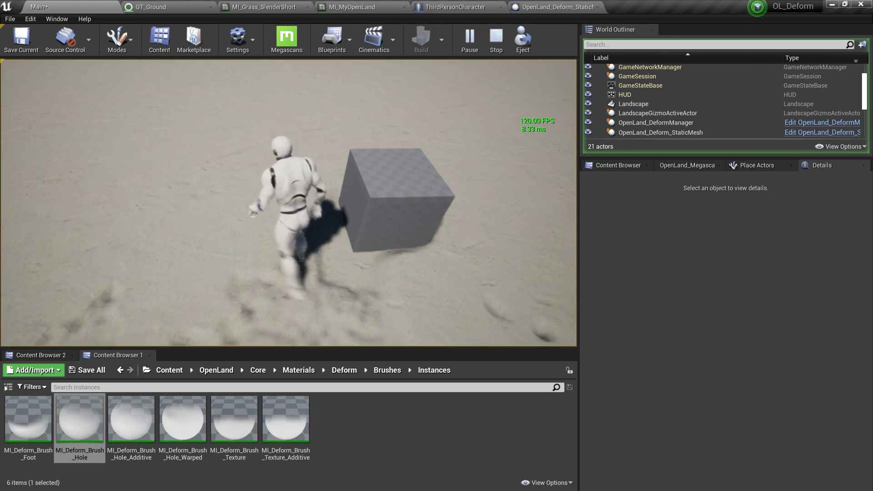
{"action": "key", "text": "s"}
{"action": "key", "text": "w"}
{"action": "key", "text": "s"}
{"action": "key", "text": "w"}
{"action": "key", "text": "s"}
{"action": "key", "text": "w"}
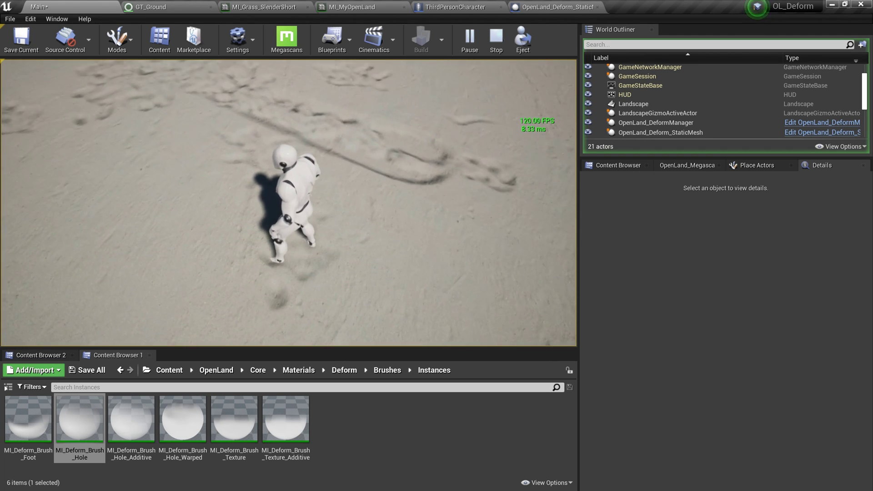
{"action": "key", "text": "s"}
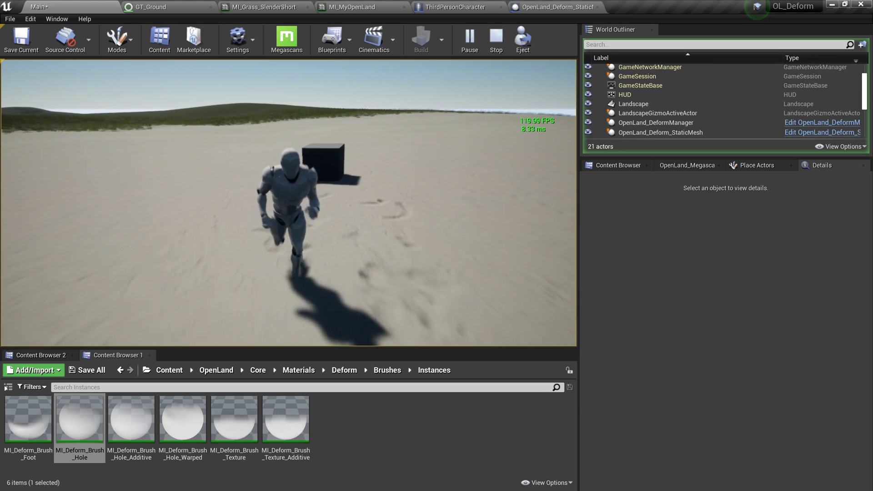
{"action": "key", "text": "d"}
{"action": "key", "text": "s"}
{"action": "key", "text": "s"}
{"action": "key", "text": "d"}
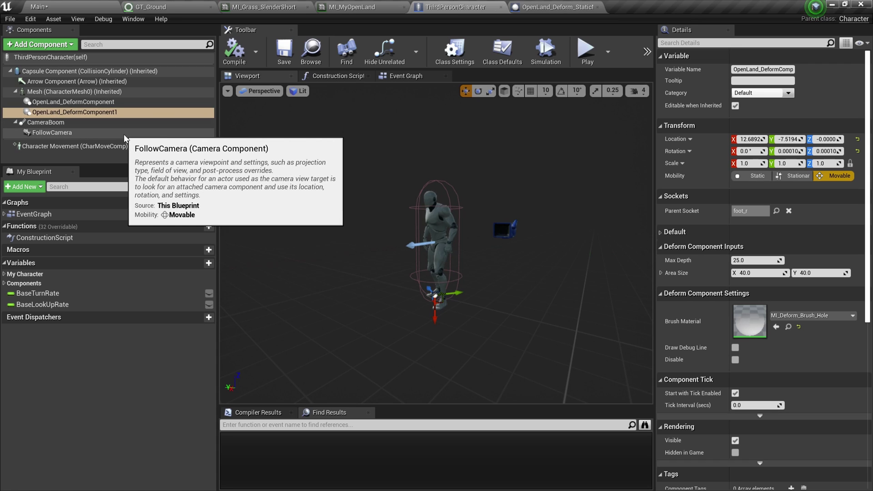
Assign MI_Deform_Brush_Hole_Additive as the Brush Material of OpenLand_DeformComponent1 in the ThirdPersonCharacter blueprint and select OpenLand_DeformComponent
{"action": "left_click", "coordinate": [788, 326]}
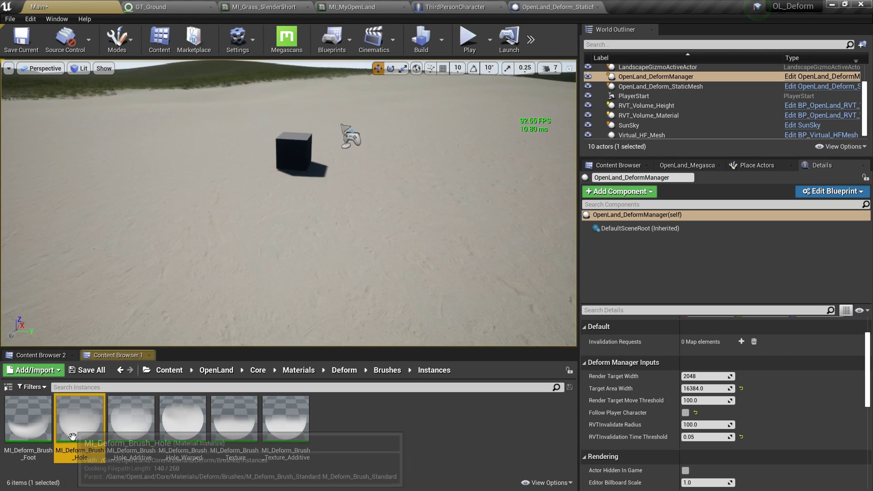
{"action": "left_click", "coordinate": [140, 443]}
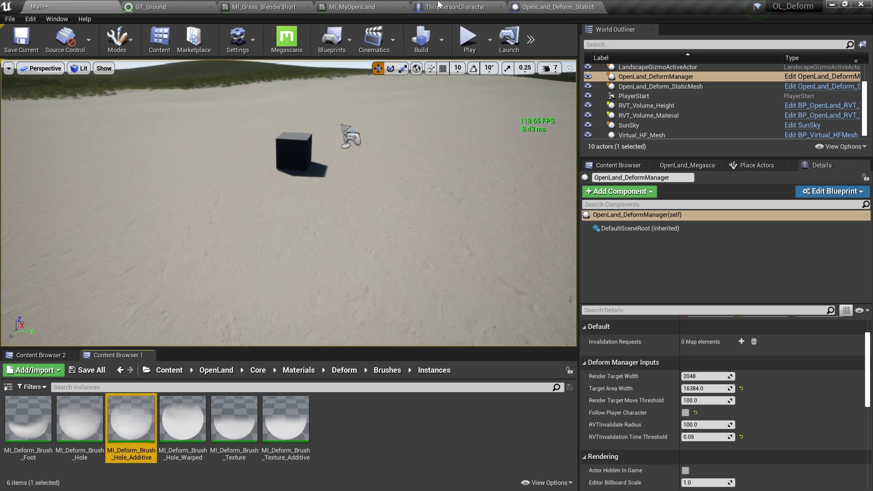
{"action": "left_click", "coordinate": [455, 7]}
{"action": "left_click", "coordinate": [776, 326]}
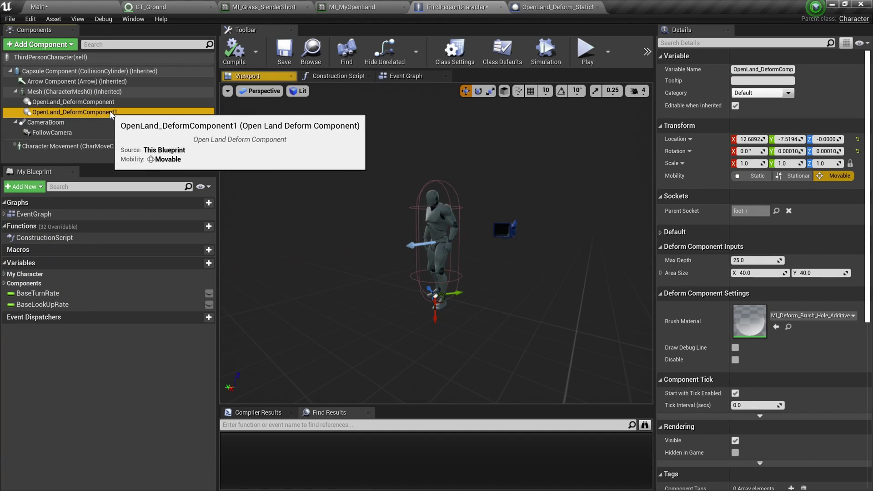
{"action": "left_click", "coordinate": [91, 102]}
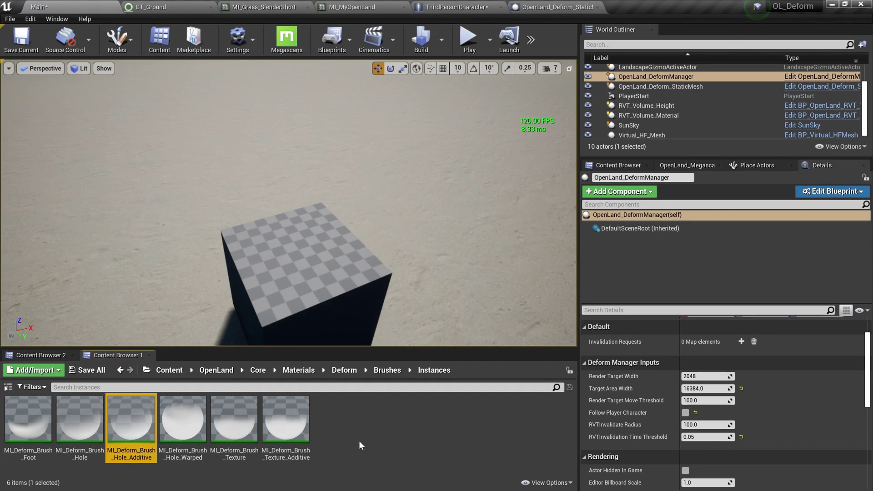
Deselect the brush material and browse up to the Deform materials folder
{"action": "left_click", "coordinate": [347, 433]}
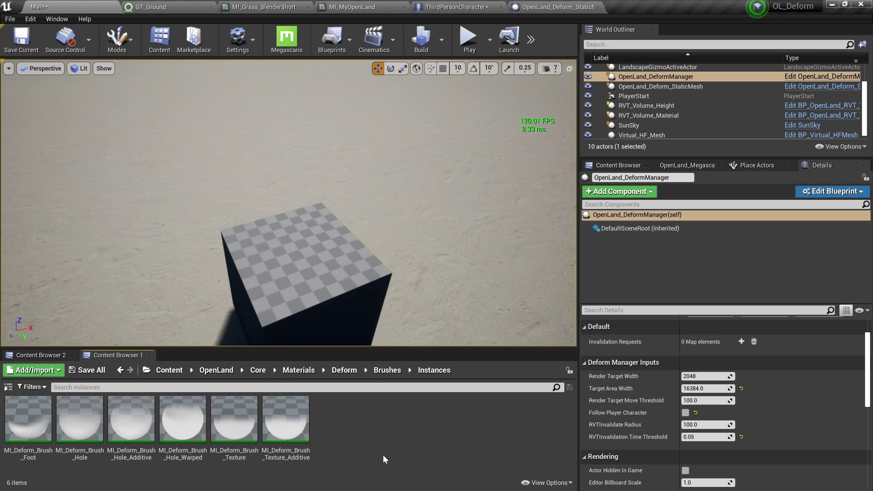
{"action": "left_click", "coordinate": [387, 370]}
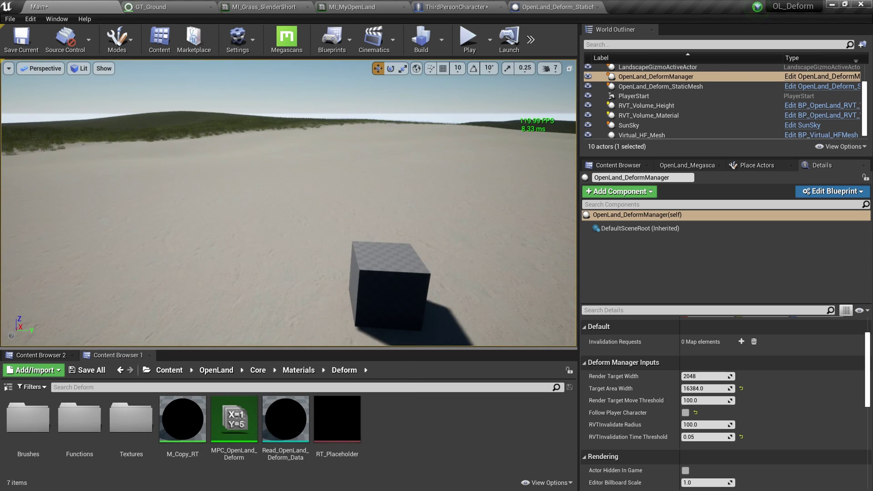
Set the Source Static Mesh of the level's OpenLand_Deform_StaticMesh to ArcadeEditorSphere and scale its StaticMesh component uniformly to 0.435
{"action": "mouse_move", "coordinate": [289, 202]}
{"action": "right_mouse_down"}
{"action": "mouse_move", "coordinate": [288, 241]}
{"action": "mouse_move", "coordinate": [296, 204]}
{"action": "right_mouse_up"}
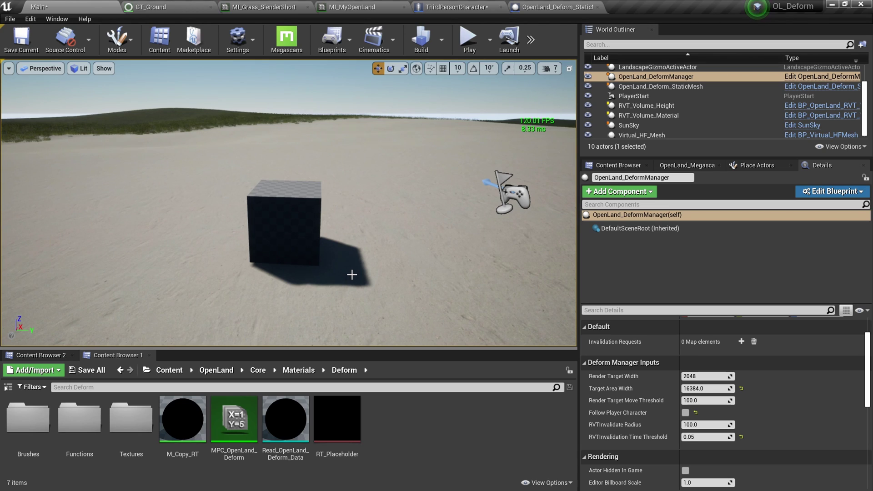
{"action": "left_click", "coordinate": [311, 211]}
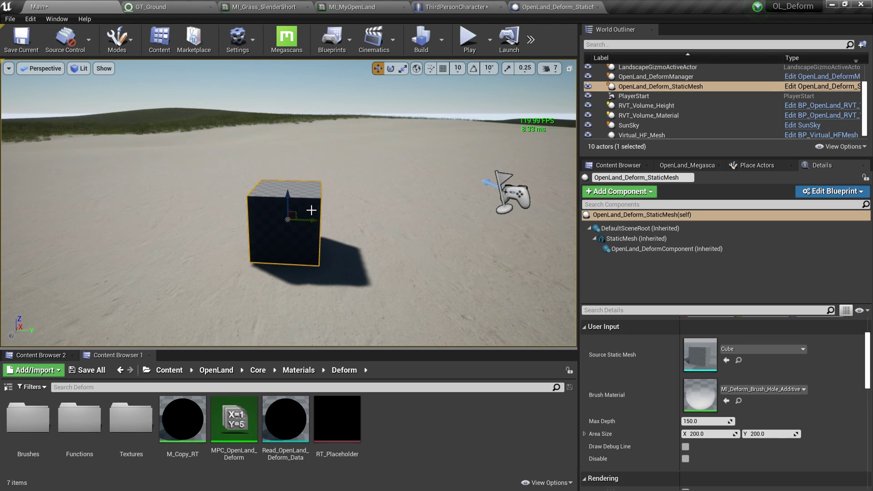
{"action": "left_click", "coordinate": [727, 348]}
{"action": "scroll", "coordinate": [752, 286], "scroll_direction": "up", "scroll_amount": 5}
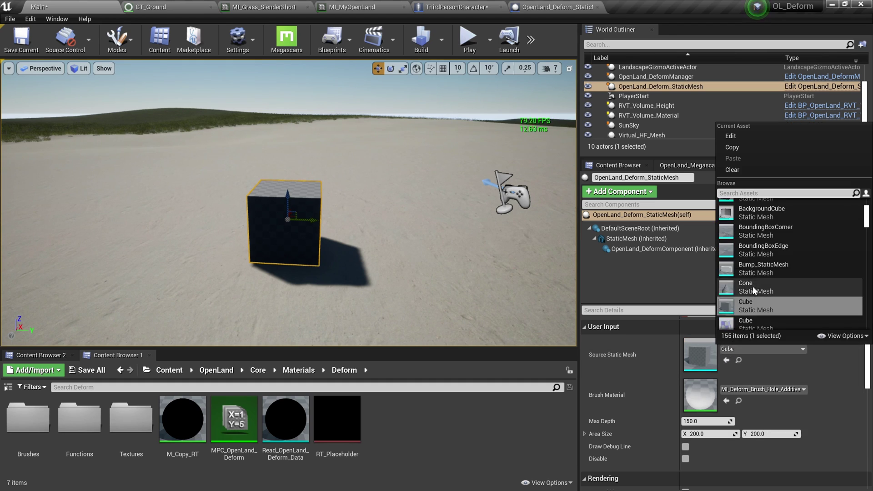
{"action": "left_click", "coordinate": [755, 225]}
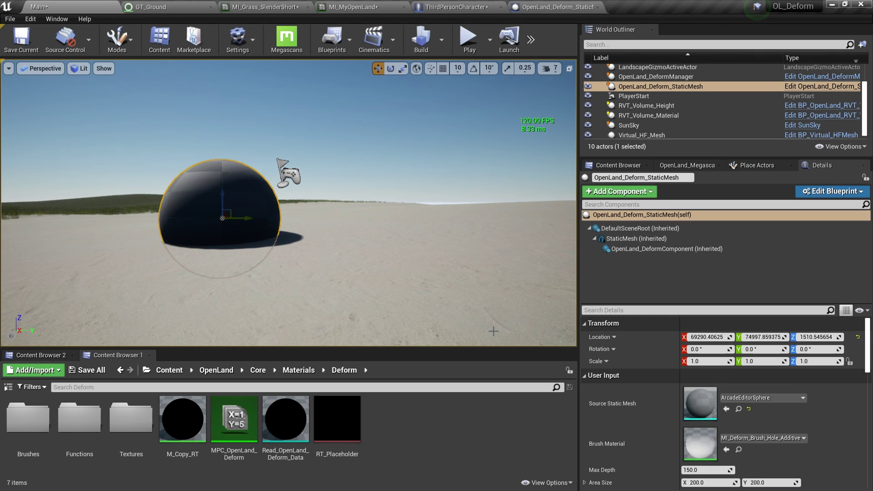
{"action": "left_click", "coordinate": [637, 238]}
{"action": "left_click_drag", "start_coordinate": [708, 361], "coordinate": [677, 361]}
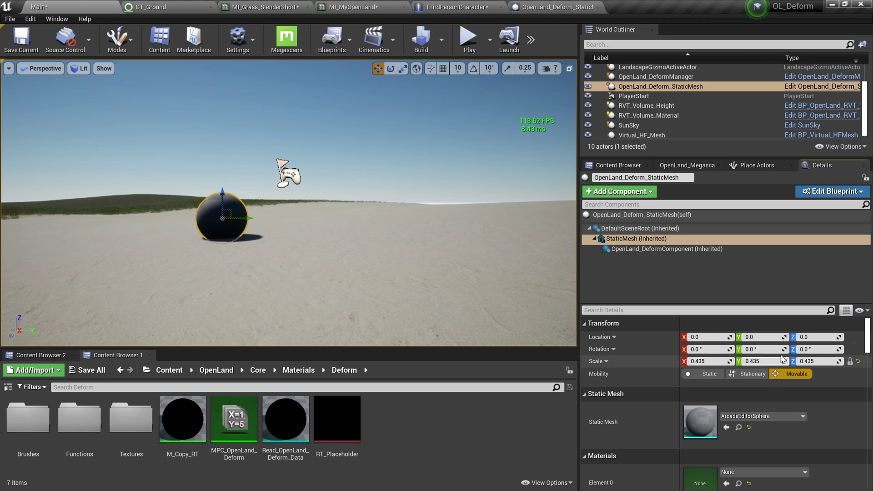
Play the level and push the sphere around to examine the trail it leaves in the sand, and stop the session
{"action": "key", "text": "alt+p"}
{"action": "key", "text": "w"}
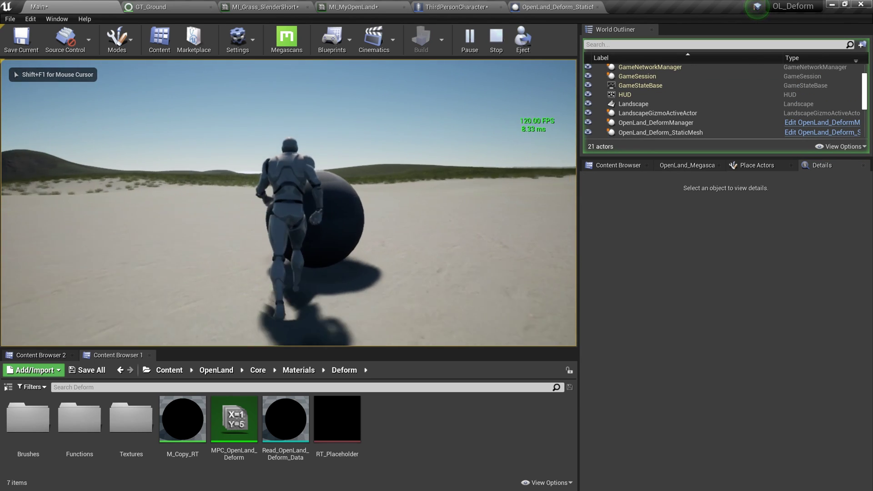
{"action": "key", "text": "w"}
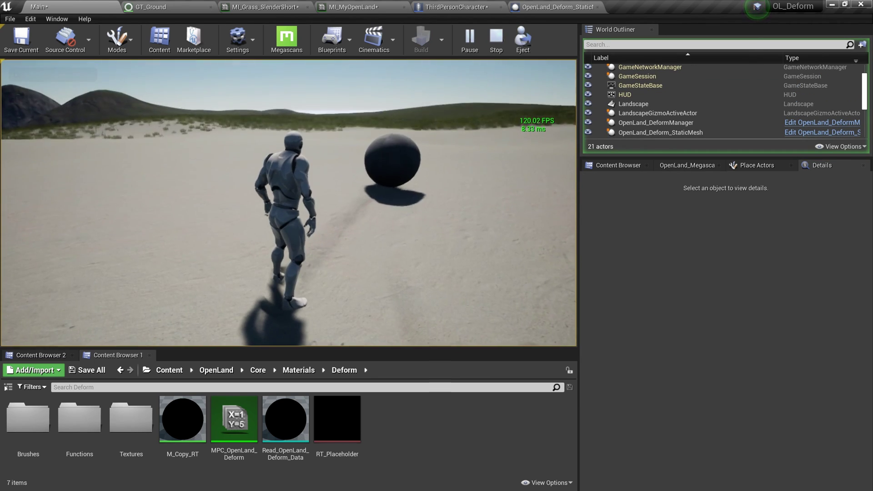
{"action": "key", "text": "w"}
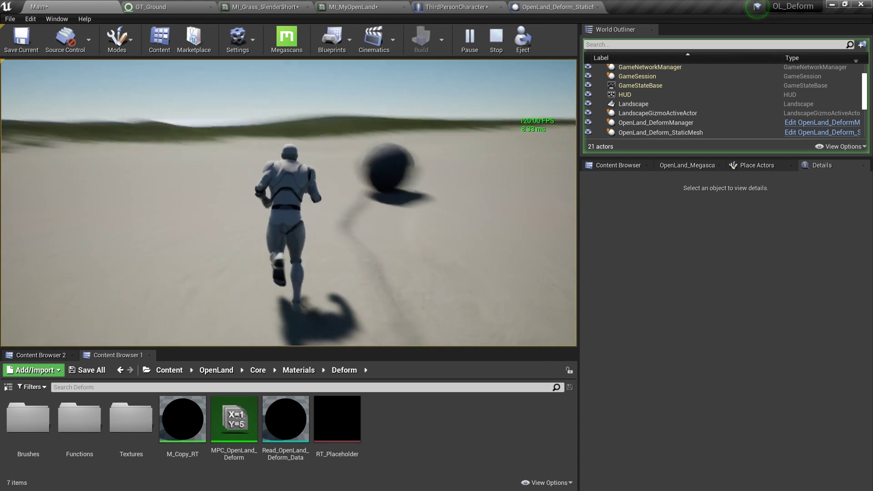
{"action": "key", "text": "s"}
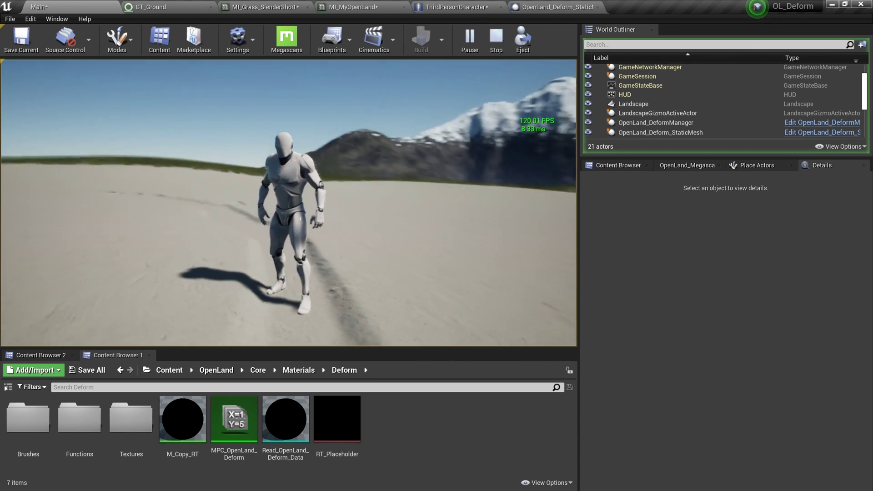
{"action": "key", "text": "s"}
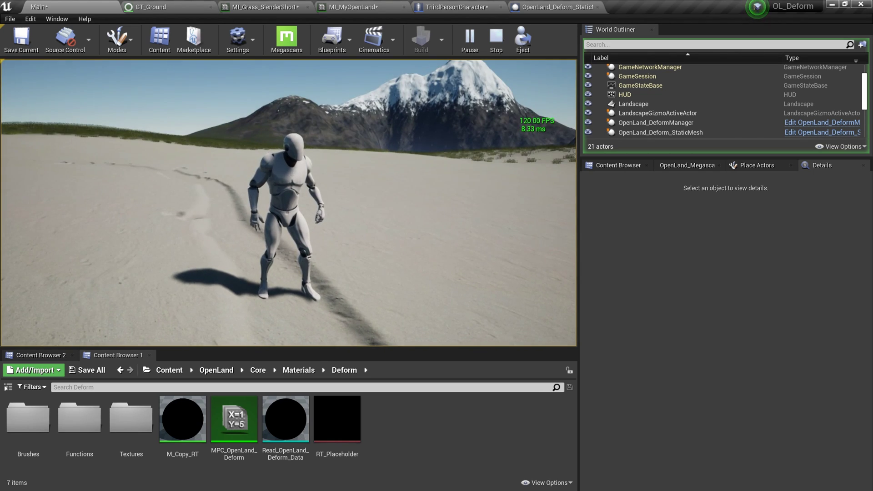
{"action": "key", "text": "Escape"}
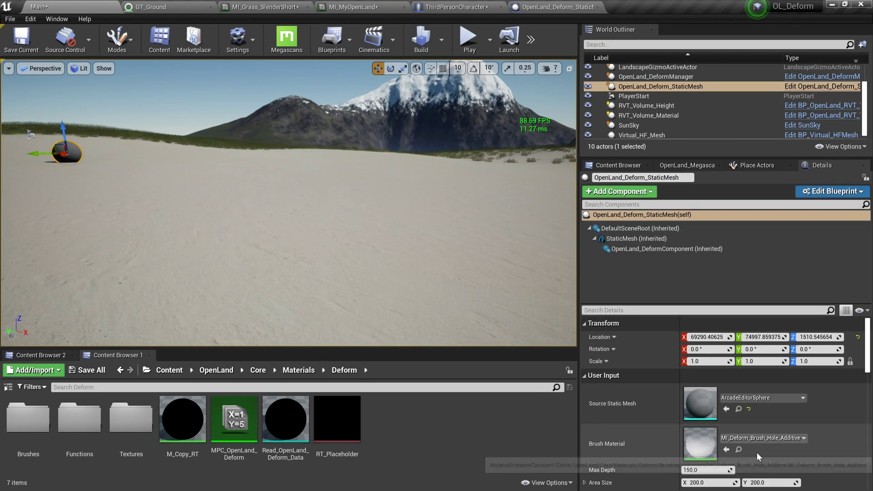
Locate the brush material MI_Deform_Brush_Hole_Additive and duplicate it as MI_My_Sphere_Brush
{"action": "left_click", "coordinate": [738, 450]}
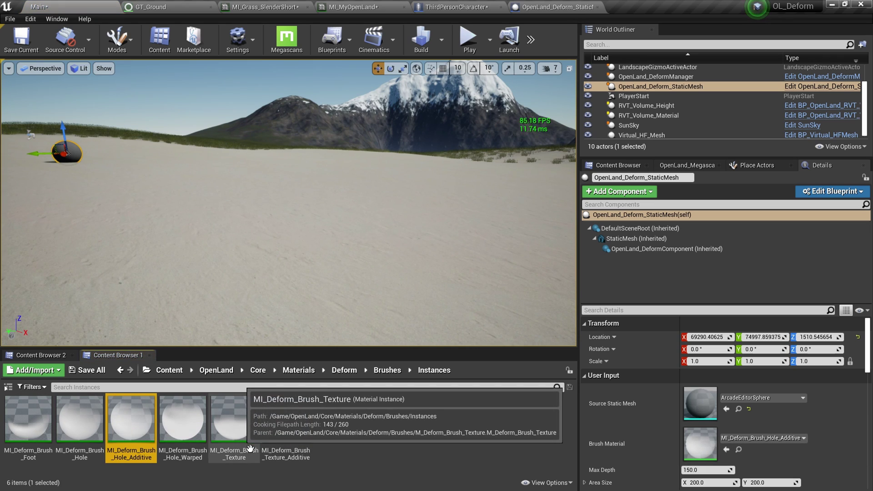
{"action": "right_click", "coordinate": [140, 464]}
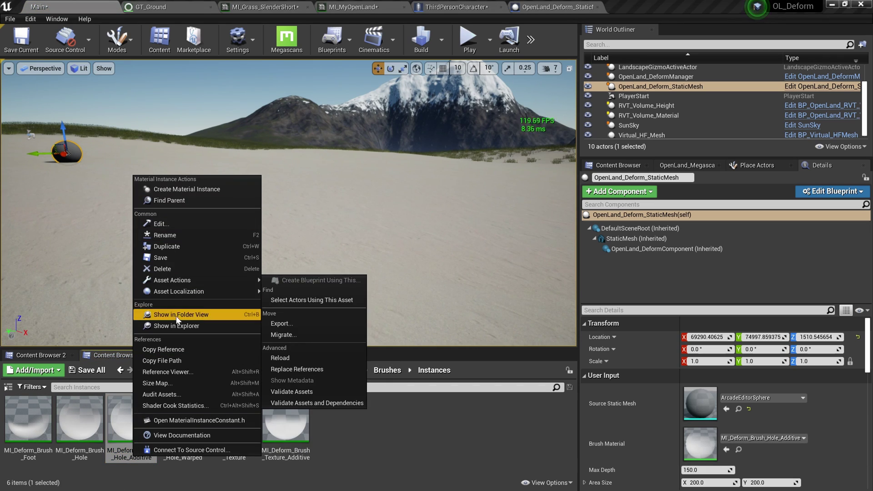
{"action": "left_click", "coordinate": [170, 247]}
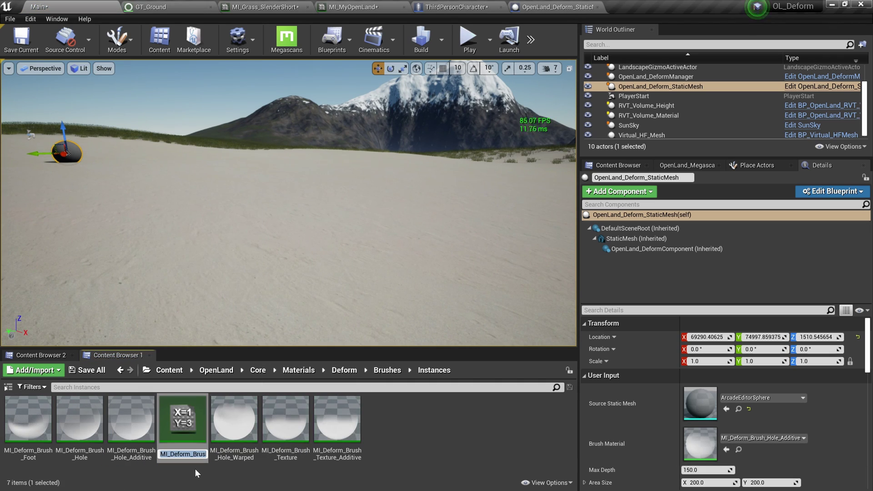
{"action": "type", "text": "MI_"}
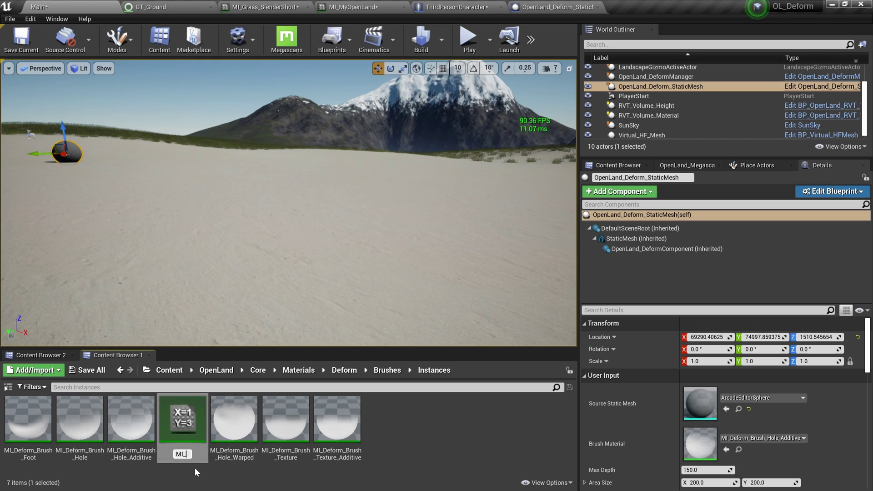
{"action": "type", "text": "My_Sphere_Brush"}
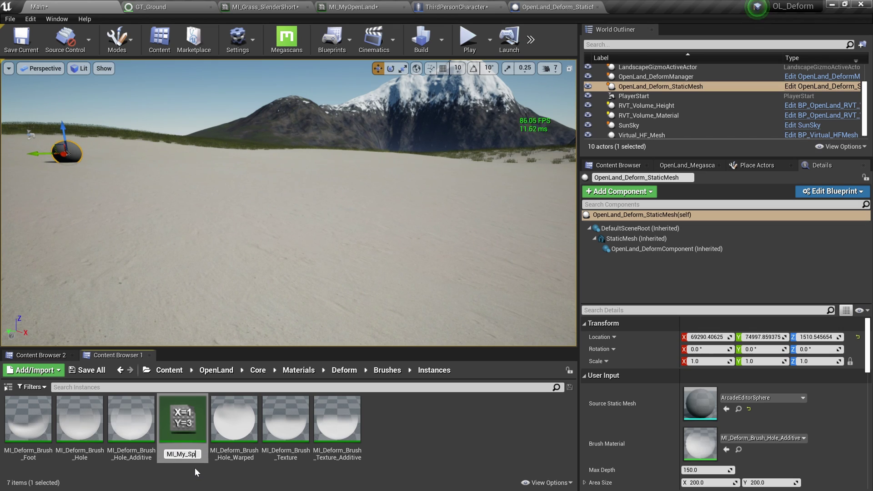
{"action": "key", "text": "Return"}
Move MI_My_Sphere_Brush from the brush Instances folder into the root Content folder
{"action": "left_click", "coordinate": [618, 165]}
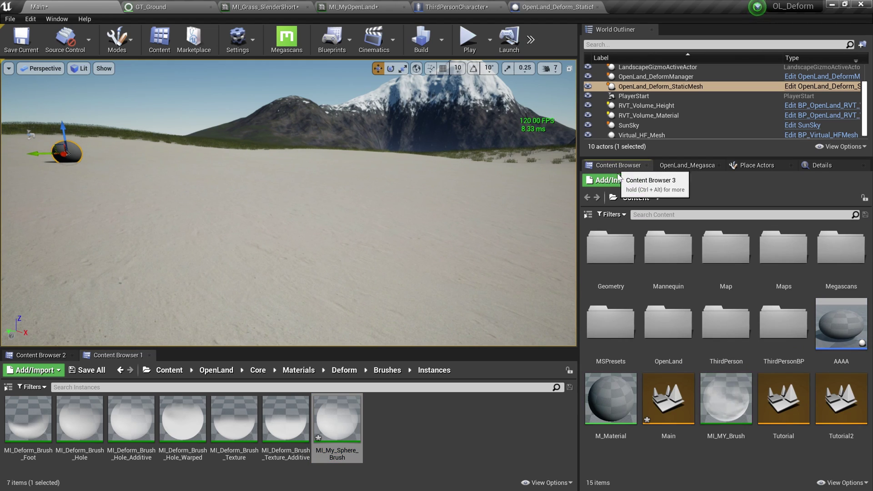
{"action": "left_click_drag", "start_coordinate": [357, 452], "coordinate": [641, 422]}
{"action": "left_click", "coordinate": [665, 435]}
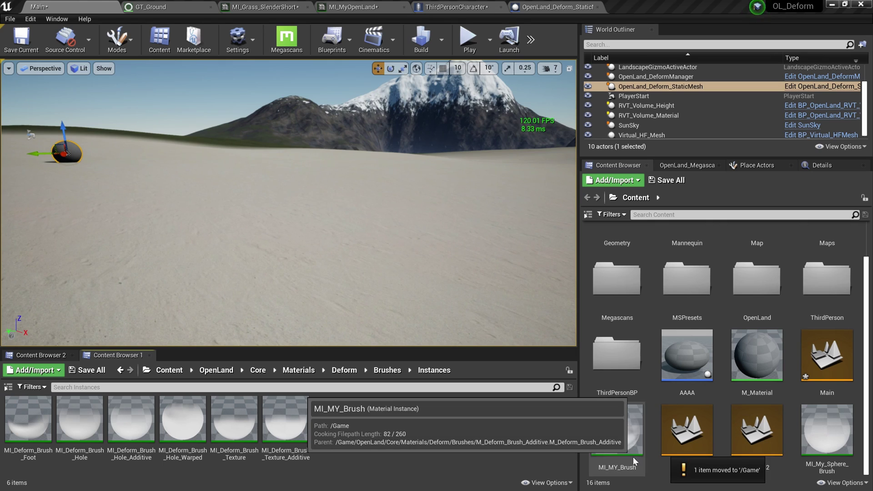
Assign MI_MY_Brush from the root Content folder as the Brush Material of the level's OpenLand_Deform_StaticMesh
{"action": "left_click", "coordinate": [616, 433]}
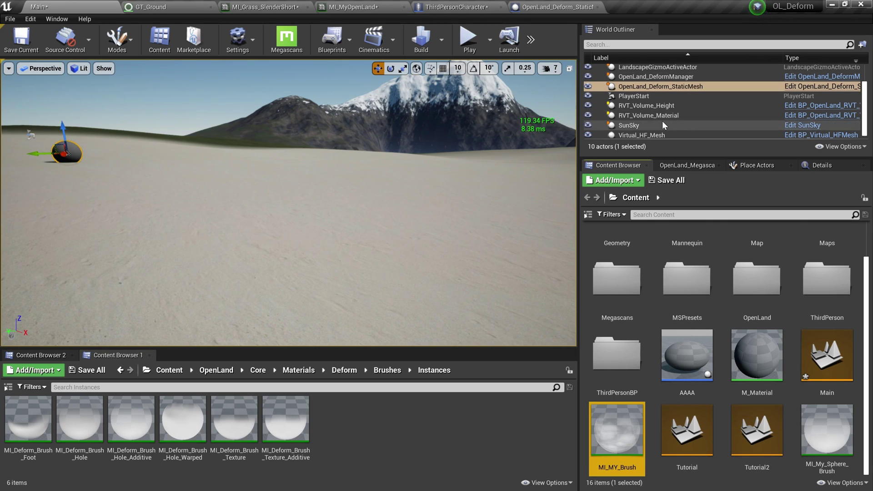
{"action": "left_click", "coordinate": [675, 87]}
{"action": "left_click", "coordinate": [817, 165]}
{"action": "left_click", "coordinate": [727, 450]}
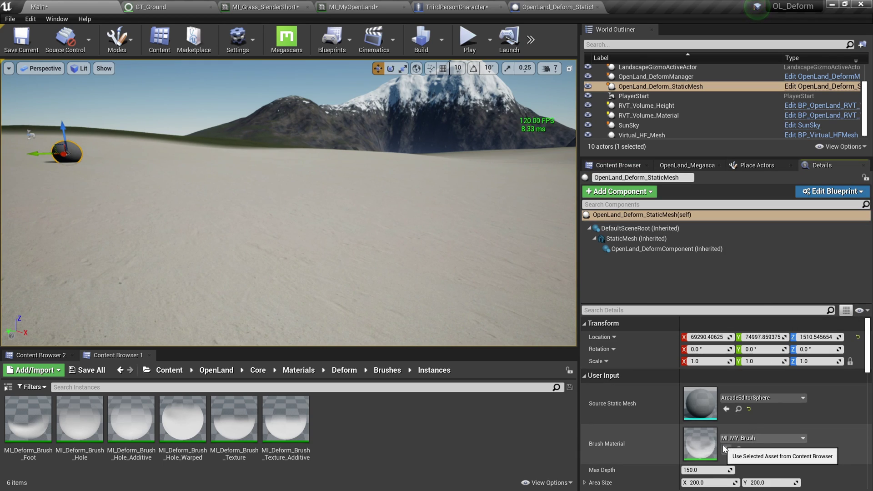
Open MI_MY_Brush in a floating editor beside the level viewport, reset its parameters to defaults and frame the brush shape in the preview
{"action": "double_click", "coordinate": [709, 438]}
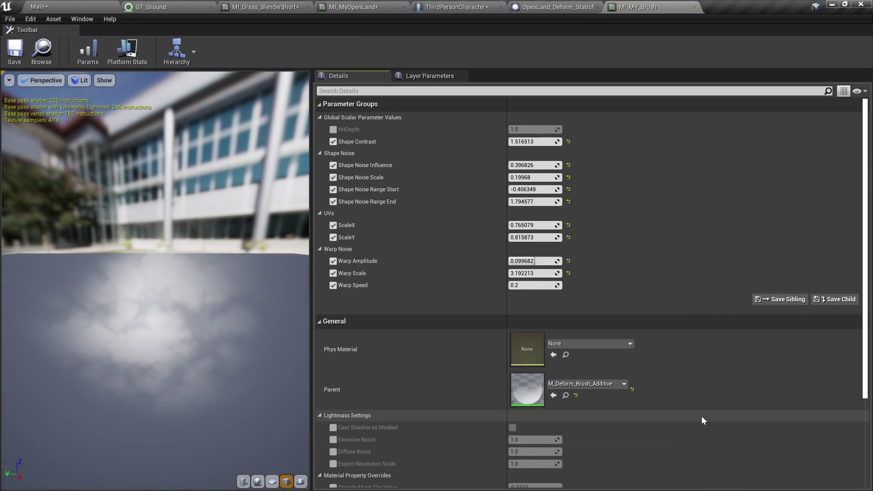
{"action": "left_click_drag", "start_coordinate": [637, 7], "coordinate": [648, 60]}
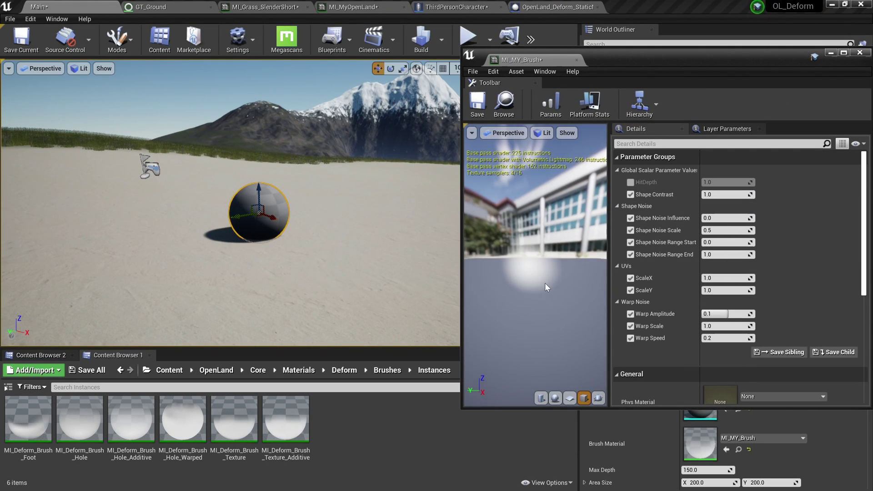
{"action": "left_click_drag", "start_coordinate": [541, 283], "coordinate": [541, 291]}
{"action": "left_click", "coordinate": [472, 132]}
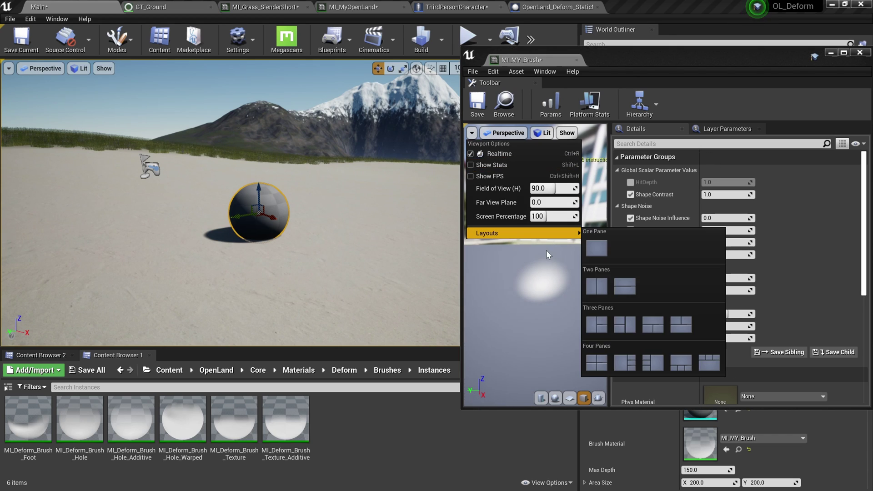
{"action": "left_click", "coordinate": [550, 296]}
{"action": "mouse_move", "coordinate": [556, 315]}
{"action": "left_mouse_down"}
{"action": "mouse_move", "coordinate": [565, 314]}
{"action": "mouse_move", "coordinate": [557, 313]}
{"action": "left_mouse_up"}
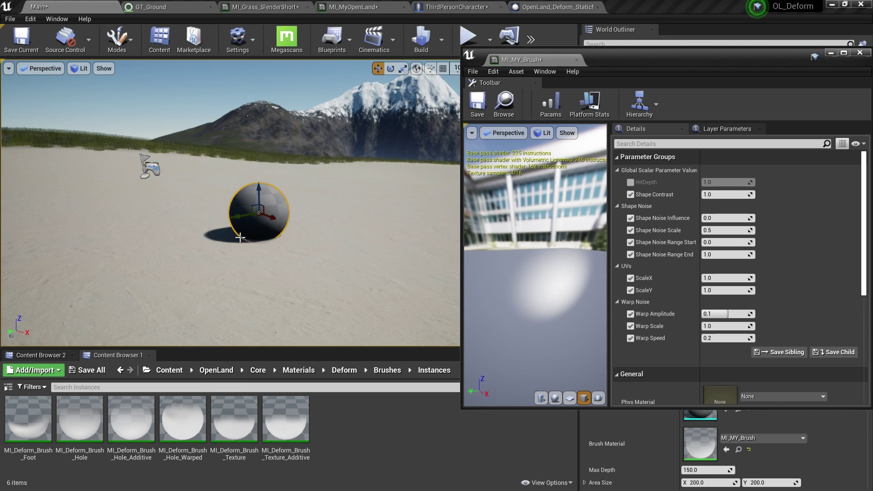
Play the level and push the sphere to examine the trail of the default brush shape, and stop the session
{"action": "key", "text": "alt+p"}
{"action": "key", "text": "w"}
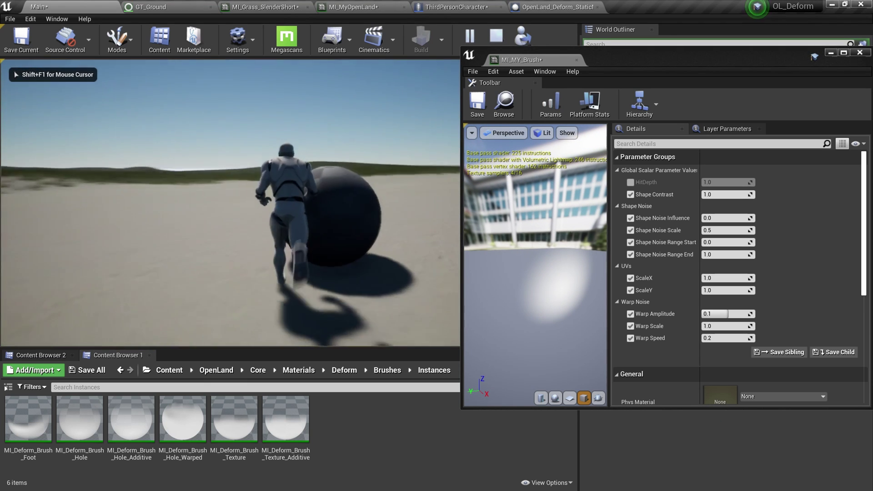
{"action": "key", "text": "w"}
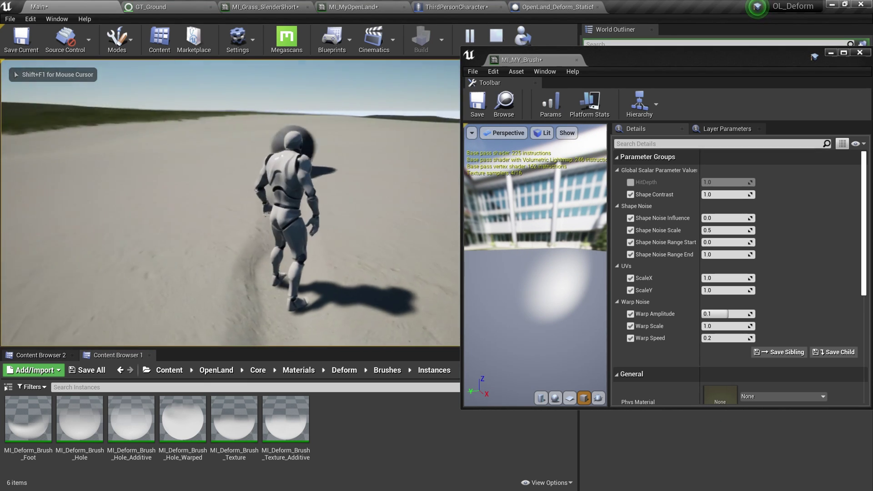
{"action": "key", "text": "w"}
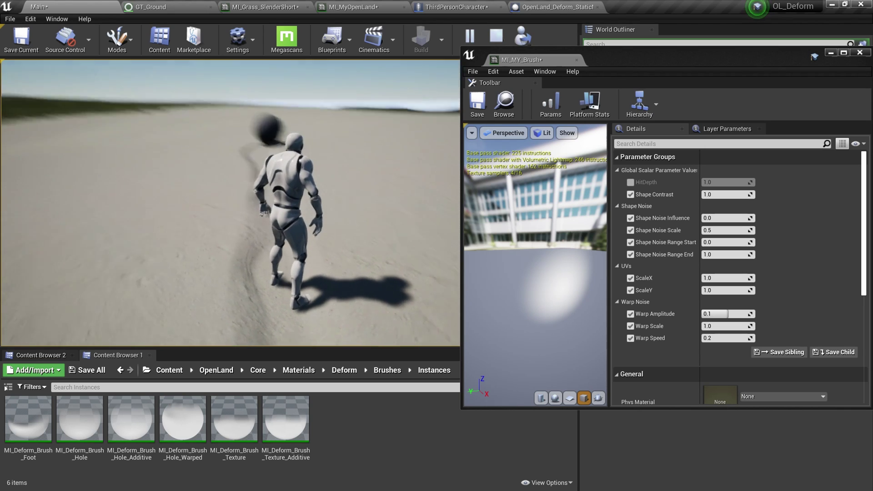
{"action": "key", "text": "Escape"}
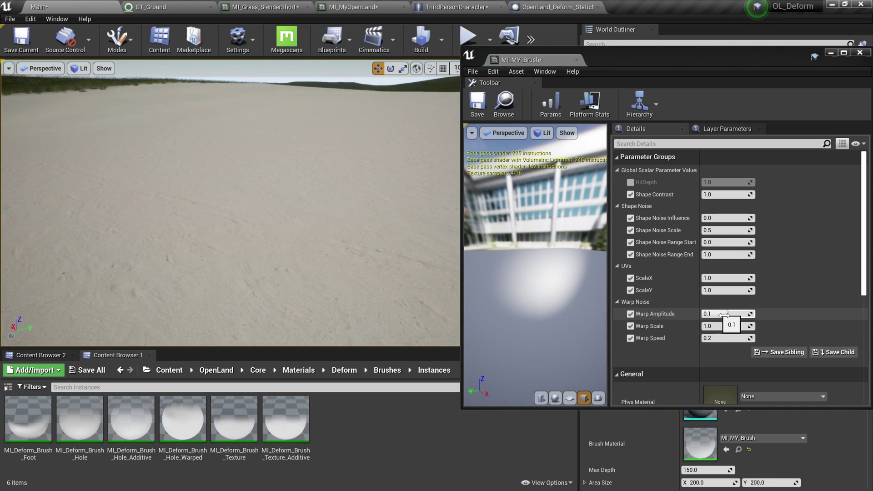
Set MI_MY_Brush's Warp Amplitude to about 0.097 and Warp Scale to about 4.5, and save the material instance
{"action": "left_click_drag", "start_coordinate": [729, 318], "coordinate": [731, 318]}
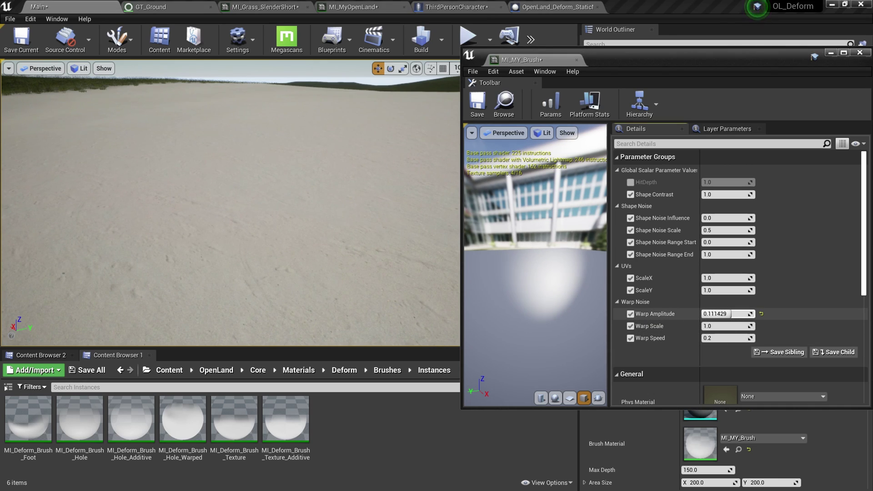
{"action": "left_click_drag", "start_coordinate": [716, 332], "coordinate": [737, 331]}
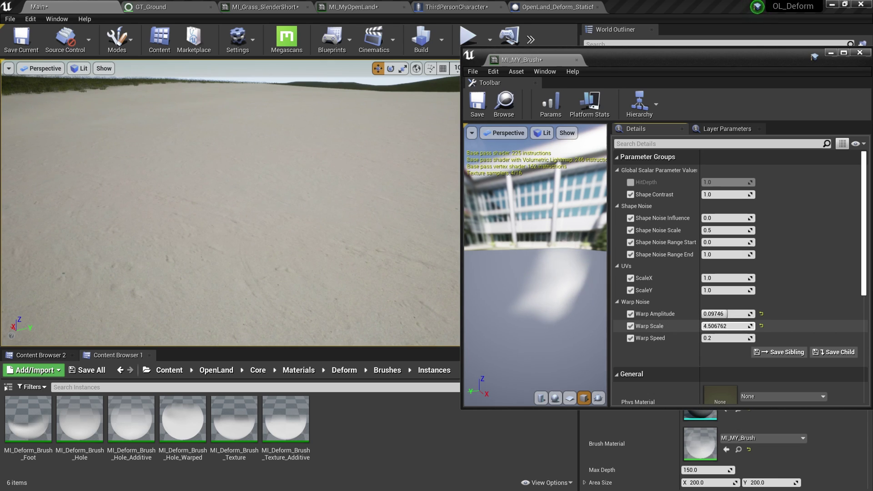
{"action": "mouse_move", "coordinate": [548, 309]}
{"action": "left_mouse_down"}
{"action": "mouse_move", "coordinate": [573, 309]}
{"action": "mouse_move", "coordinate": [564, 334]}
{"action": "mouse_move", "coordinate": [552, 305]}
{"action": "left_mouse_up"}
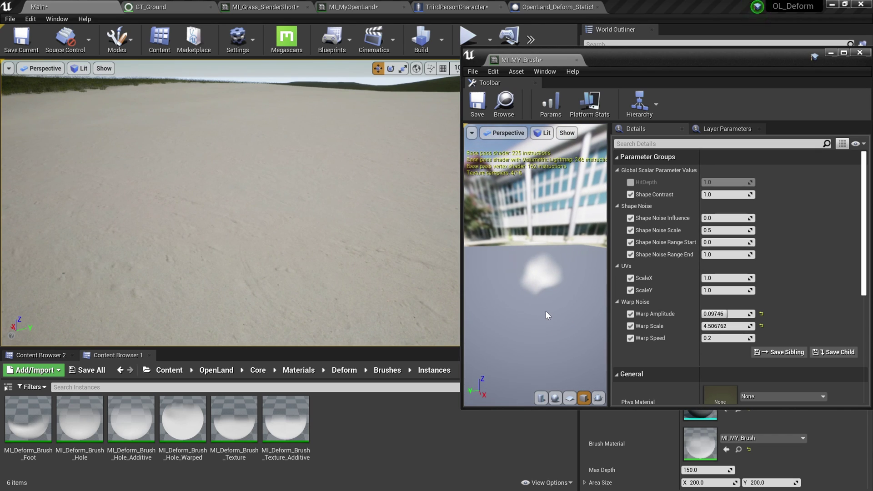
{"action": "left_click", "coordinate": [478, 101]}
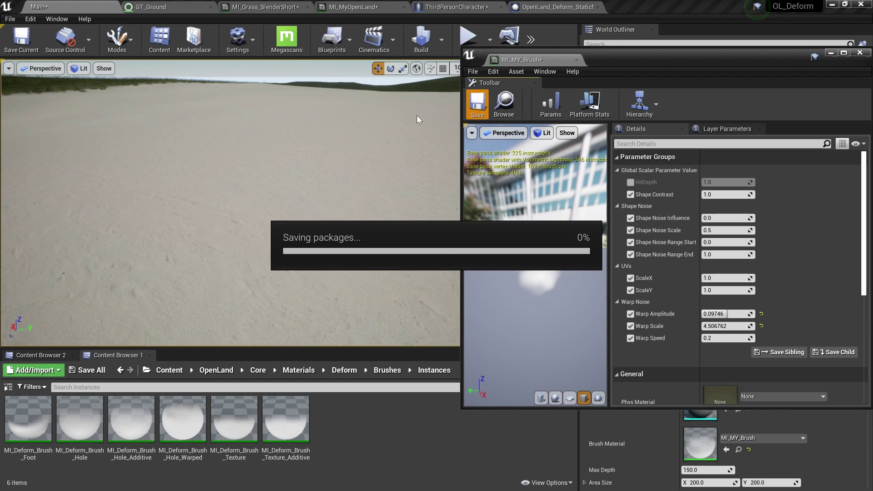
Play the level and push the sphere around to examine the trail of the warped brush from several angles, and stop the session
{"action": "key", "text": "alt+p"}
{"action": "key", "text": "w"}
{"action": "key", "text": "w"}
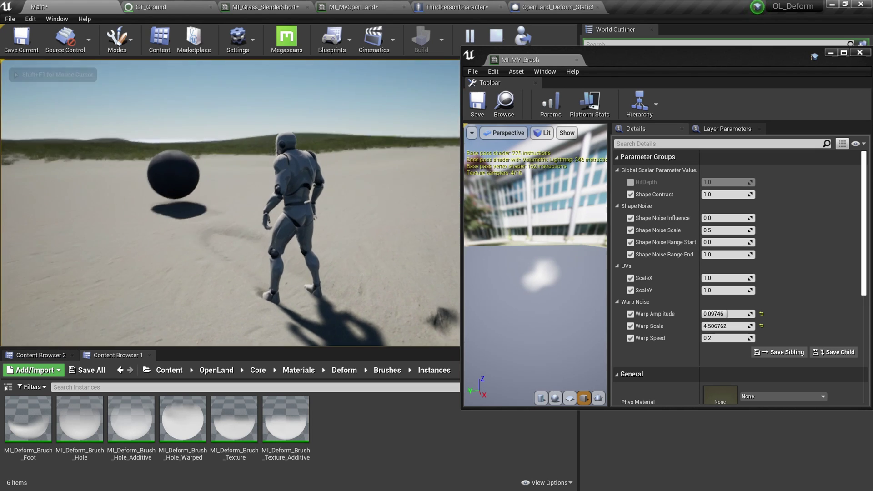
{"action": "key", "text": "w"}
{"action": "key", "text": "w"}
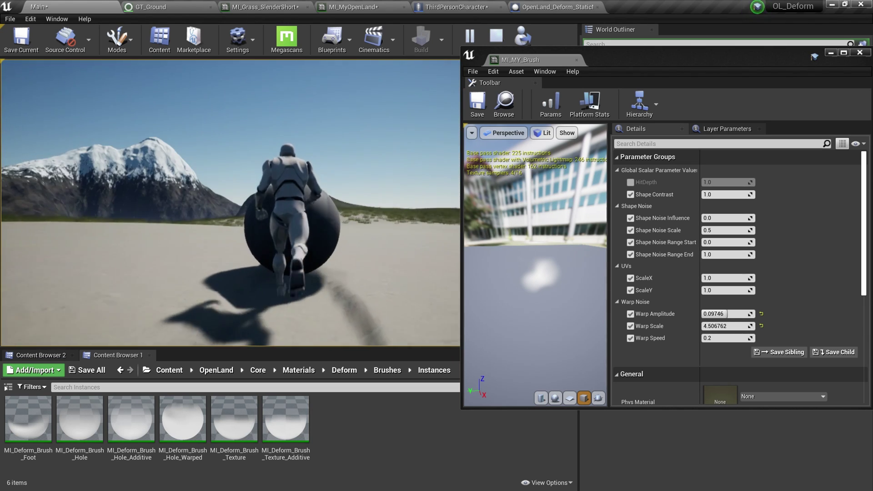
{"action": "key", "text": "s"}
{"action": "key", "text": "s"}
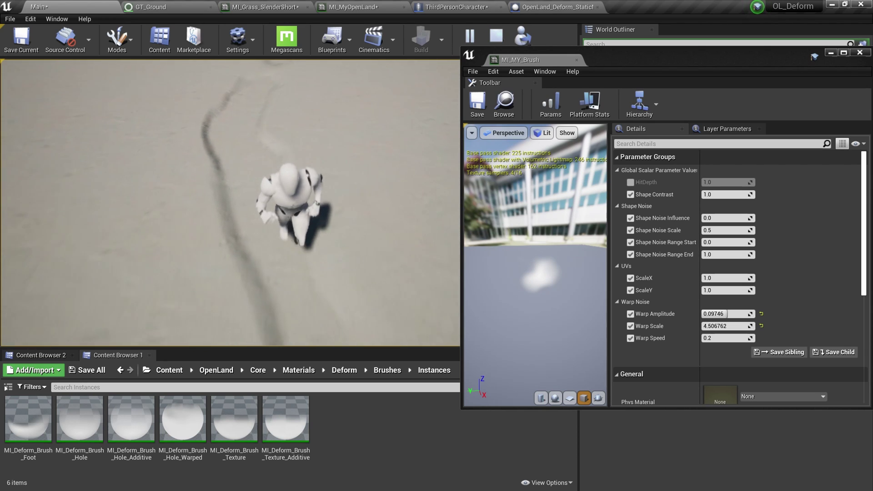
{"action": "key", "text": "s"}
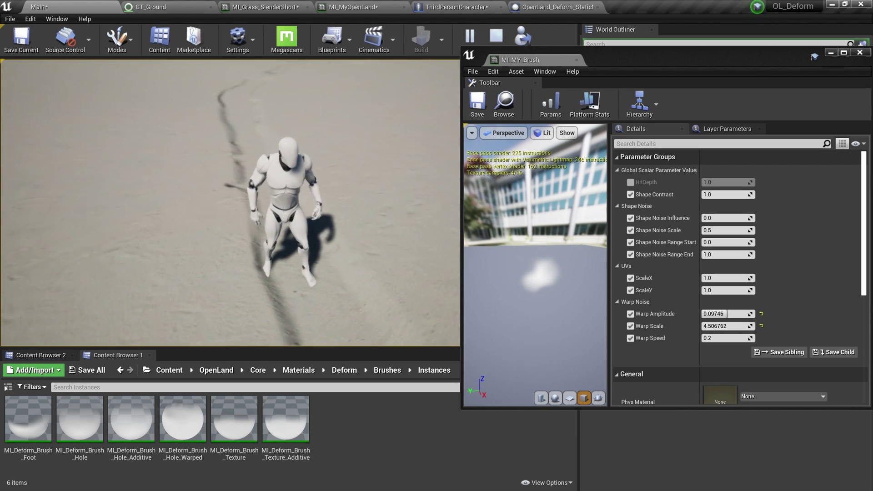
{"action": "key", "text": "s"}
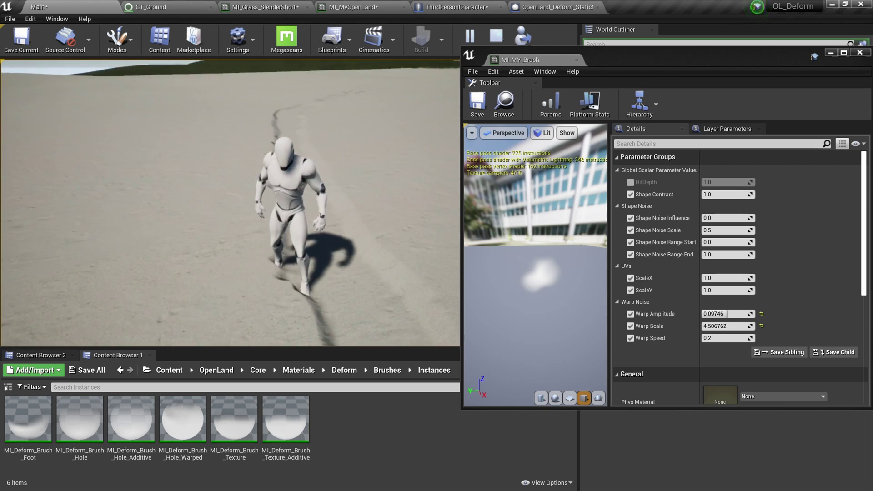
{"action": "key", "text": "w"}
{"action": "key", "text": "w"}
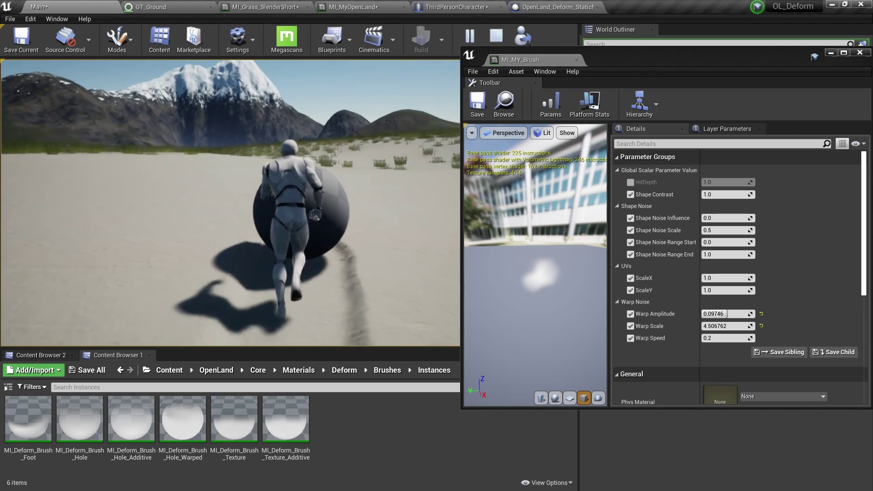
{"action": "key", "text": "s"}
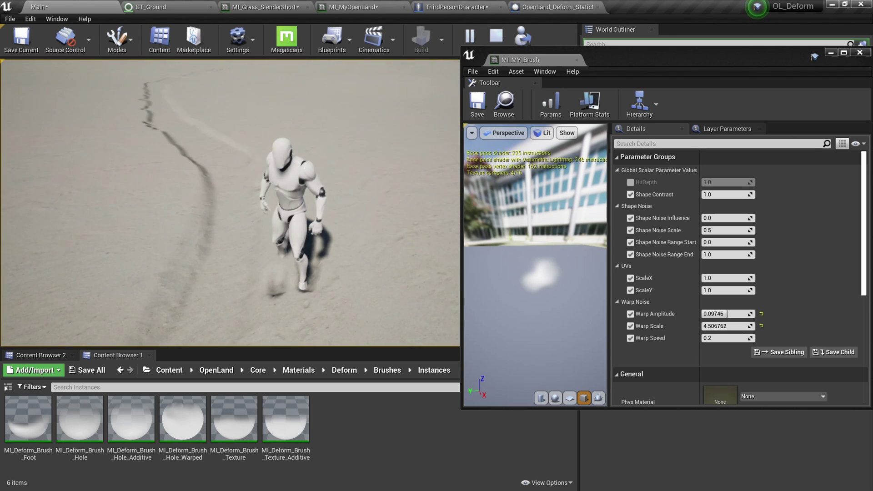
{"action": "key", "text": "Escape"}
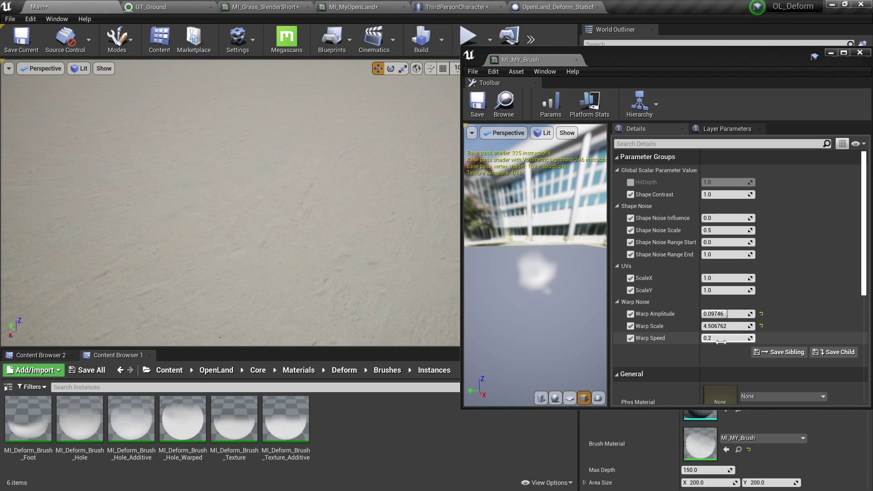
Set MI_MY_Brush's Warp Scale to about 6.97 and test the sphere's trail in a short play session
{"action": "left_click_drag", "start_coordinate": [723, 326], "coordinate": [745, 326]}
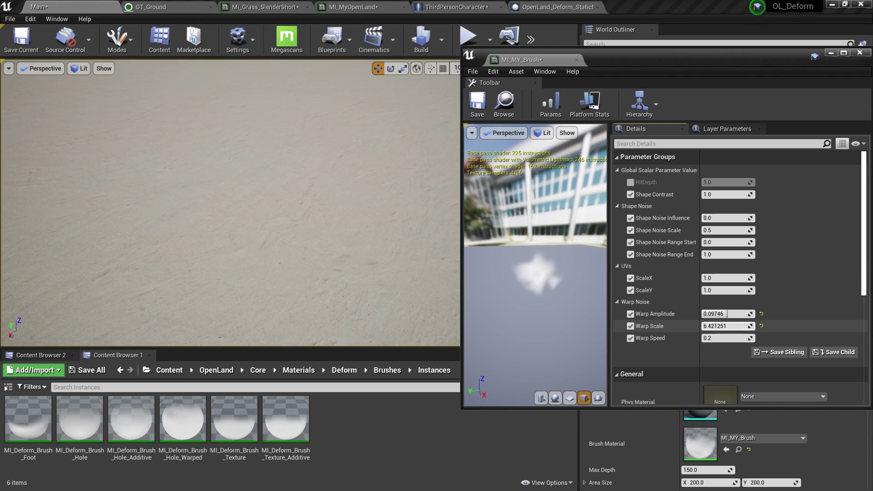
{"action": "key", "text": "alt+p"}
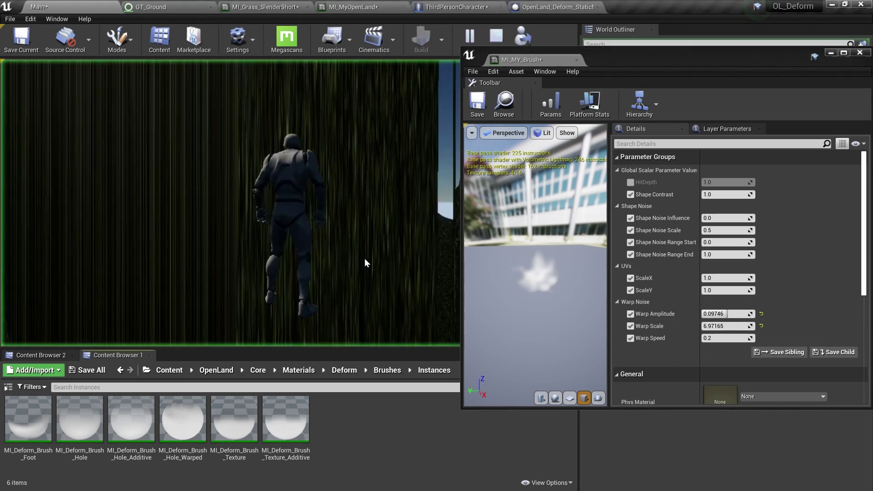
{"action": "key", "text": "w"}
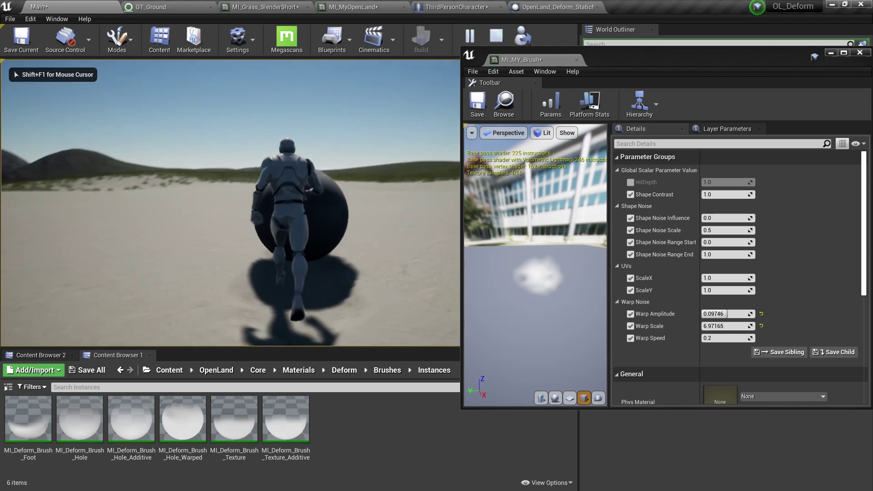
{"action": "key", "text": "s"}
{"action": "key", "text": "d"}
{"action": "key", "text": "s"}
{"action": "key", "text": "Escape"}
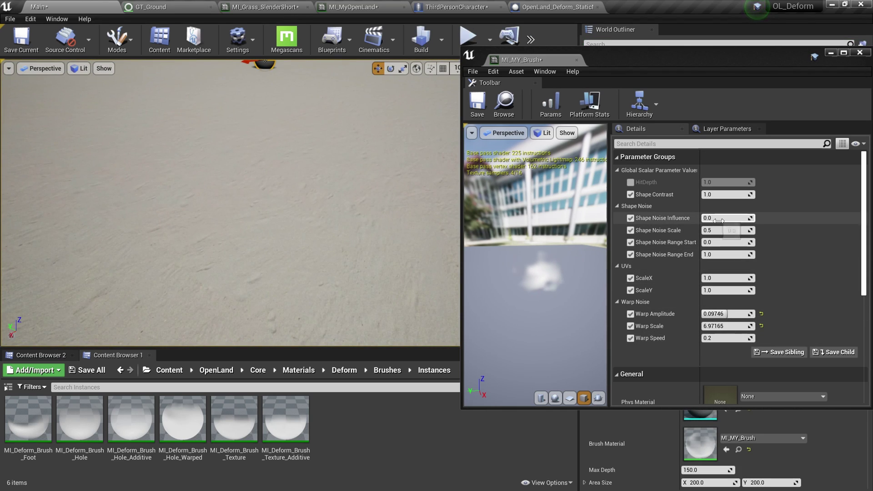
Set MI_MY_Brush's Shape Noise Influence to about 1.034, Scale 0.544, Range Start -0.171, Range End 2.112, ScaleX 1.045, ScaleY 0.879 and Warp Amplitude 0.031
{"action": "left_click_drag", "start_coordinate": [720, 220], "coordinate": [746, 220]}
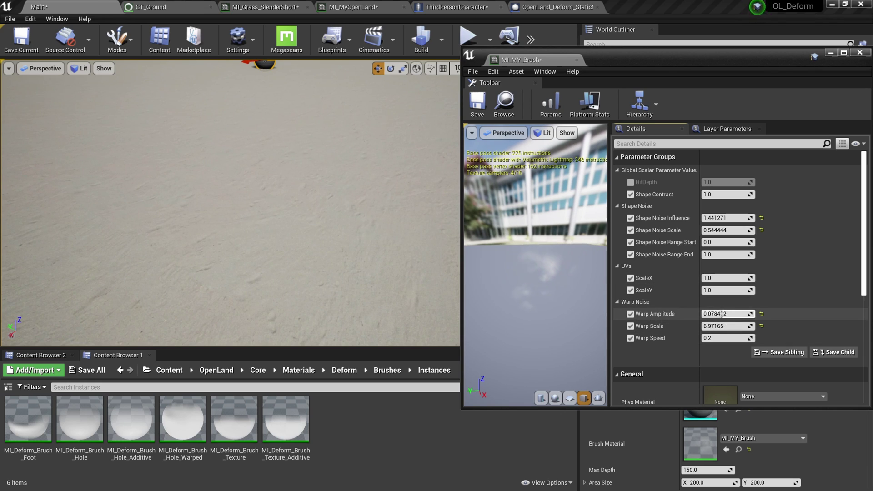
{"action": "left_click_drag", "start_coordinate": [728, 314], "coordinate": [714, 314]}
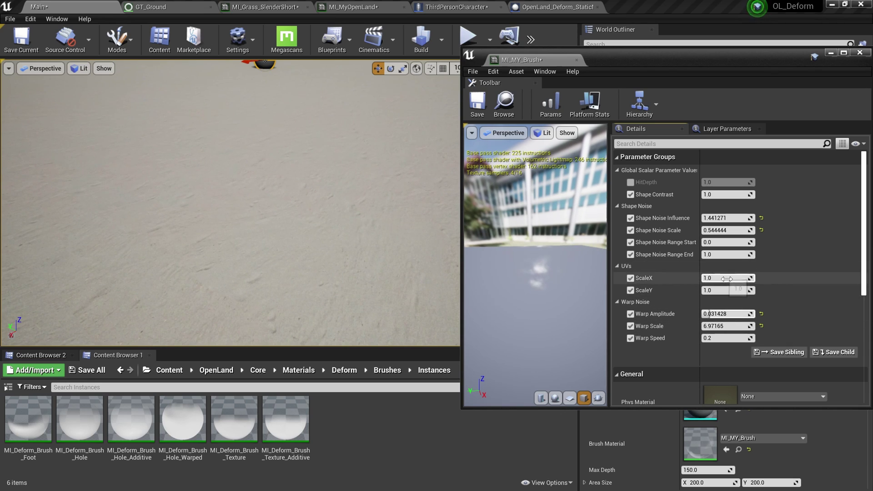
{"action": "mouse_move", "coordinate": [728, 278]}
{"action": "left_mouse_down"}
{"action": "mouse_move", "coordinate": [729, 293]}
{"action": "mouse_move", "coordinate": [732, 280]}
{"action": "mouse_move", "coordinate": [721, 278]}
{"action": "left_mouse_up"}
{"action": "left_click_drag", "start_coordinate": [728, 218], "coordinate": [731, 249]}
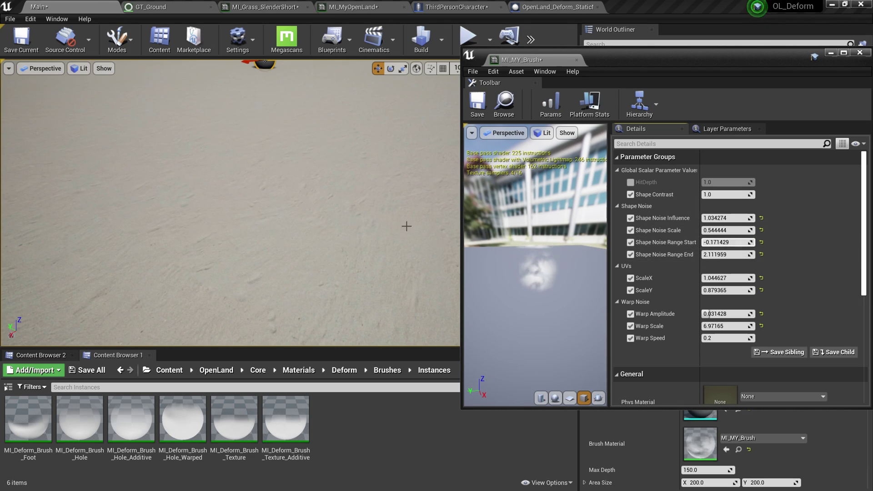
Play the level and push the sphere to examine the trail of the noise-shaped brush, and stop the session
{"action": "key", "text": "alt+p"}
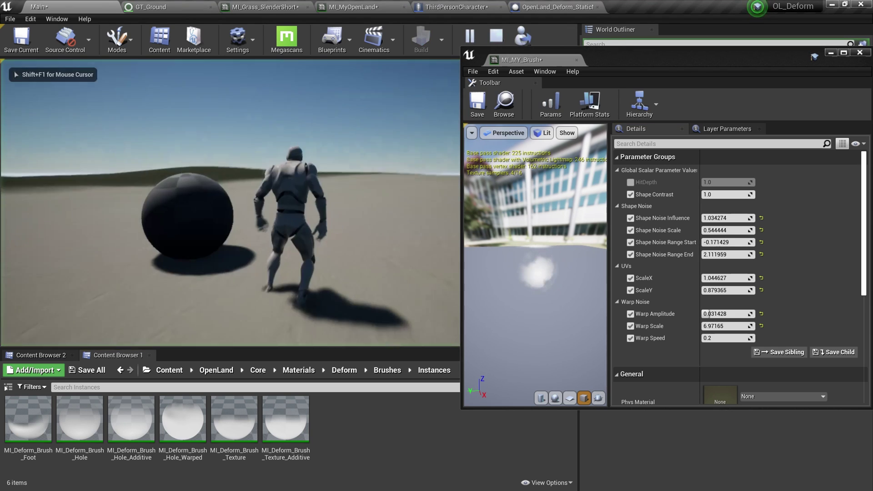
{"action": "key", "text": "w"}
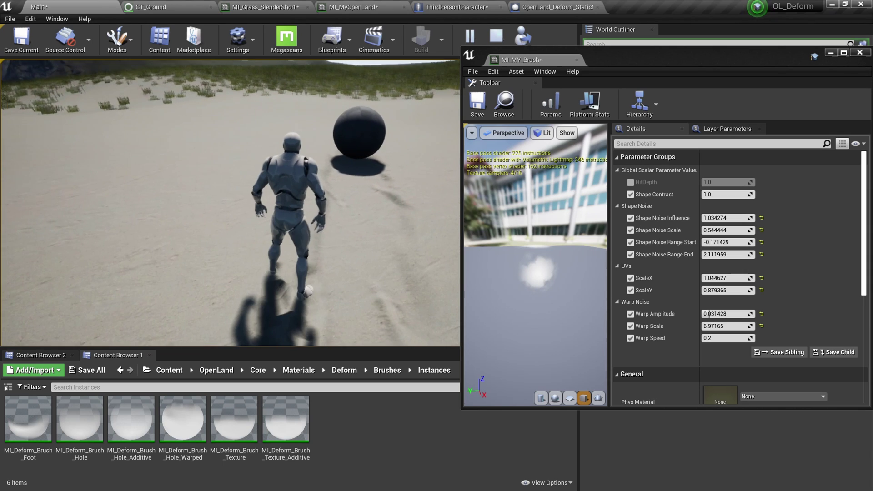
{"action": "key", "text": "Escape"}
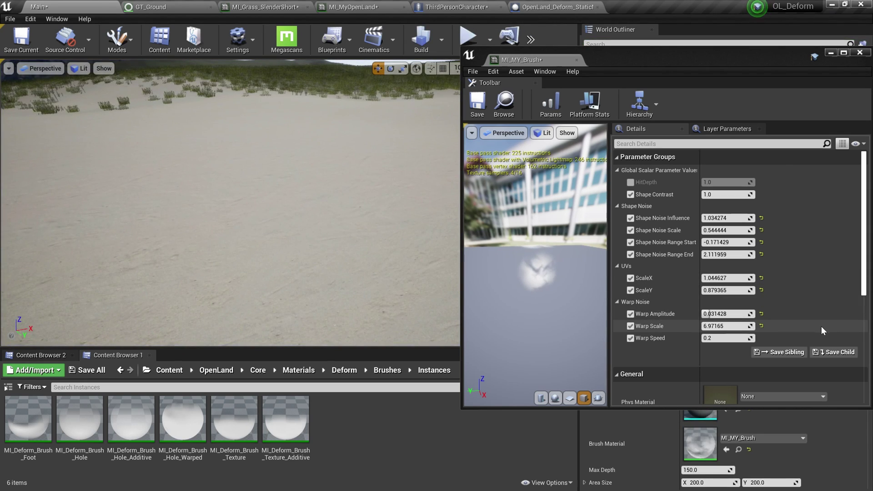
Open the brush instance's parent material M_Deform_Brush_Additive and examine the Shape and Shape Noise groups in its node graph
{"action": "scroll", "coordinate": [684, 317], "scroll_direction": "down", "scroll_amount": 2}
{"action": "scroll", "coordinate": [684, 317], "scroll_direction": "down", "scroll_amount": 3}
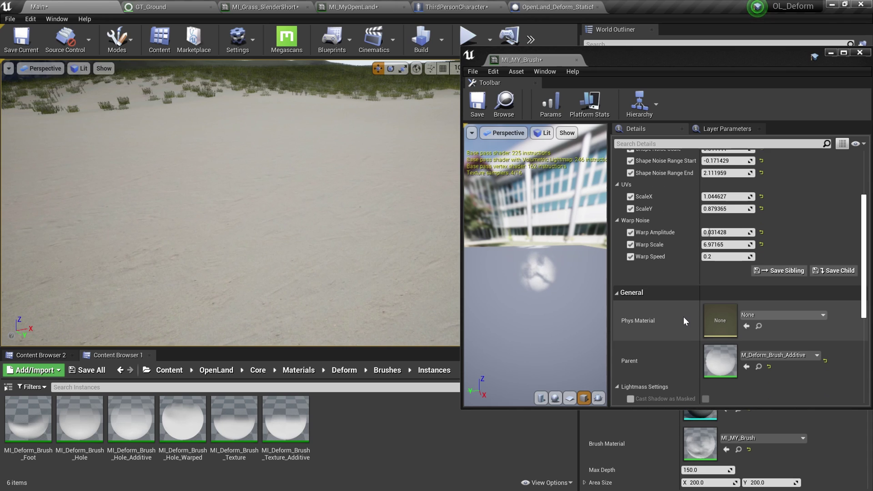
{"action": "scroll", "coordinate": [684, 317], "scroll_direction": "up", "scroll_amount": 5}
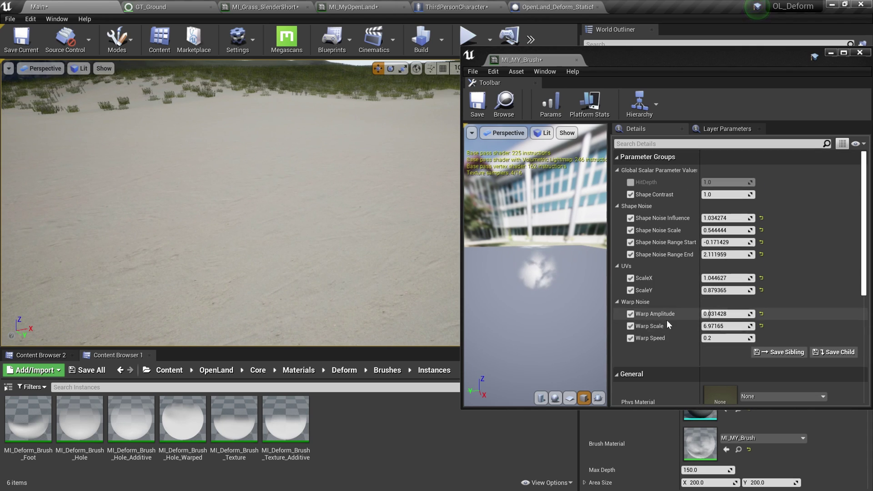
{"action": "scroll", "coordinate": [673, 311], "scroll_direction": "down", "scroll_amount": 5}
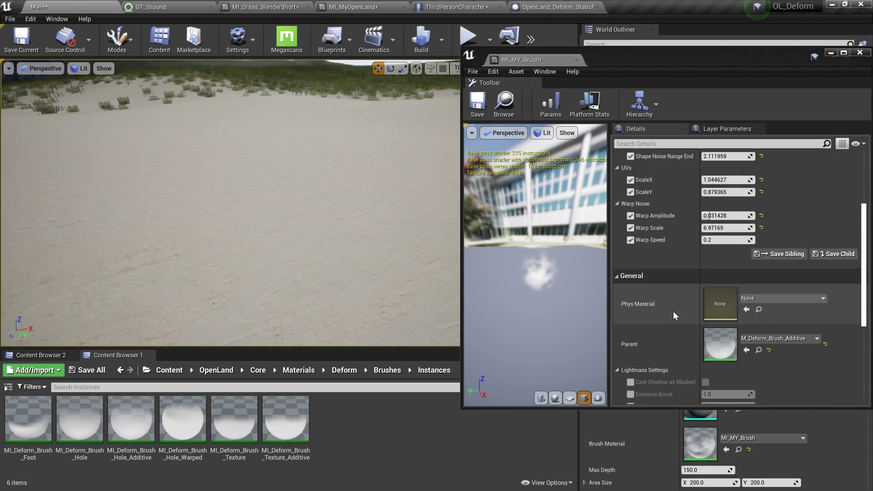
{"action": "double_click", "coordinate": [724, 285]}
{"action": "scroll", "coordinate": [390, 293], "scroll_direction": "down", "scroll_amount": 10}
{"action": "right_click_drag", "start_coordinate": [337, 236], "coordinate": [398, 202]}
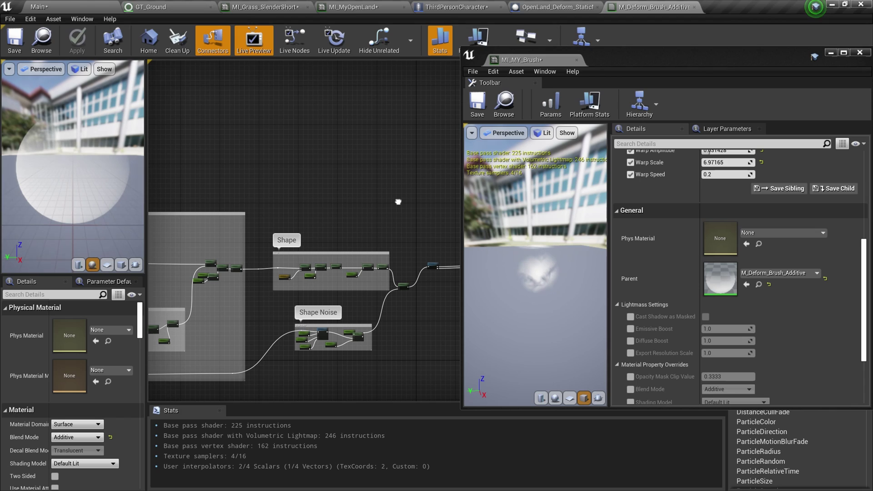